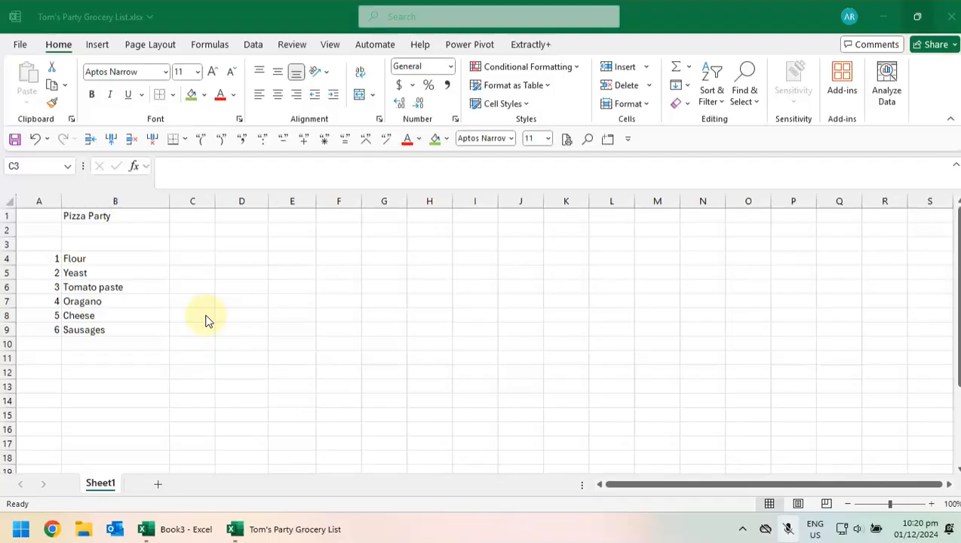
Step: Enter the column headers Cost, Qty and Total in cells C3 to E3 of the grocery list
left_click(194, 249)
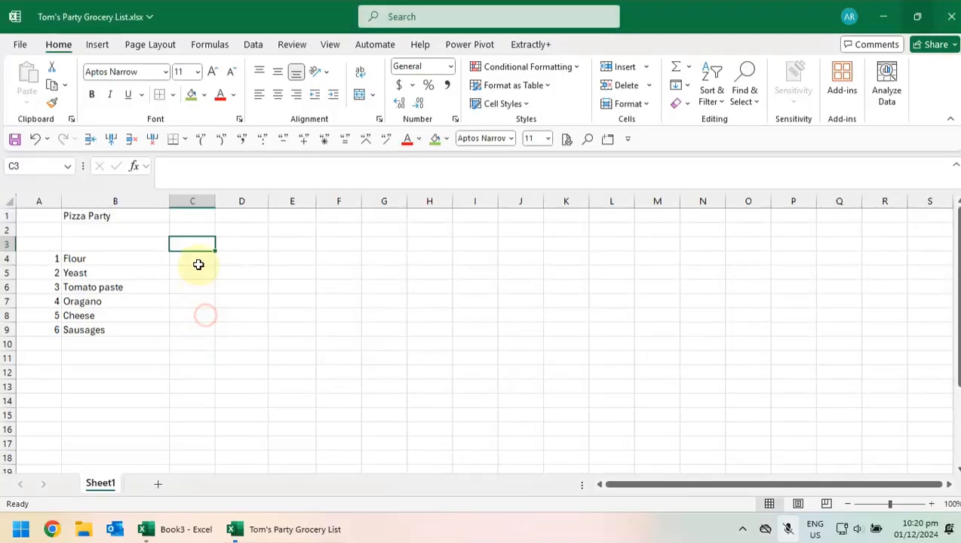
type("Cost")
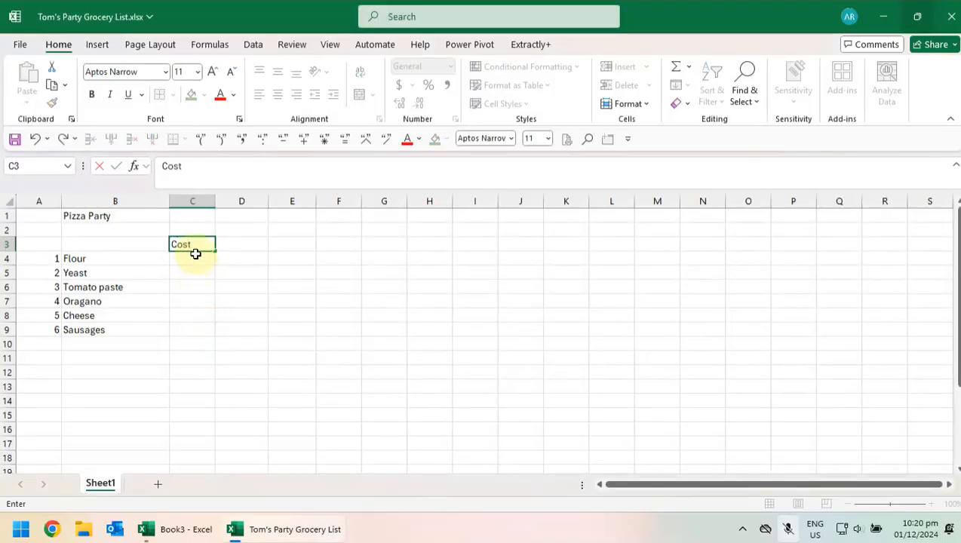
key("Tab")
type("Qty")
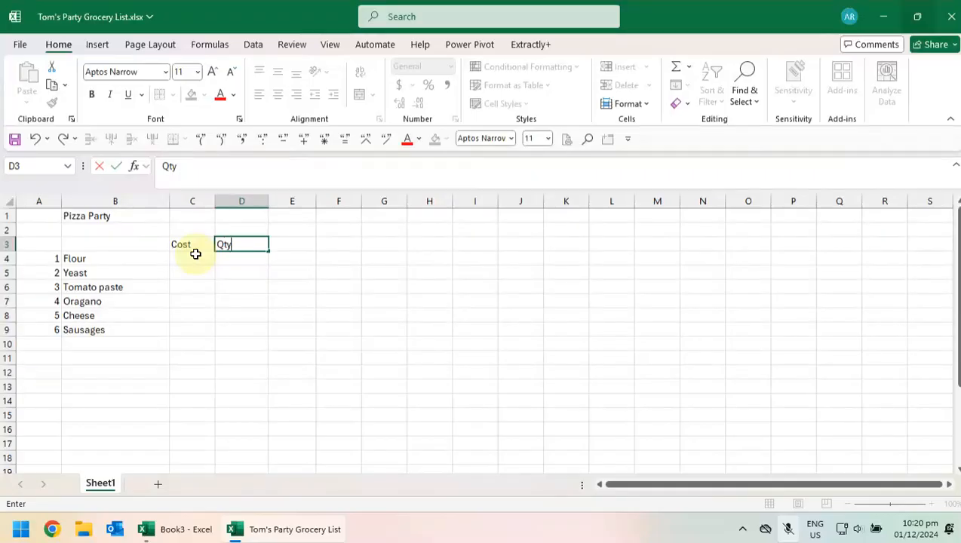
key("Tab")
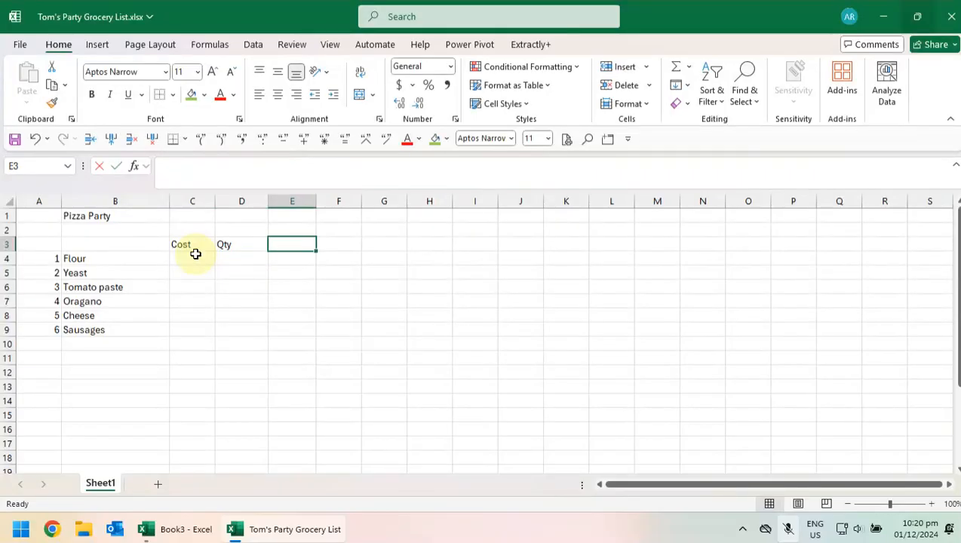
type("Total")
key("Return")
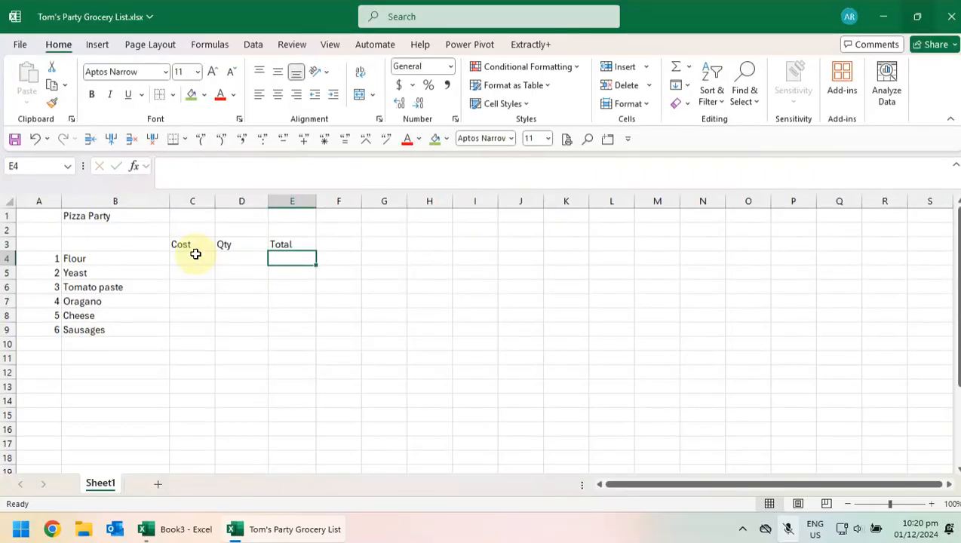
Step: Enter the costs of Flour, Yeast and Tomato paste in C4:C6 as 4.05, 0.5 and 4.42
left_click(195, 256)
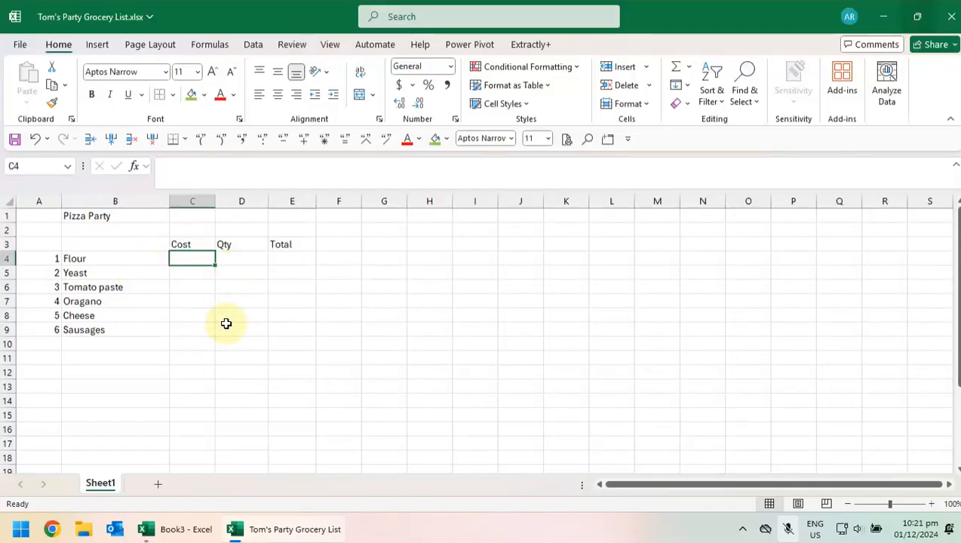
type("4.05")
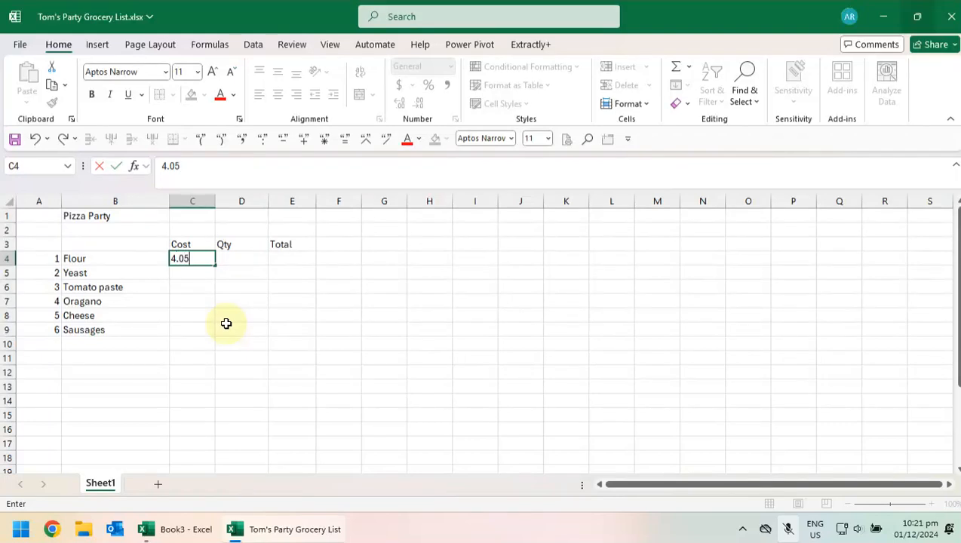
key("Return")
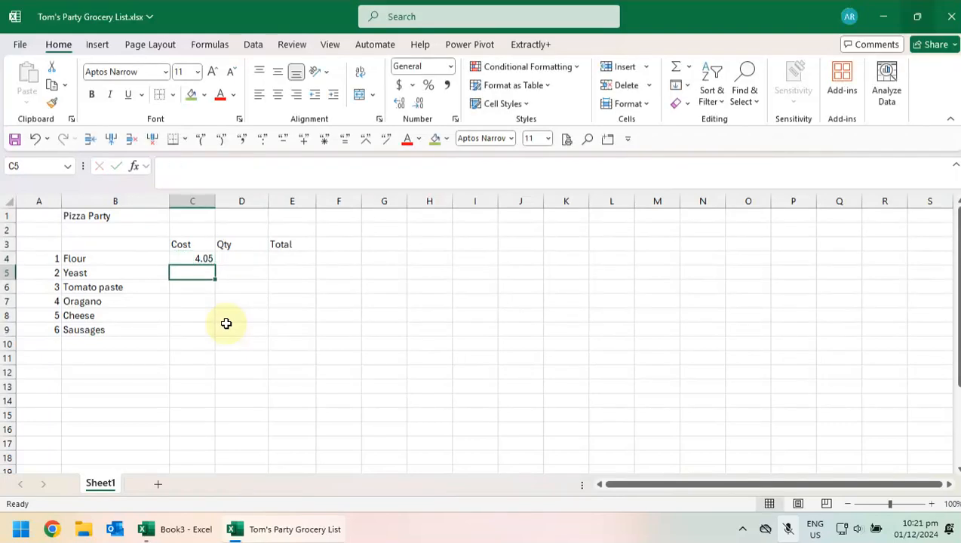
type("0.5")
key("Return")
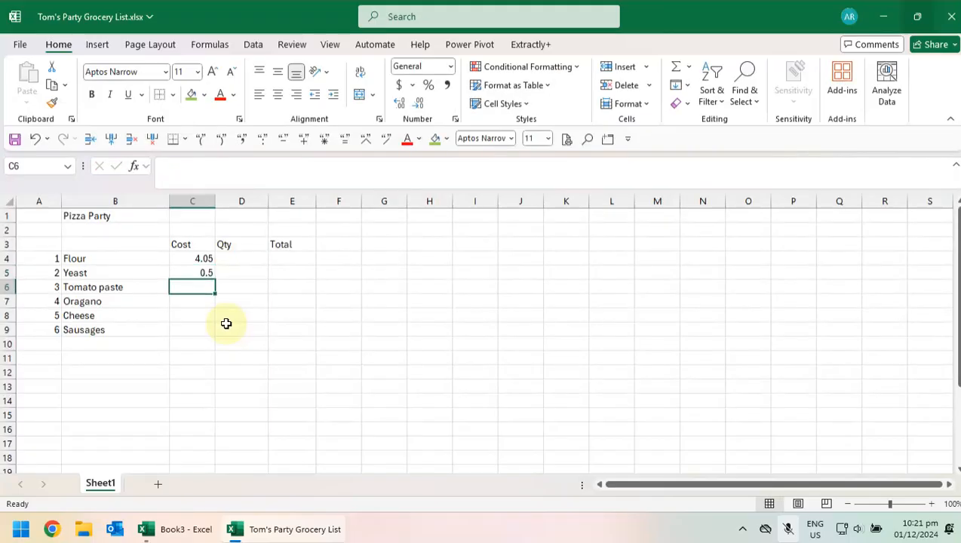
type("4.42")
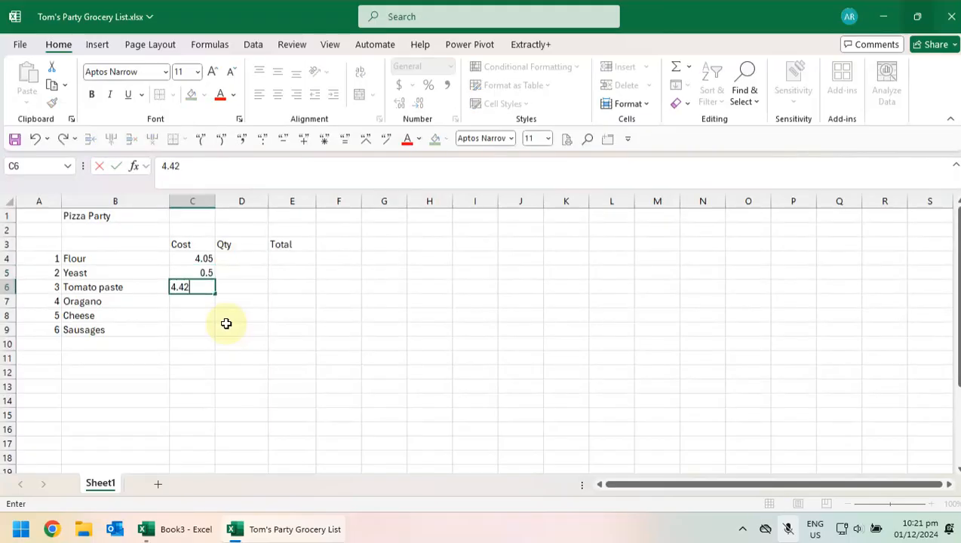
key("Return")
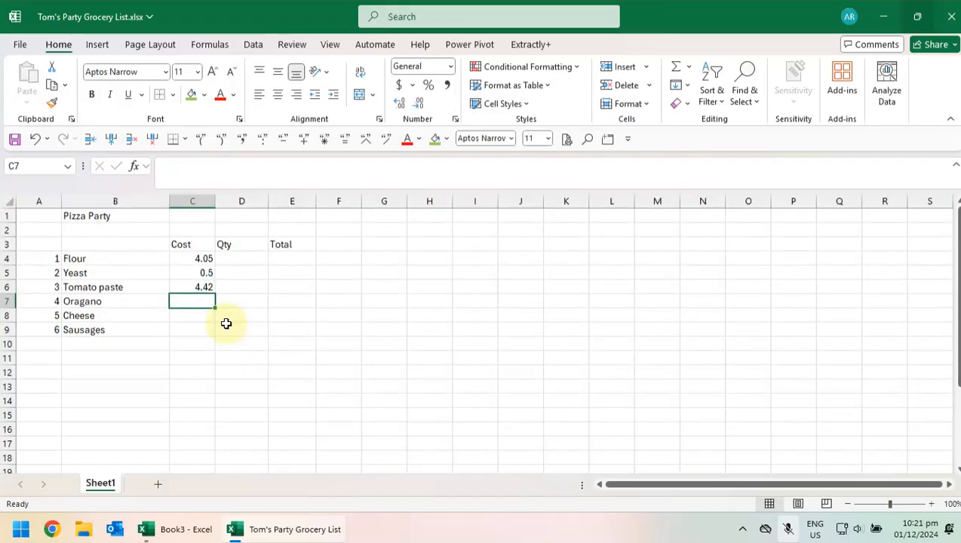
Step: Enter the costs of Oragano, Cheese and Sausages in C7:C9 as .30, 2.5 and 1.5
type(".30")
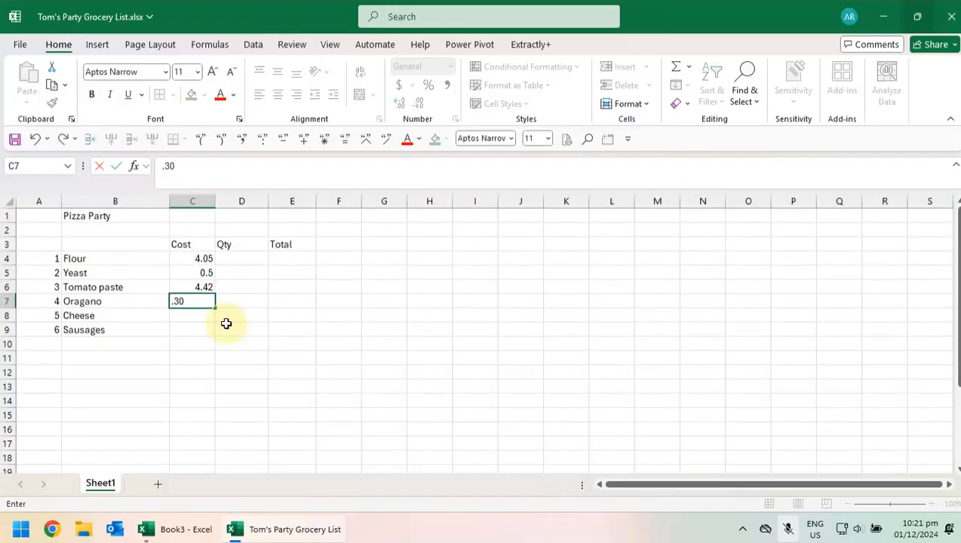
key("Return")
type("1")
key("BackSpace")
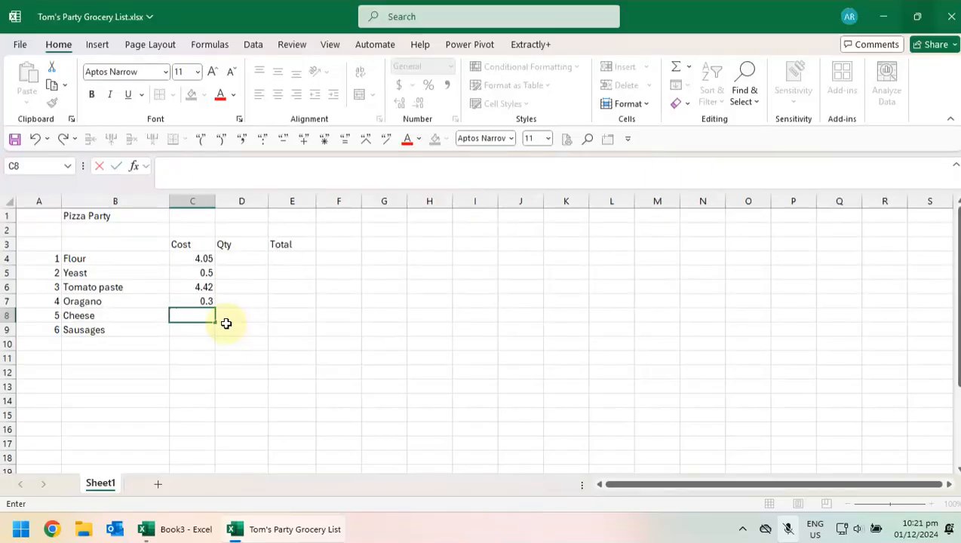
type("2.5")
key("Return")
type("1.5")
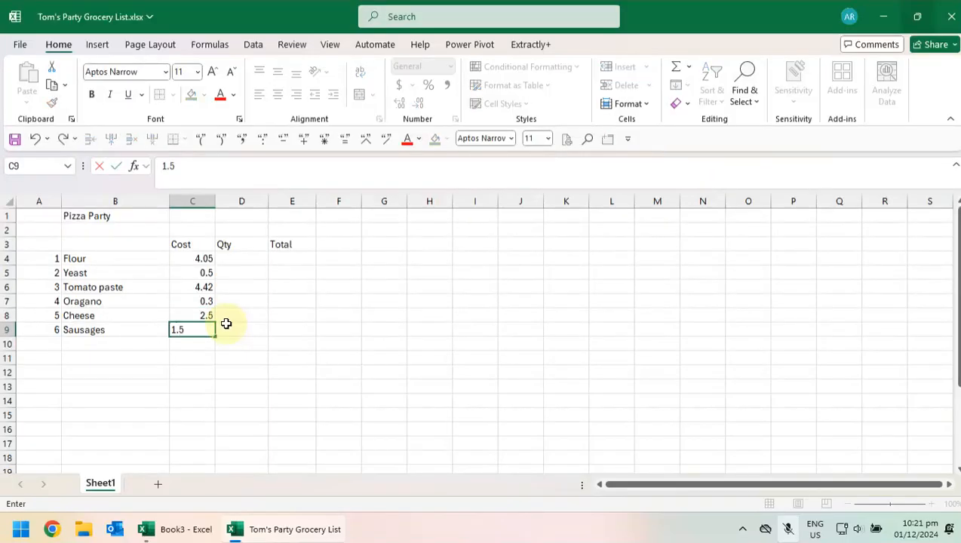
key("Return")
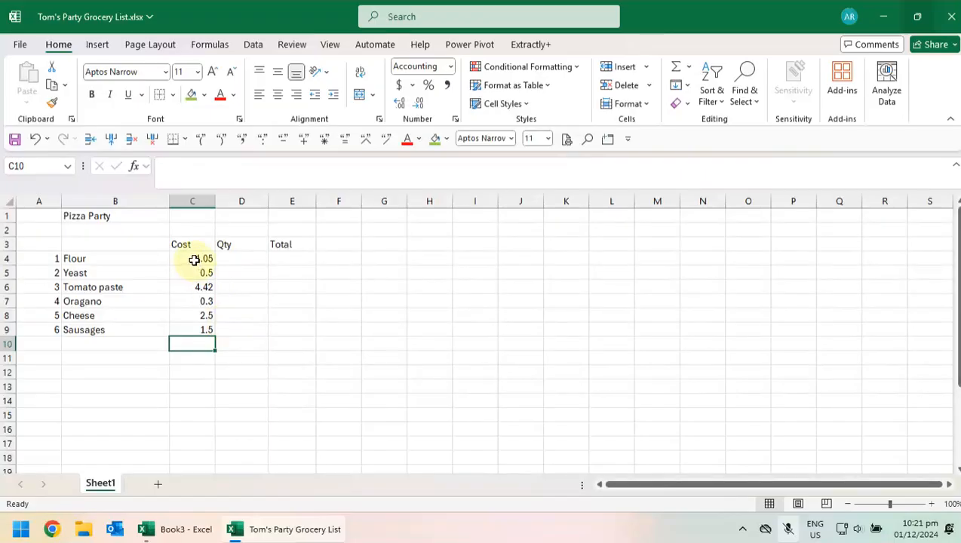
Step: Format the costs in C4:C9 with Comma Style, trying the dollar accounting format and undoing it
left_click_drag(194, 258, 197, 332)
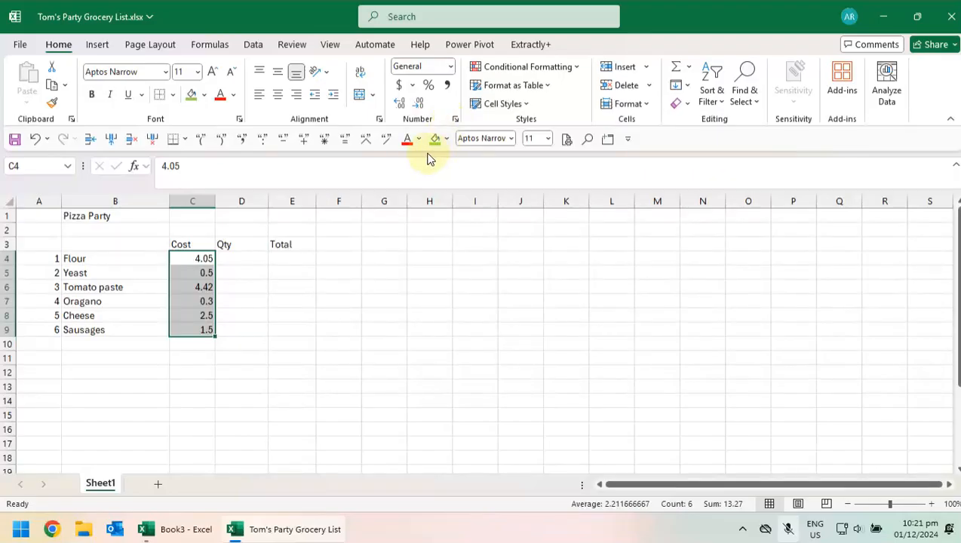
left_click(447, 88)
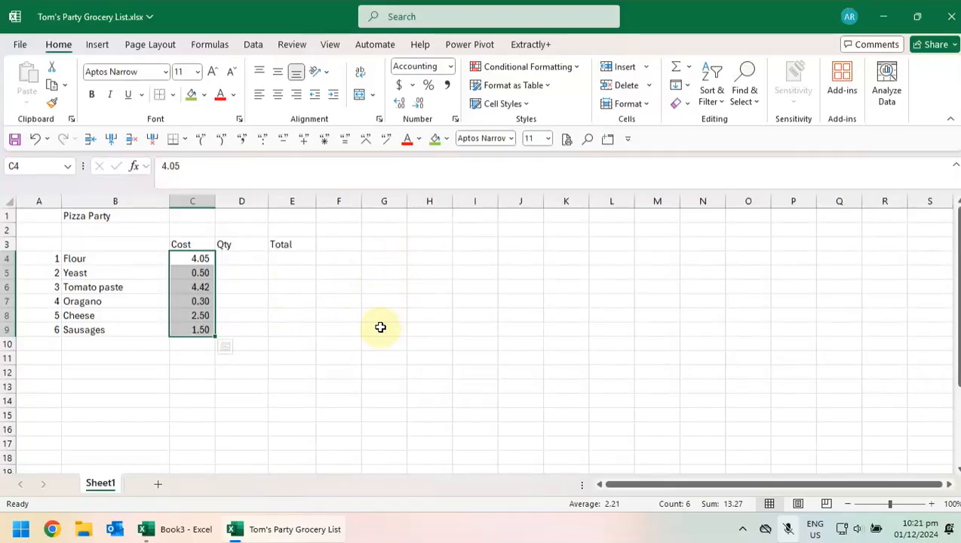
left_click(399, 85)
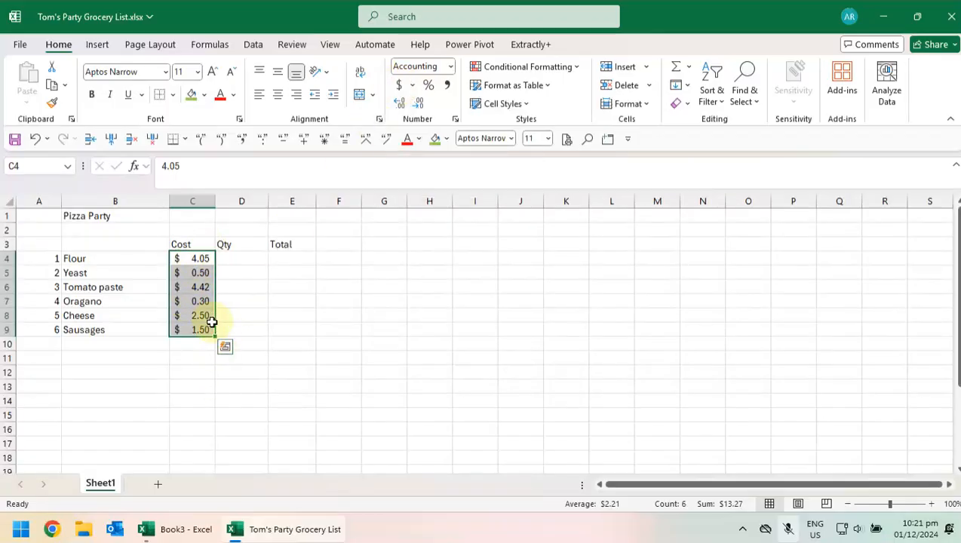
left_click(34, 139)
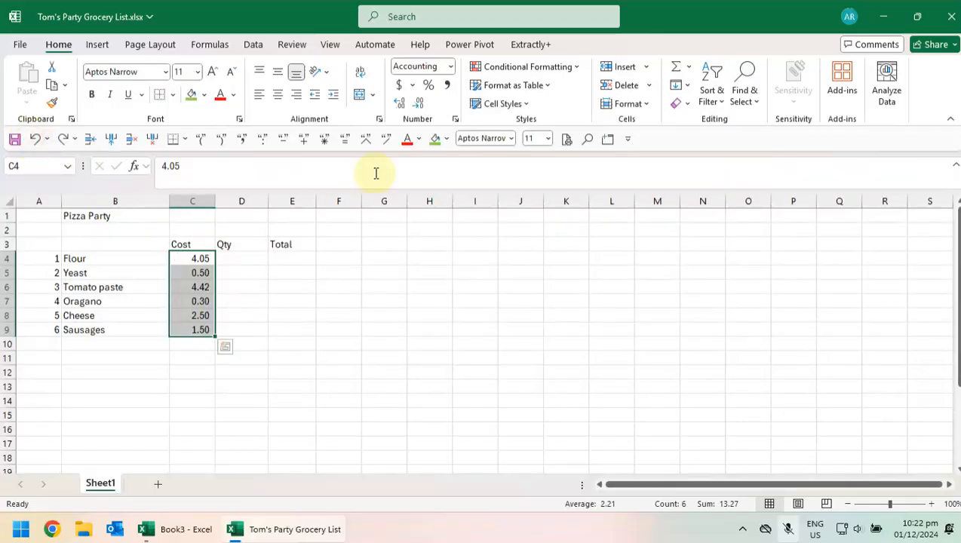
left_click(446, 84)
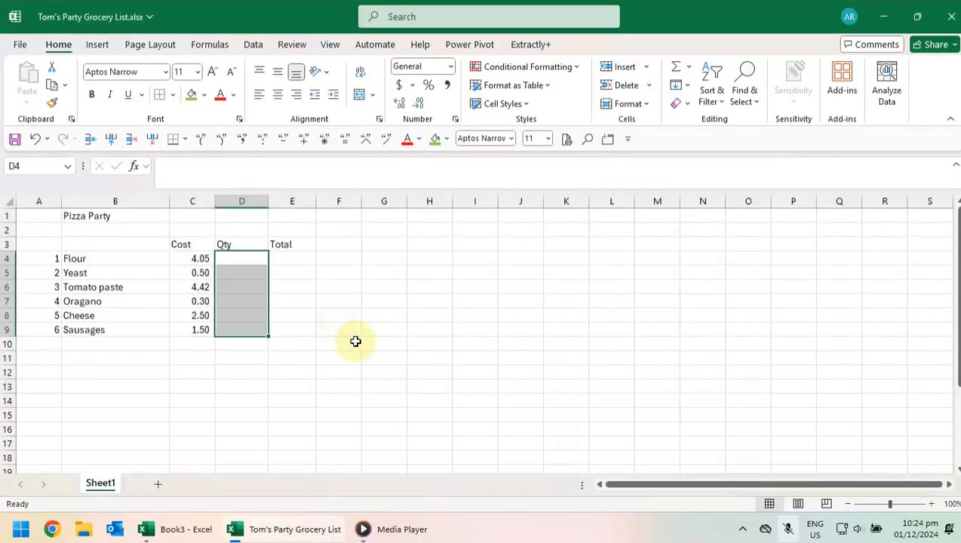
Step: Enter the quantities of Flour, Yeast and Tomato paste in D4:D6 as 1, 2 and 2
left_click_drag(247, 259, 249, 328)
left_click(252, 263)
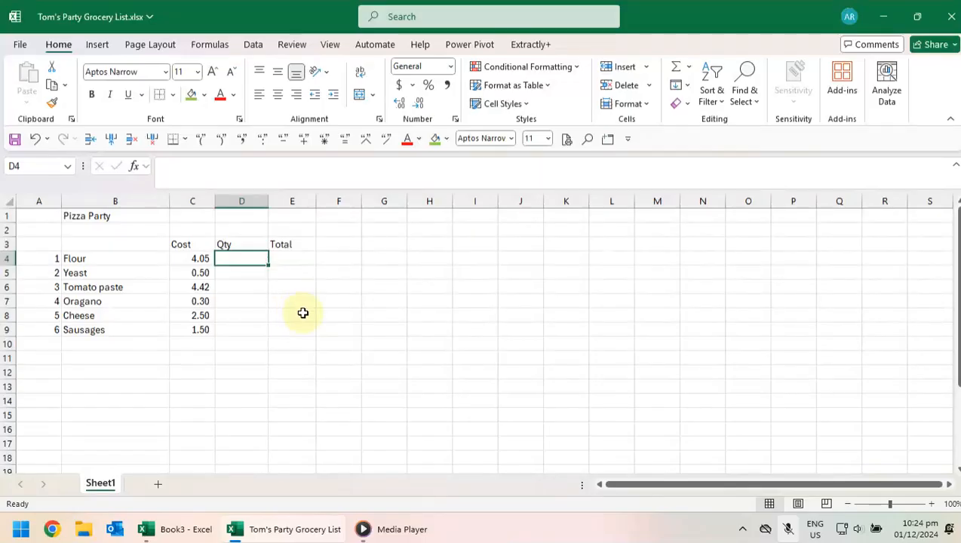
type("1")
key("Return")
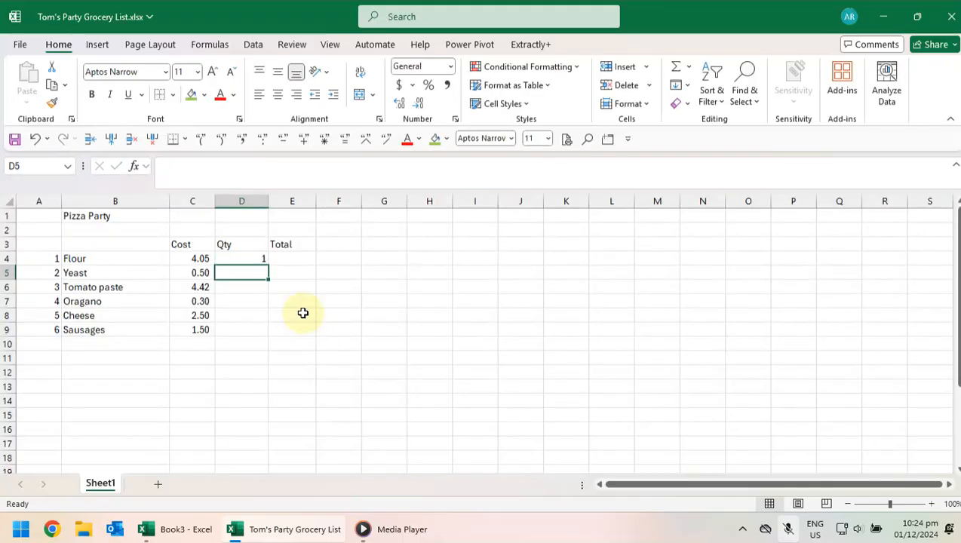
type("2")
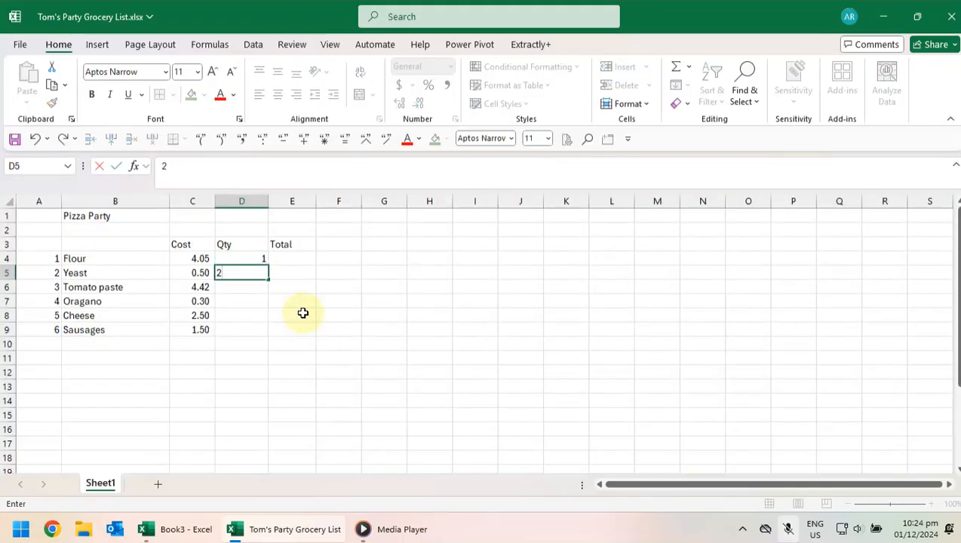
key("Return")
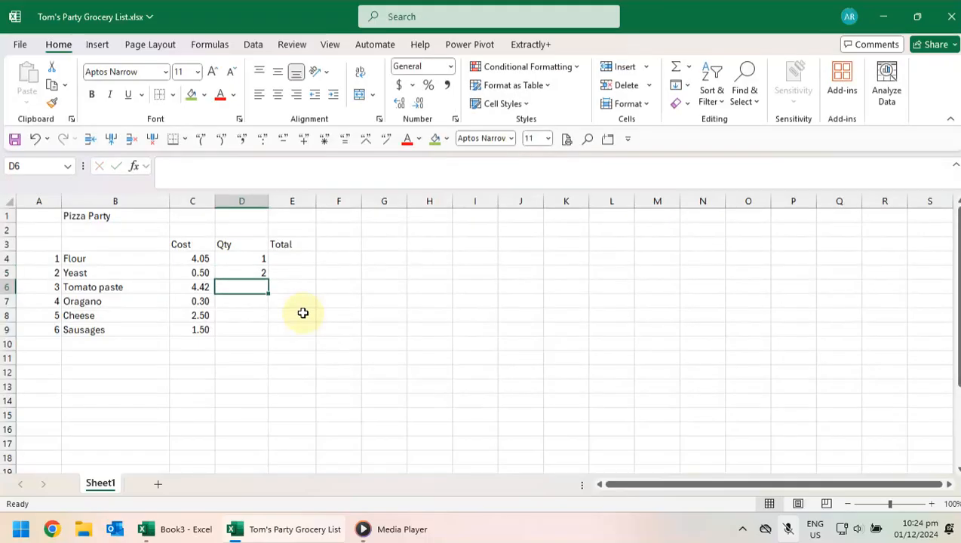
type("2")
key("Return")
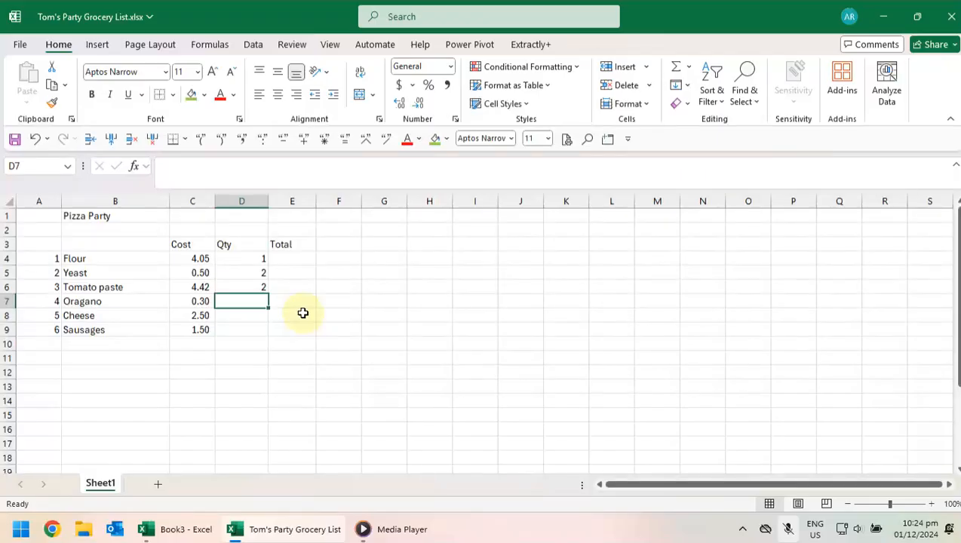
Step: Enter the quantities of Oragano, Cheese and Sausages in D7:D9 as 1, 3 and 3
type("1")
key("Return")
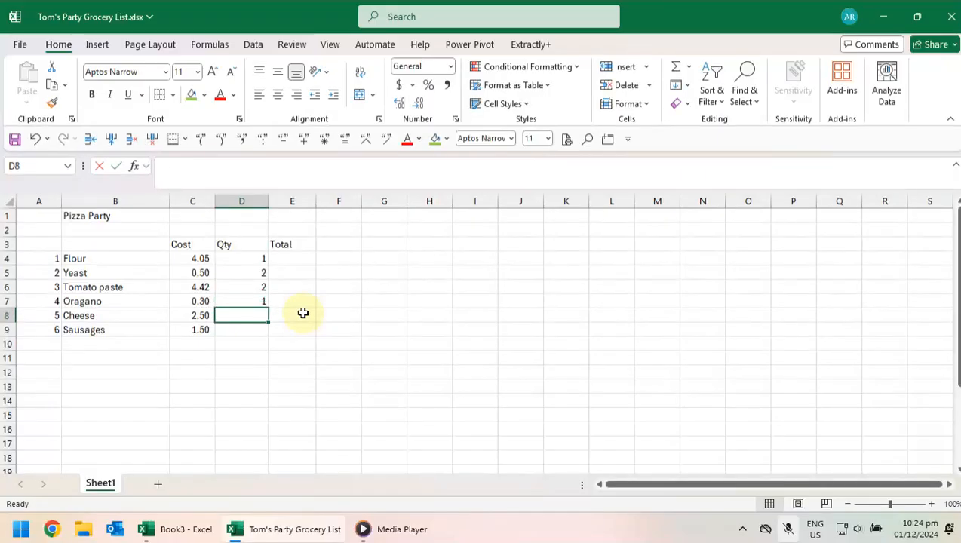
type("3")
key("Return")
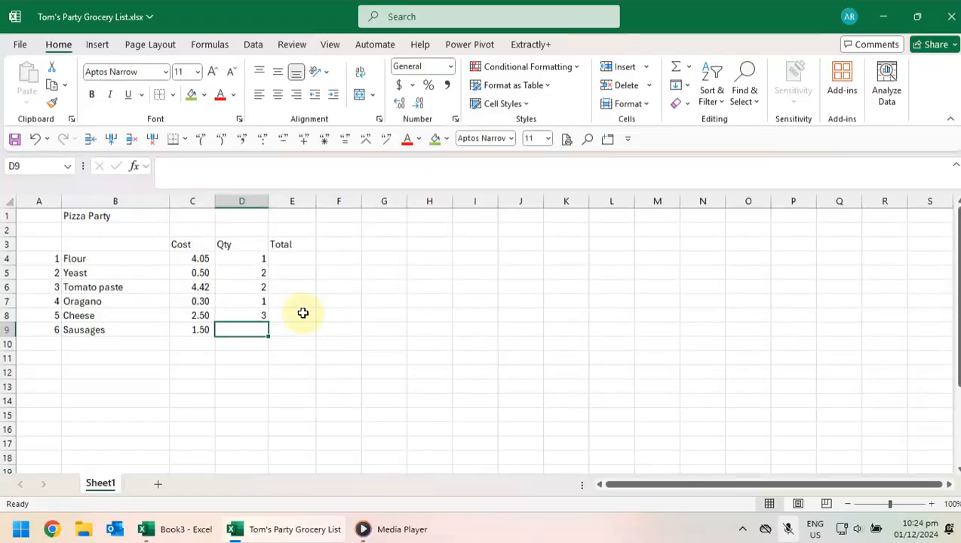
type("3")
key("Return")
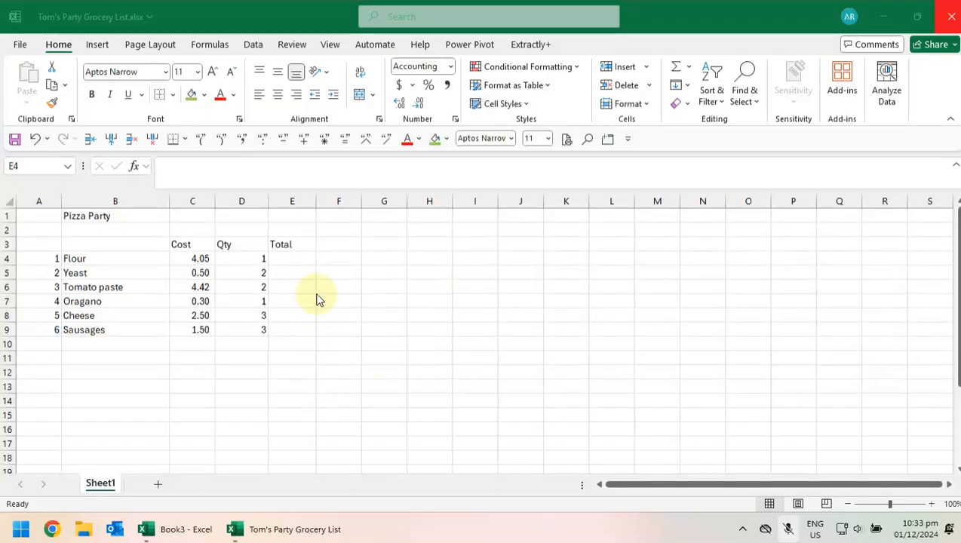
Step: Calculate the Flour total in E4 with the formula =C4*D4 and reselect that cell
left_click(288, 307)
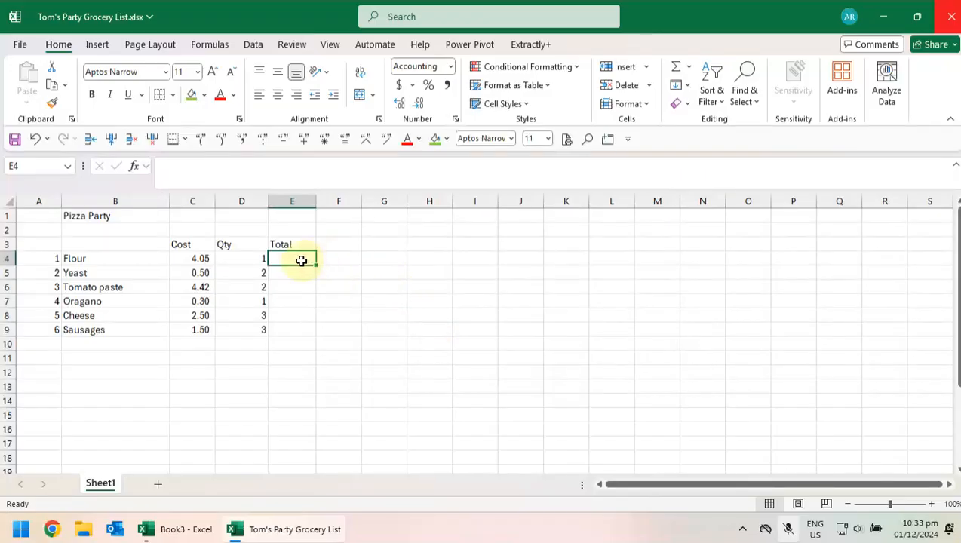
type("=")
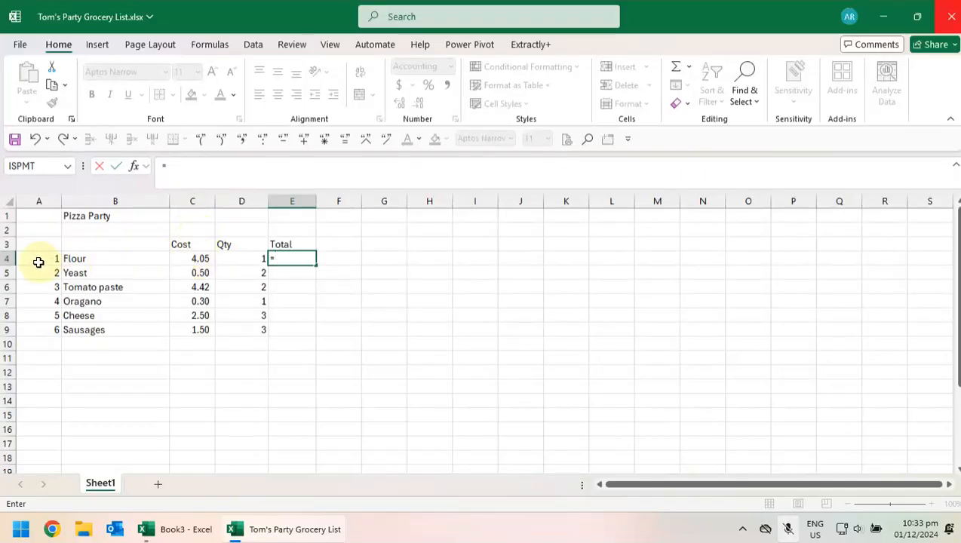
left_click(198, 257)
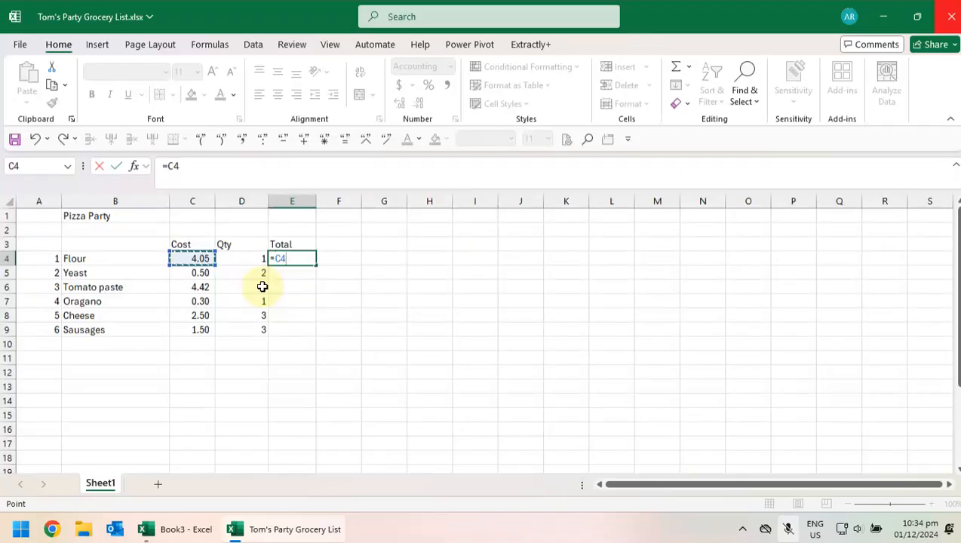
type("*")
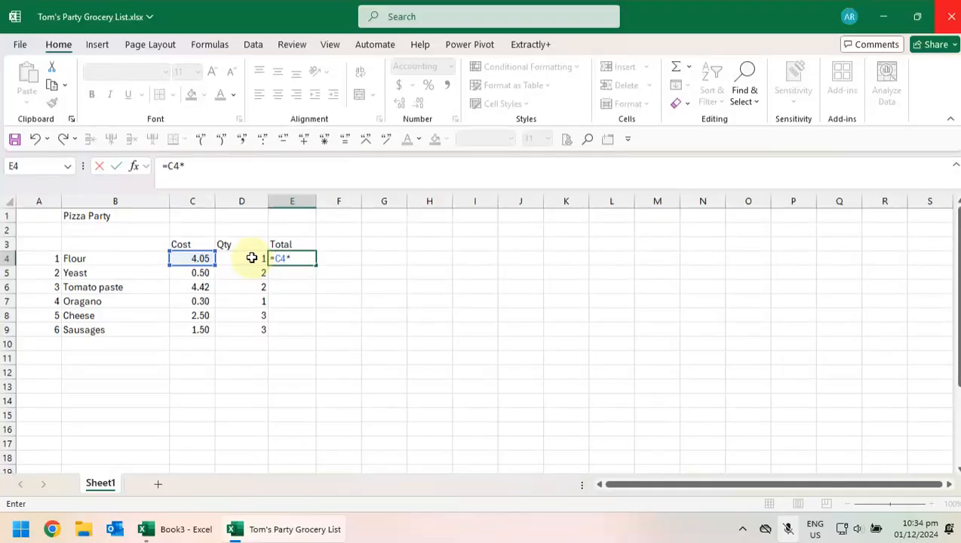
left_click(252, 258)
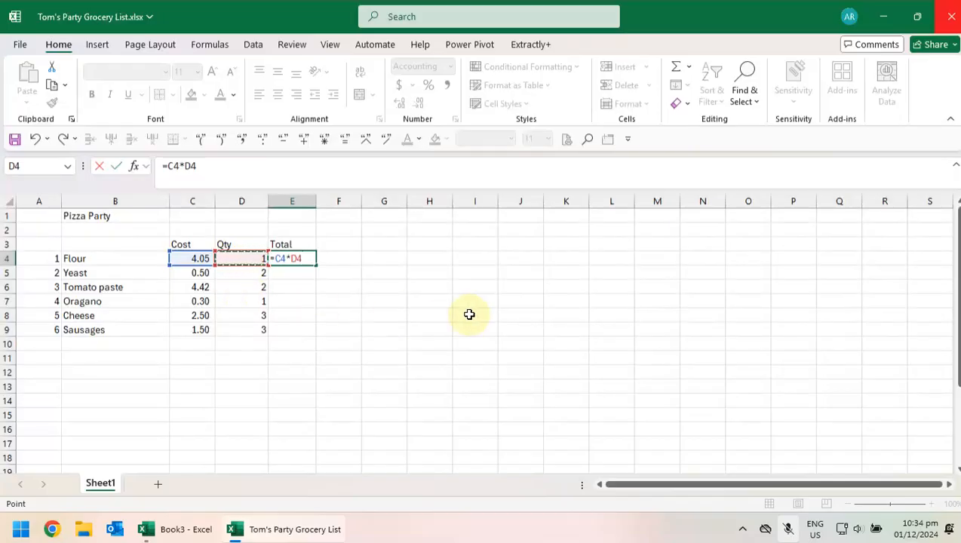
key("Return")
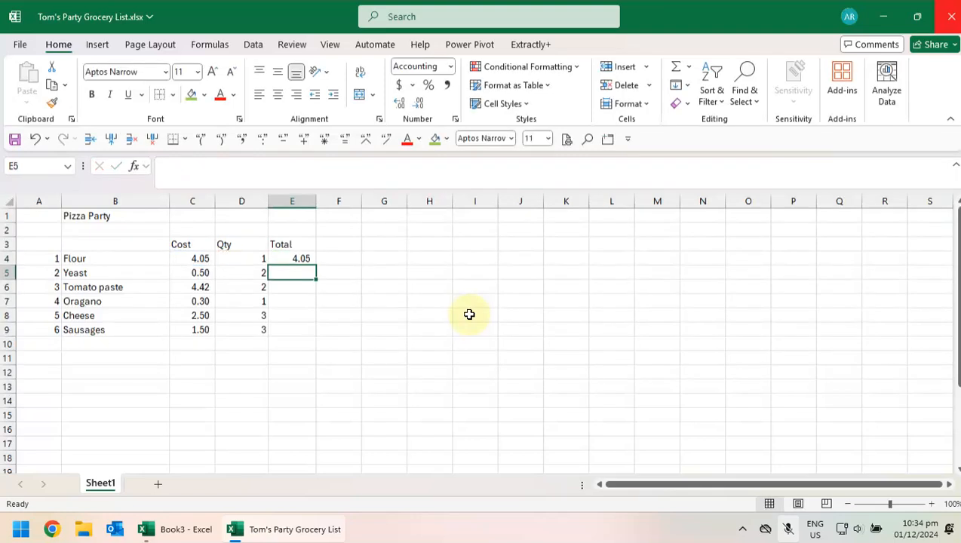
left_click(299, 260)
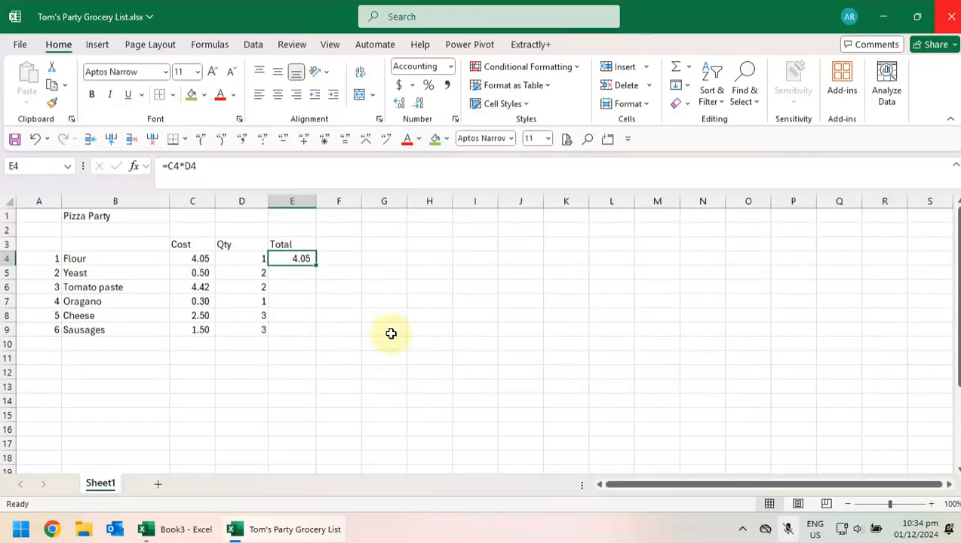
Step: Copy the Flour total formula from E4 and paste it into E5:E9
left_click(302, 273)
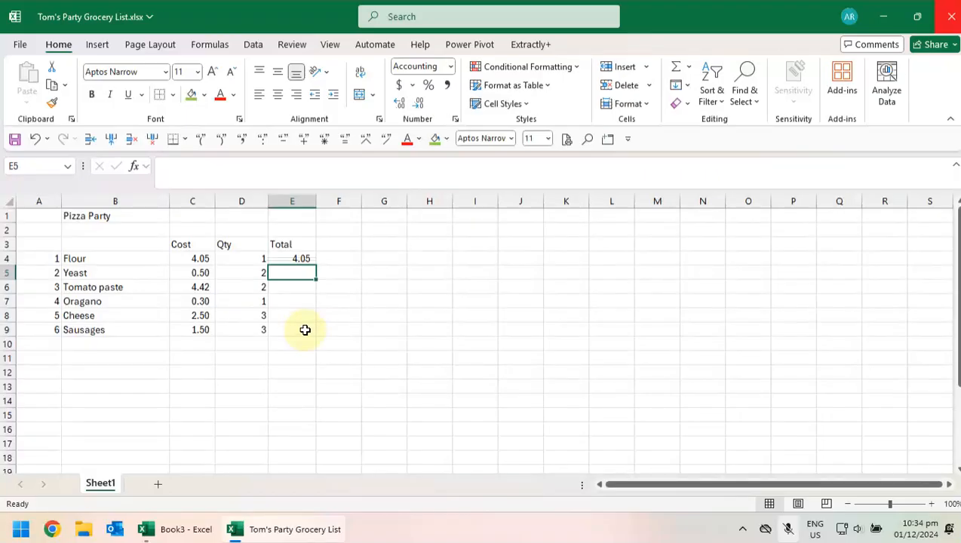
left_click(304, 258)
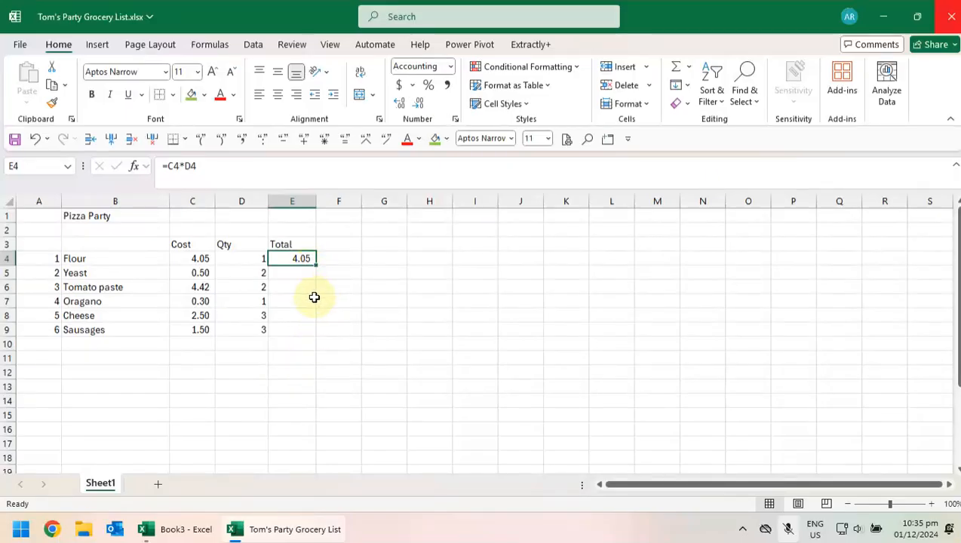
key("ctrl+c")
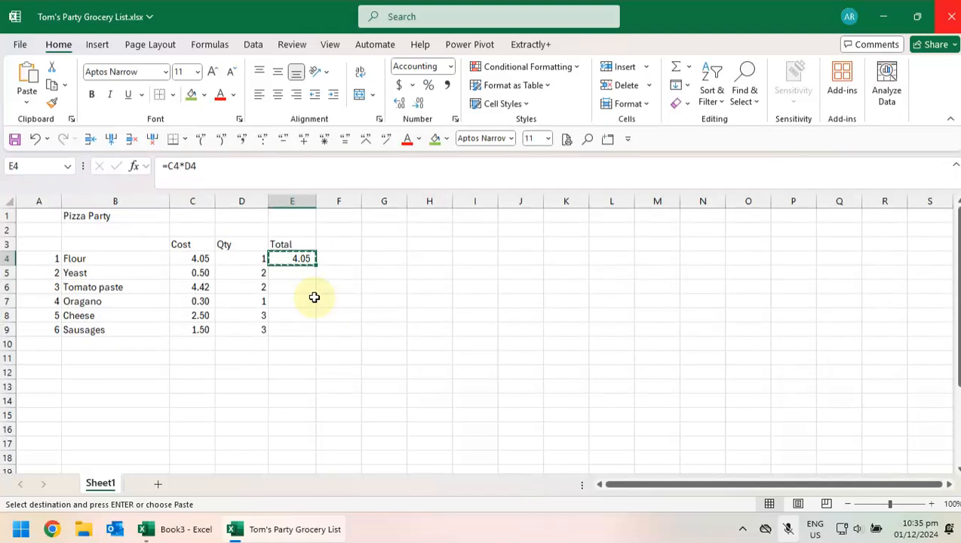
left_click_drag(307, 272, 303, 329)
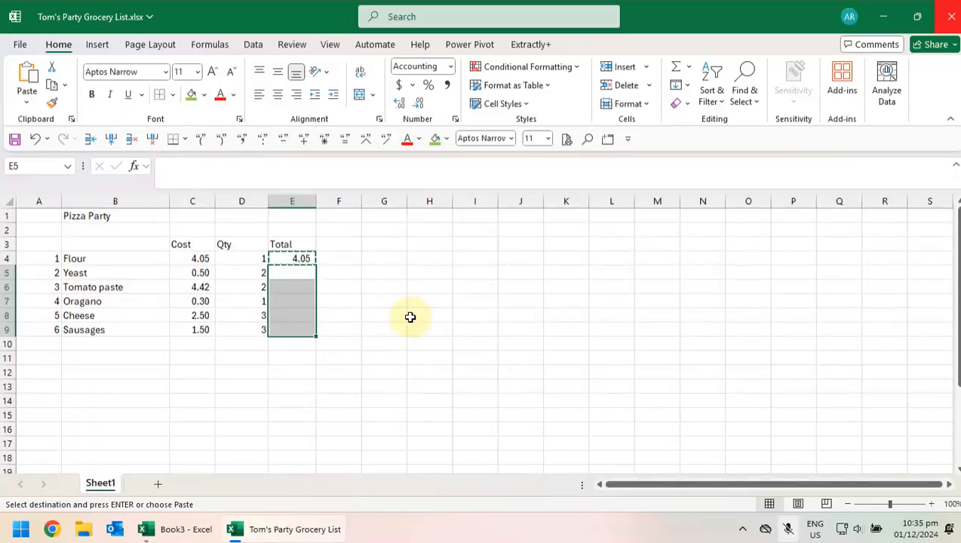
key("ctrl+v")
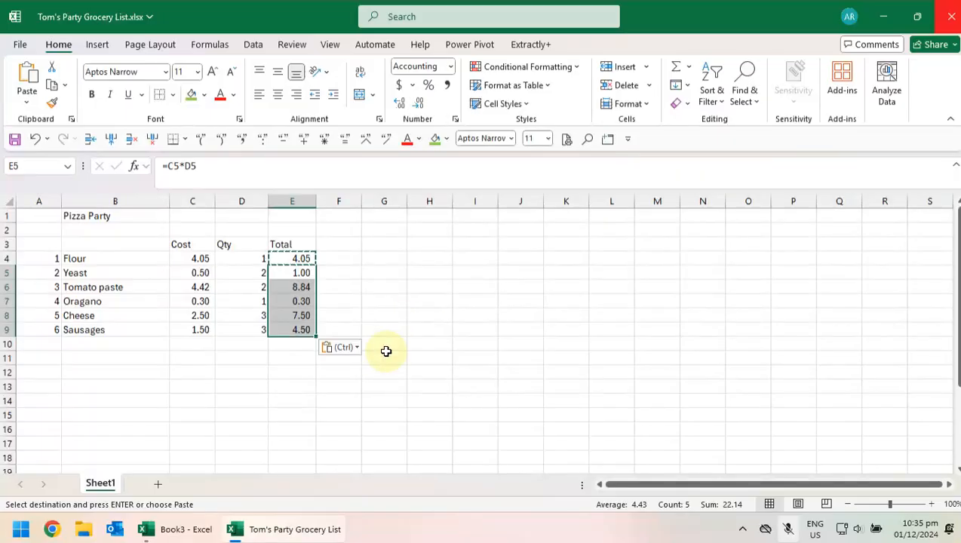
Step: Examine the cell references in the copied total formulas for Yeast, Tomato paste and Oragano
left_click(279, 273)
key("F2")
key("Escape")
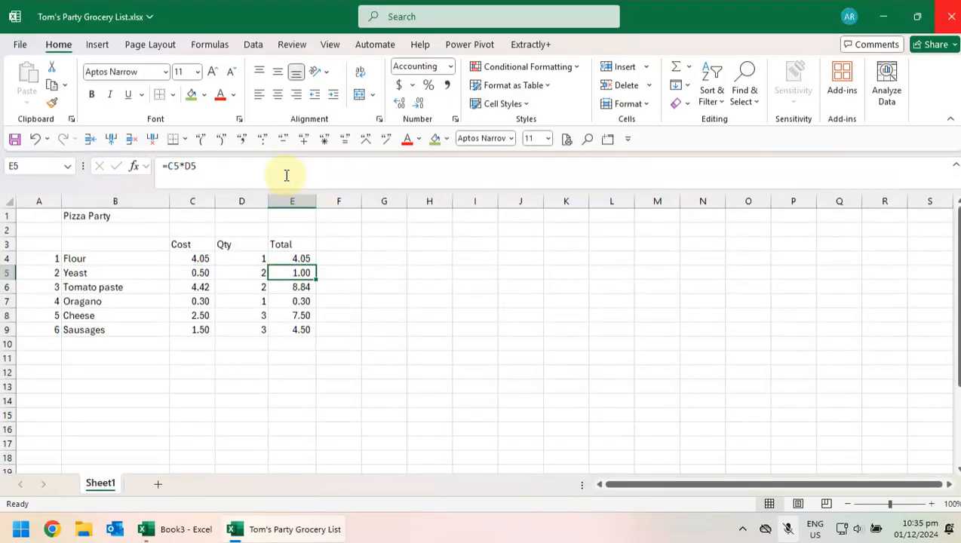
key("Down")
left_click(287, 175)
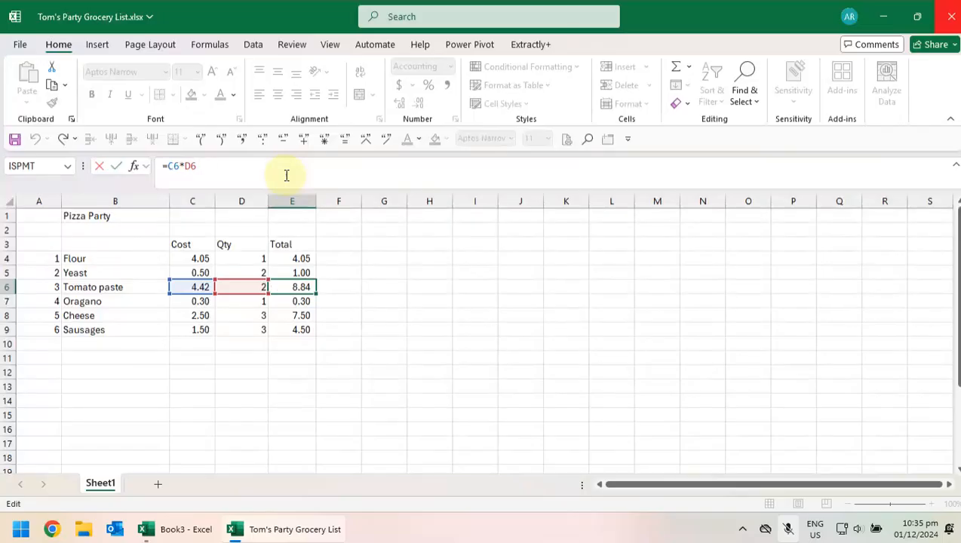
key("Return")
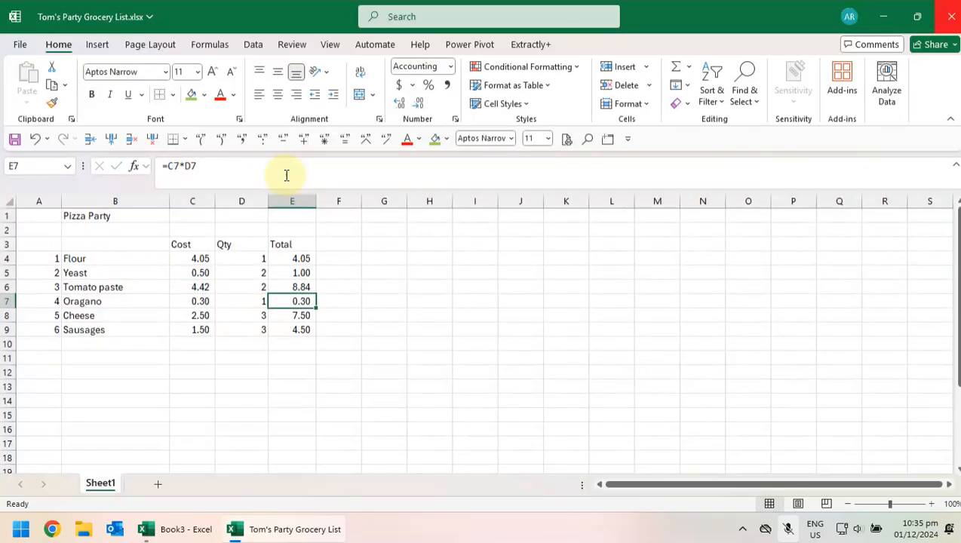
left_click(286, 175)
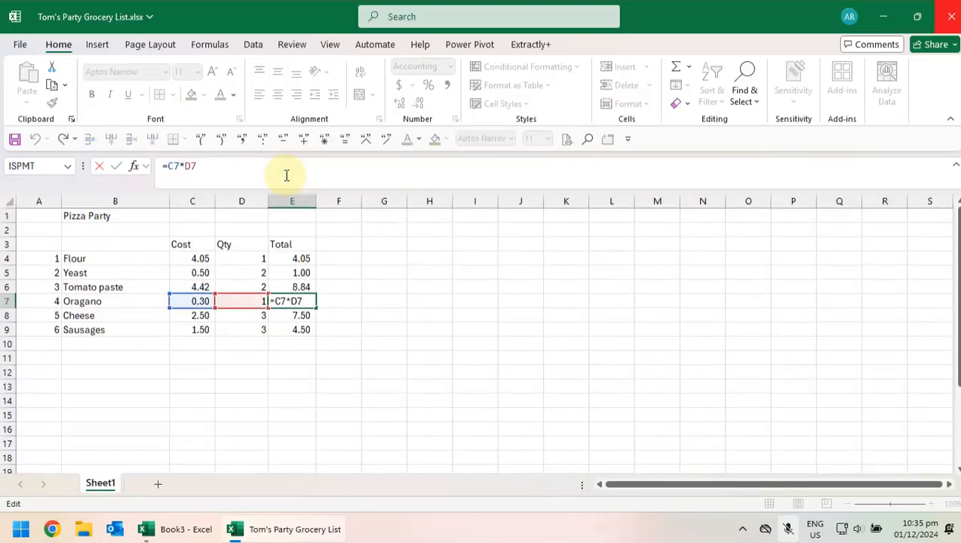
key("Escape")
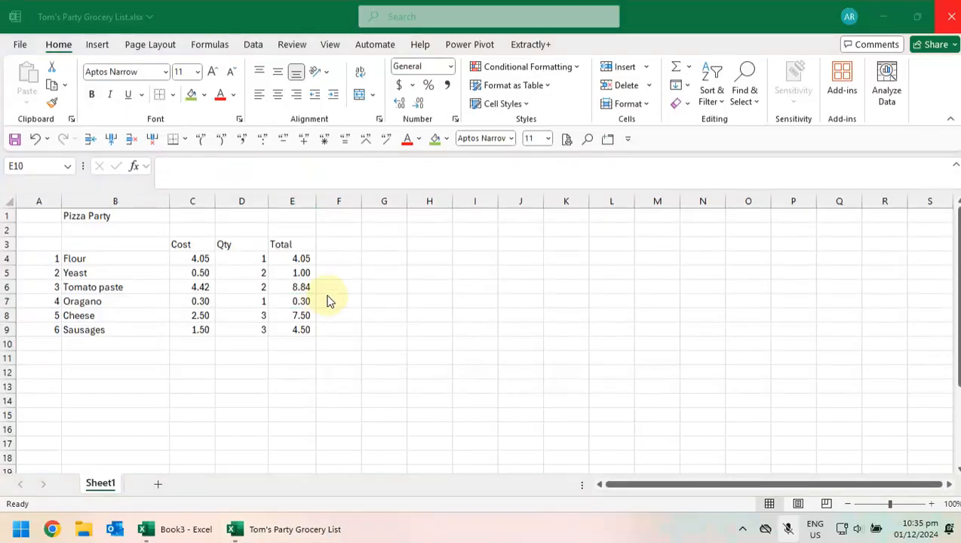
left_click(327, 295)
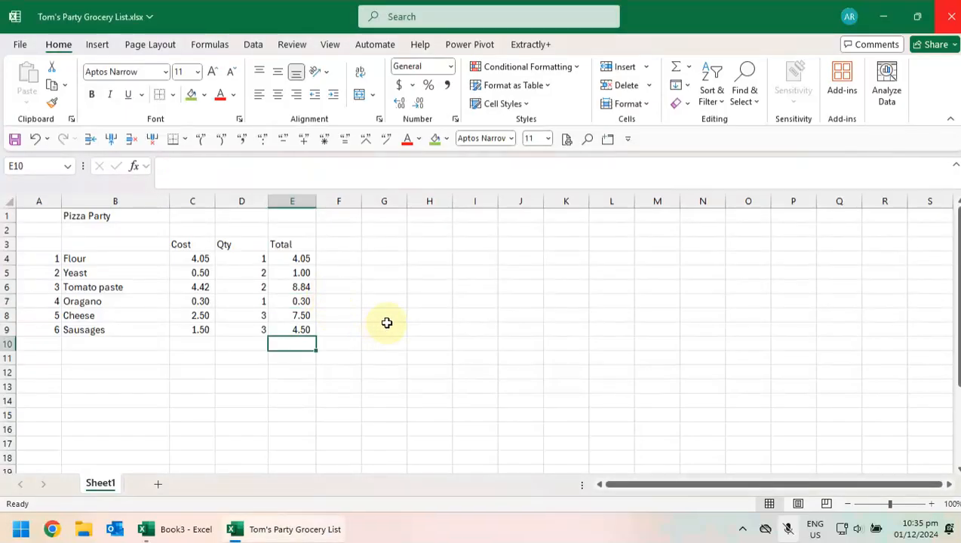
Step: Undo the pasted formulas in E5:E9 and try filling the E4 formula down to E9, undoing the fill as well
left_click(37, 140)
left_click(37, 139)
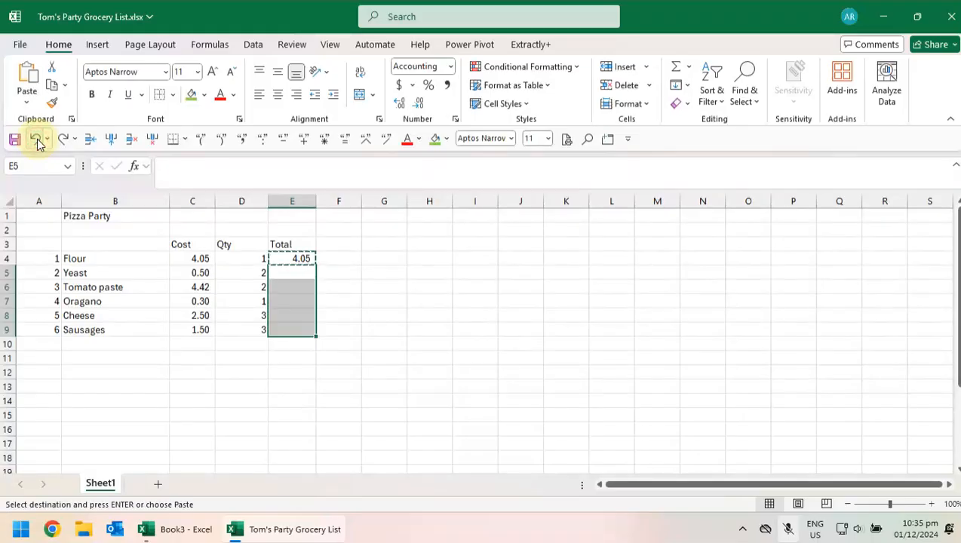
left_click(306, 300)
left_click(293, 256)
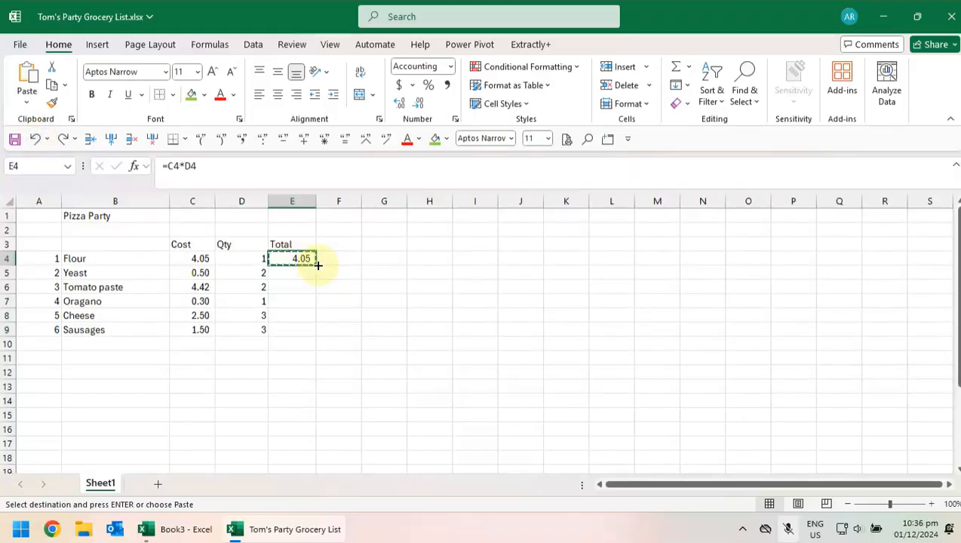
left_click_drag(316, 264, 318, 338)
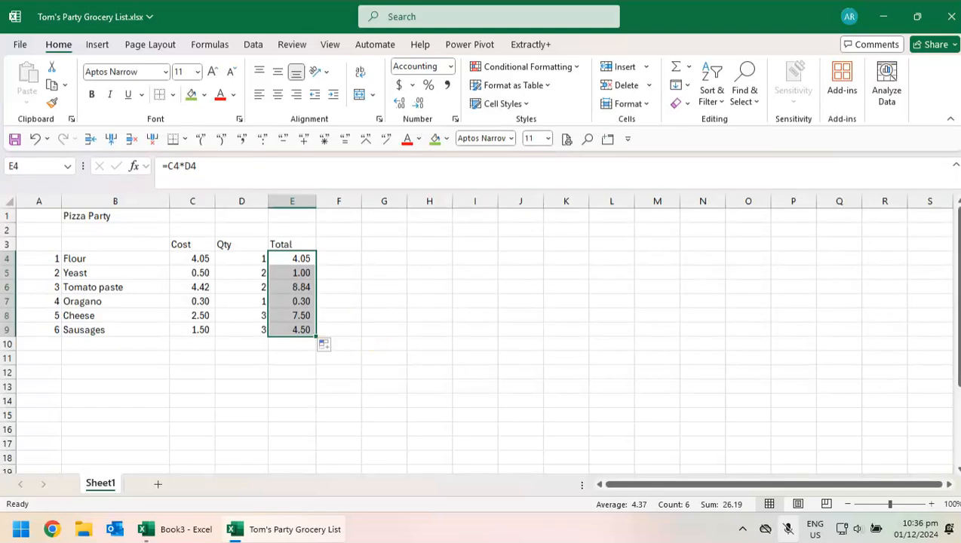
left_click(429, 286)
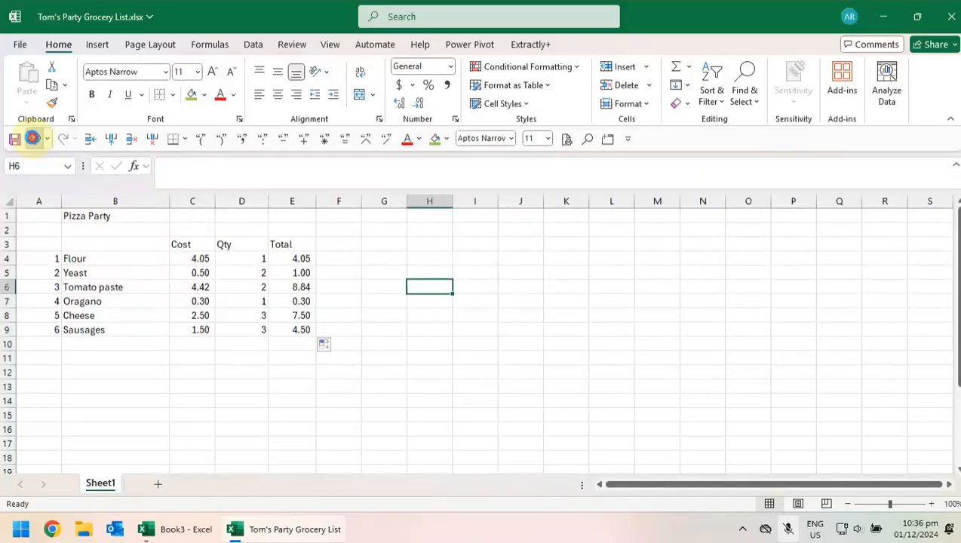
left_click(34, 139)
Step: Copy the Flour total formula into the Yeast total in E5 and fill it down to E9
left_click(332, 332)
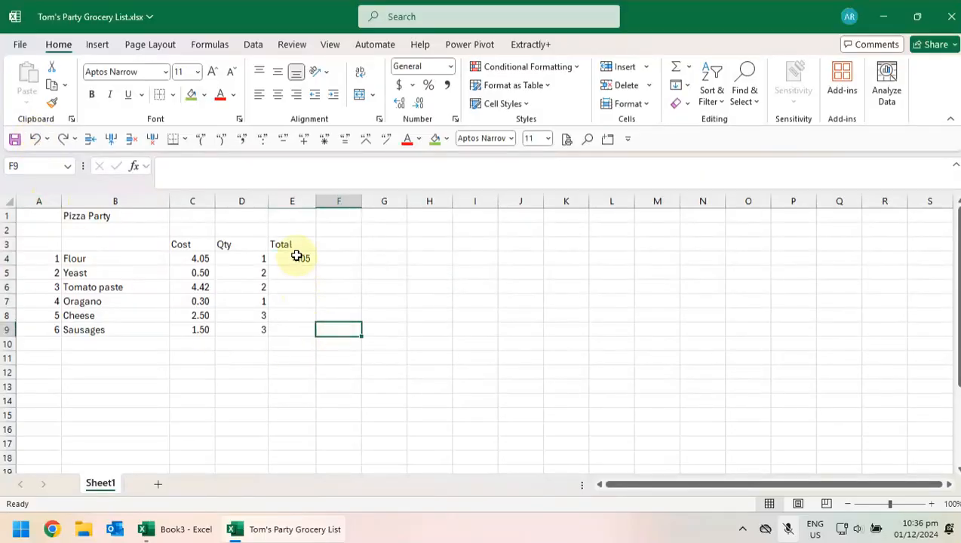
left_click(9, 273)
left_click(307, 273)
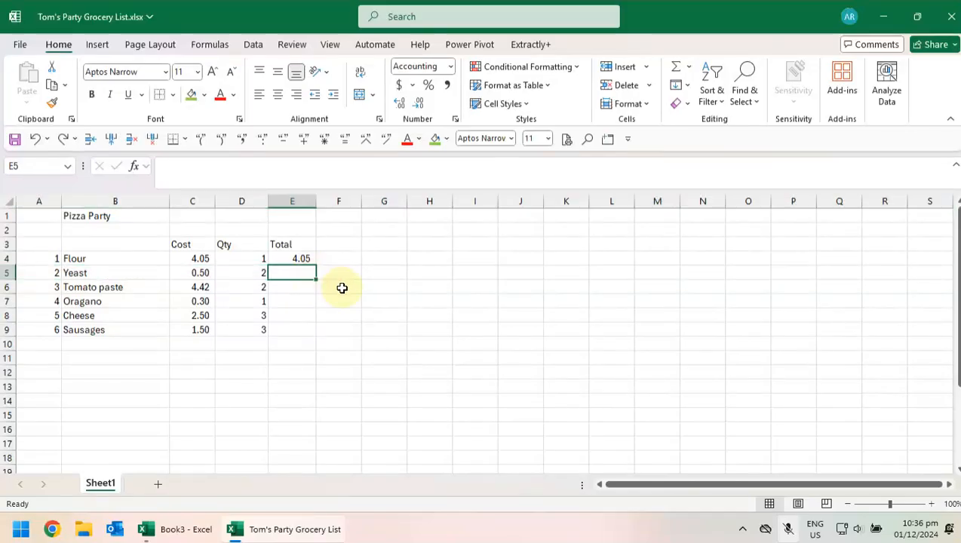
key("ctrl+d")
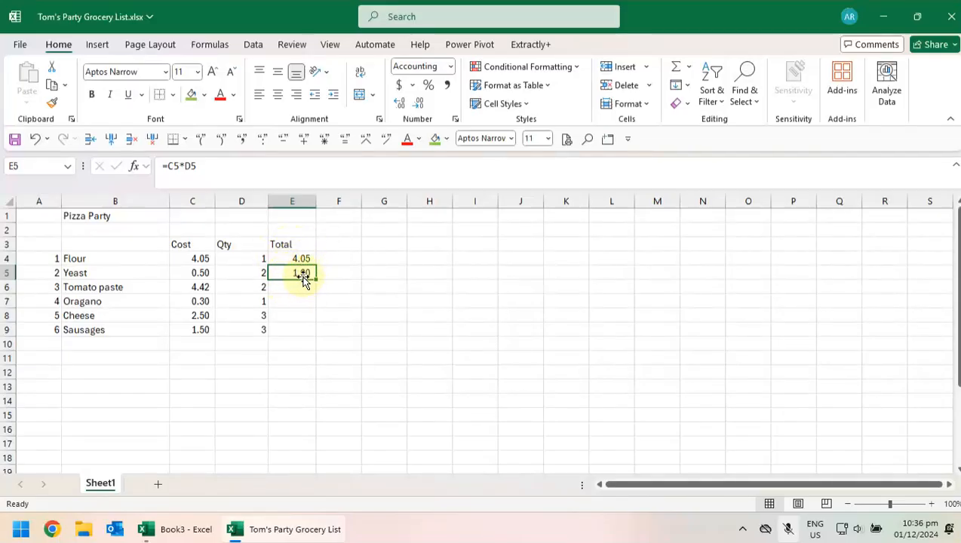
left_click_drag(314, 281, 317, 337)
left_click(336, 401)
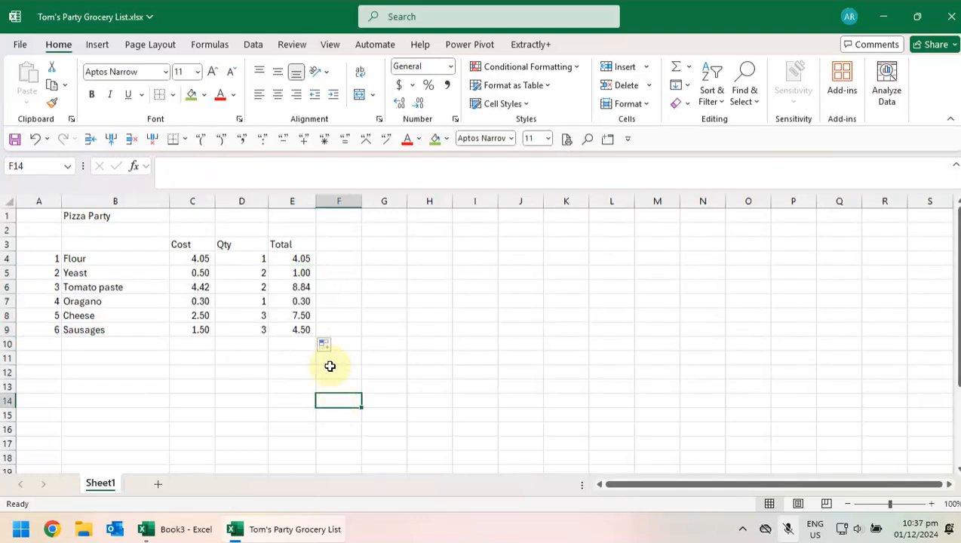
Step: Add up the item totals in E10 with the formula =E4+E5+E6+E7+E8+E9 and reselect that cell
left_click_drag(303, 259, 303, 328)
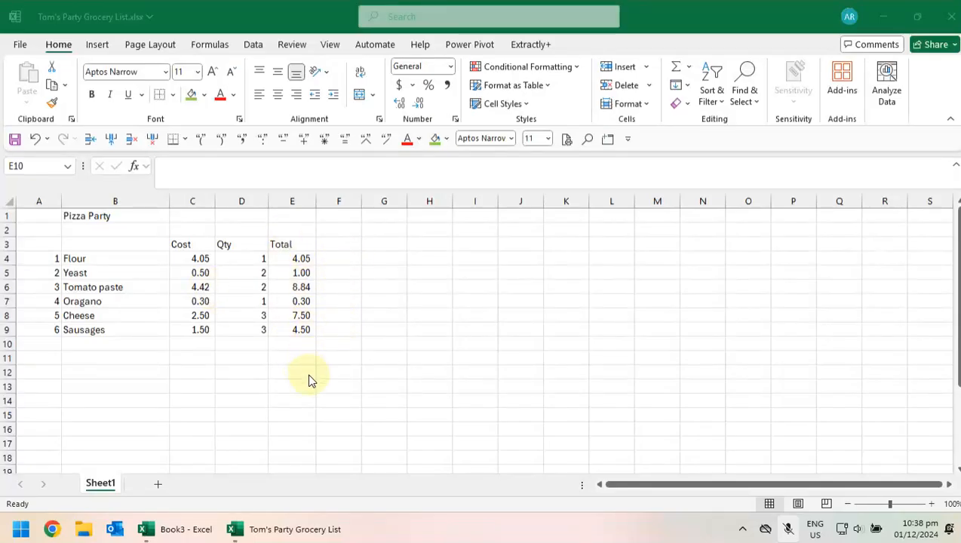
left_click(302, 343)
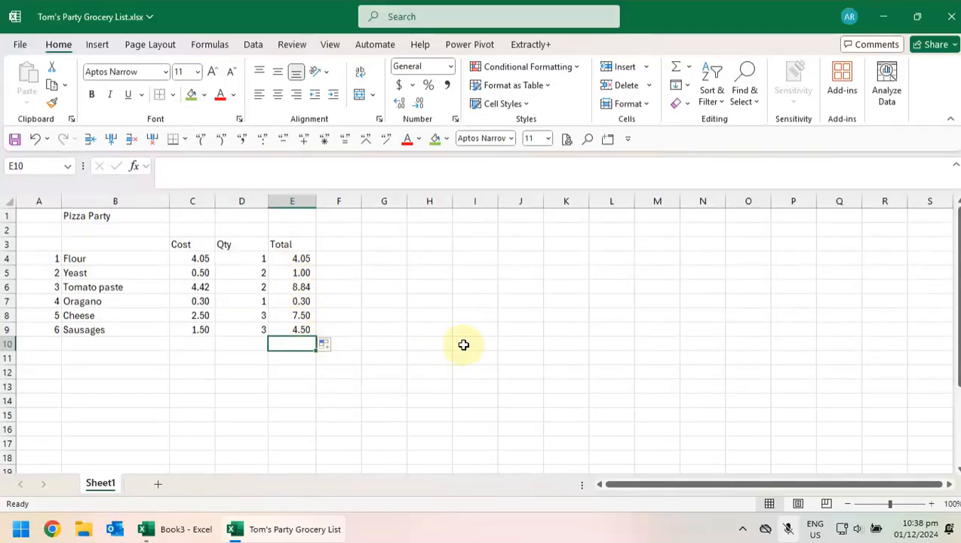
type("=")
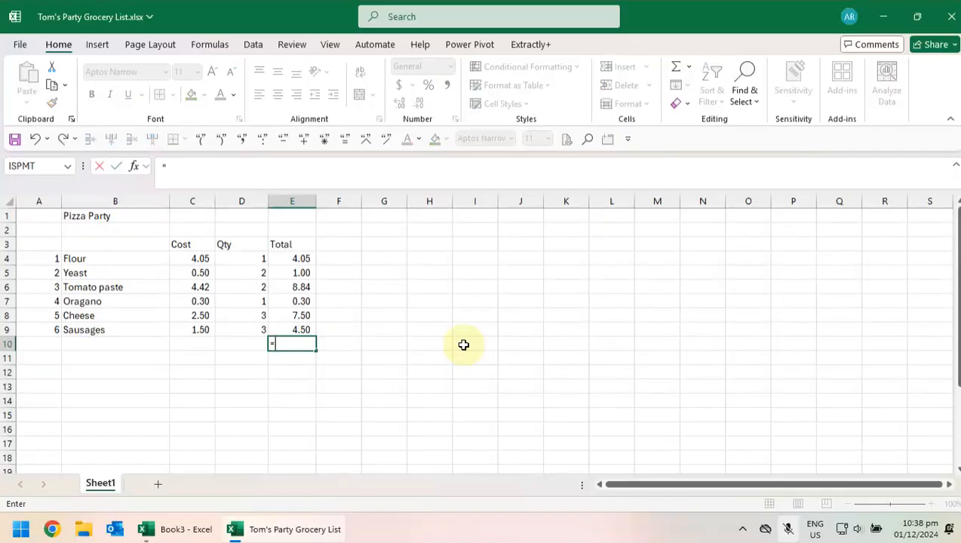
left_click(291, 259)
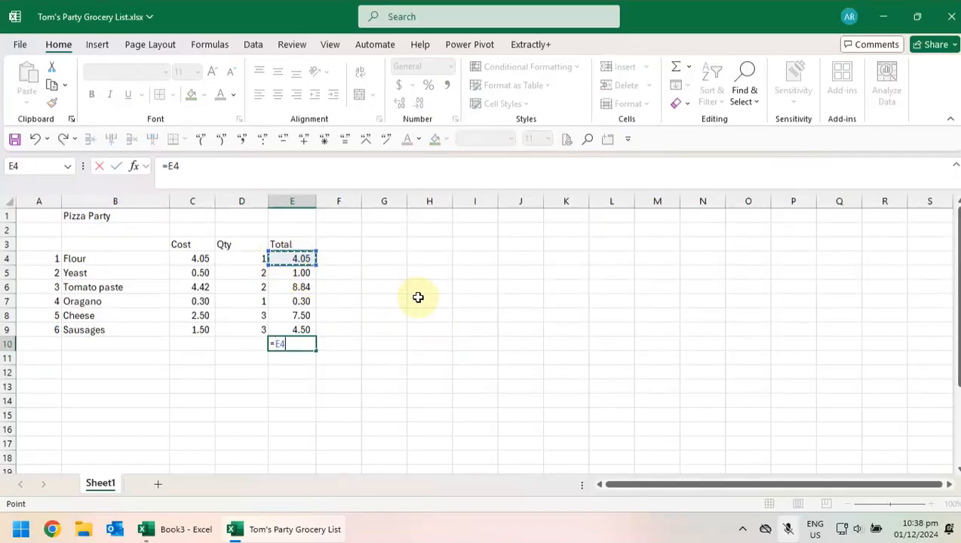
type("+")
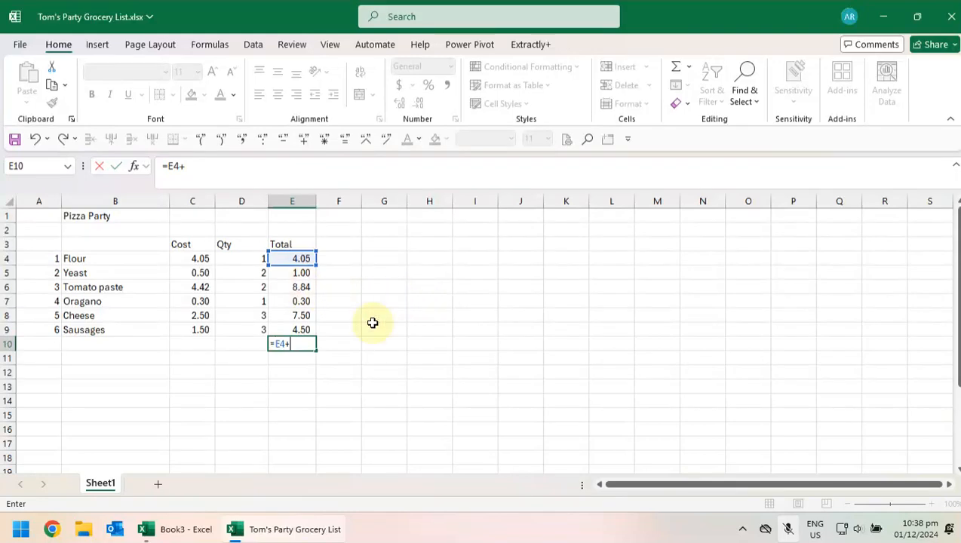
type("E5+")
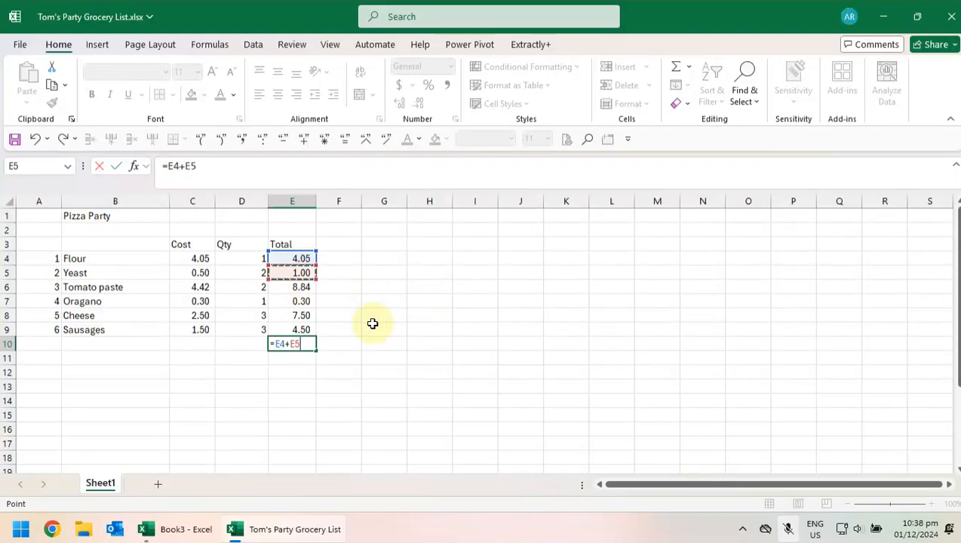
left_click(299, 286)
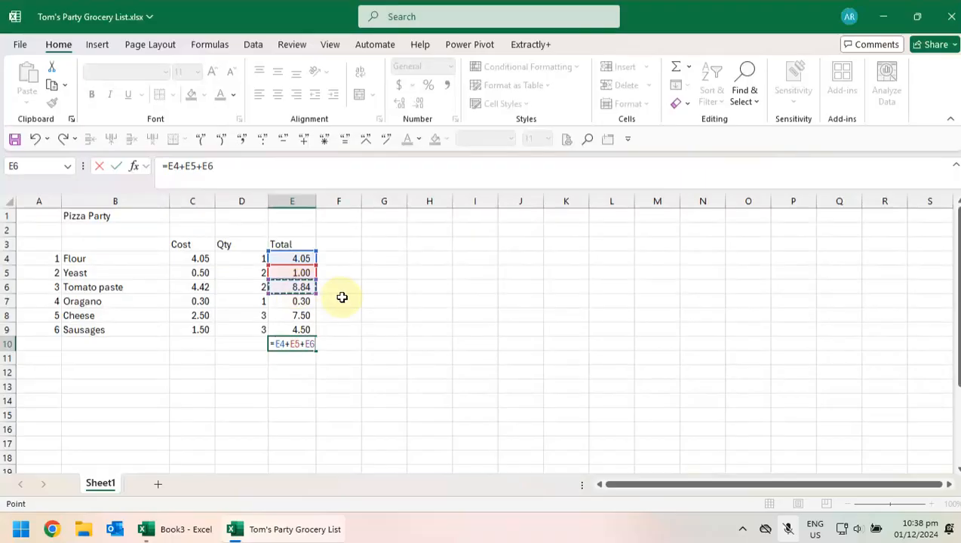
type("+")
left_click(282, 302)
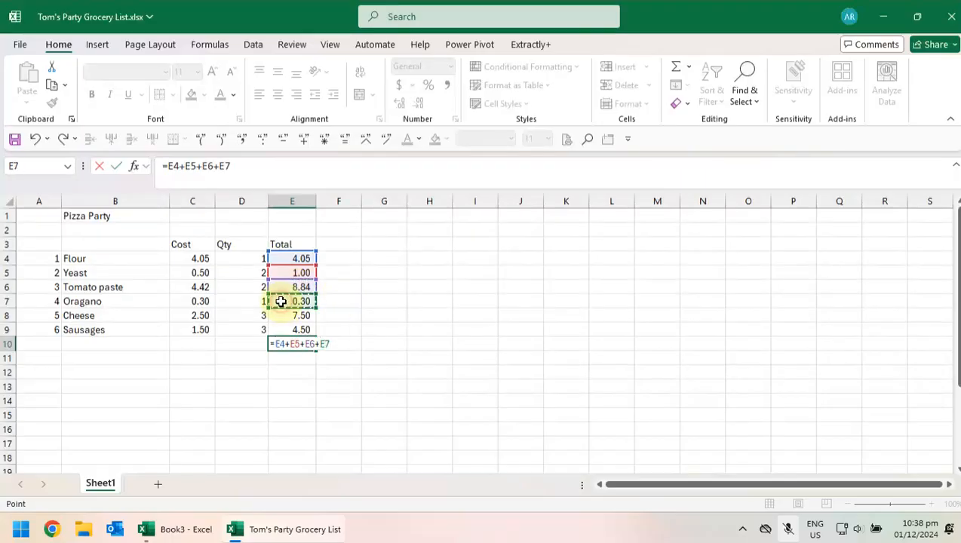
type("+")
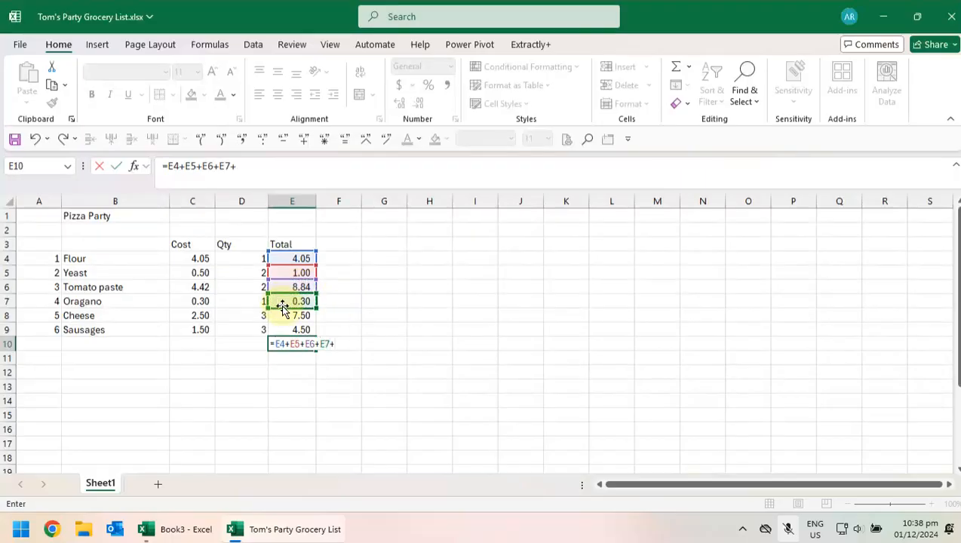
left_click(284, 313)
type("+")
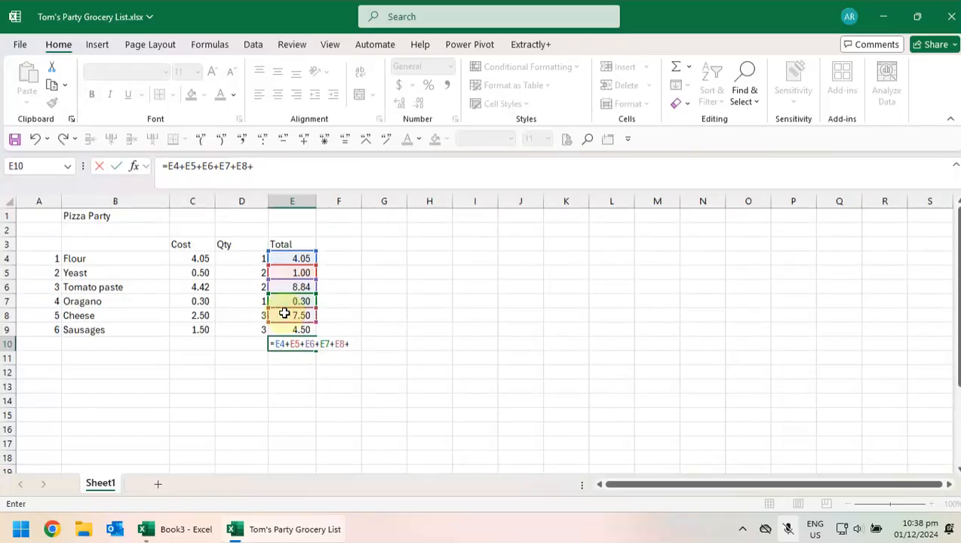
left_click(284, 332)
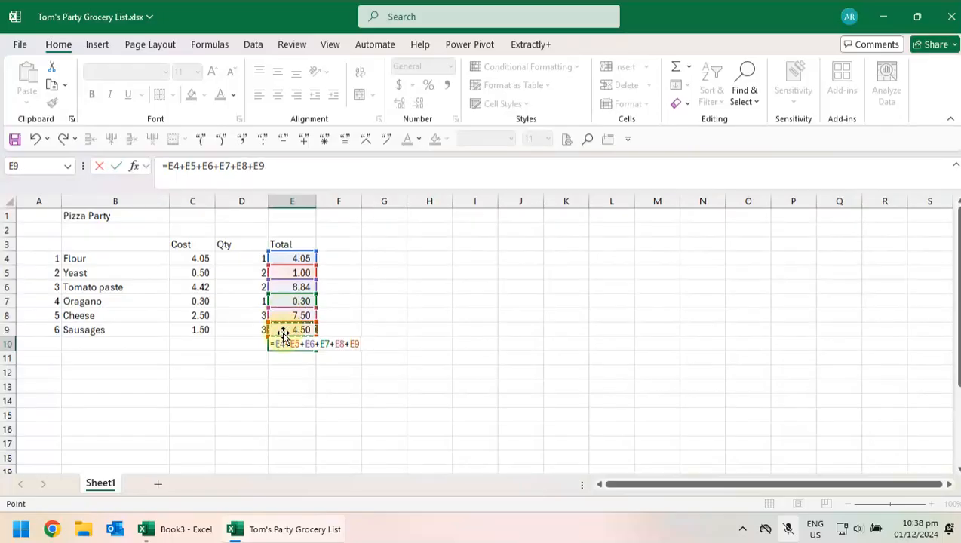
key("Return")
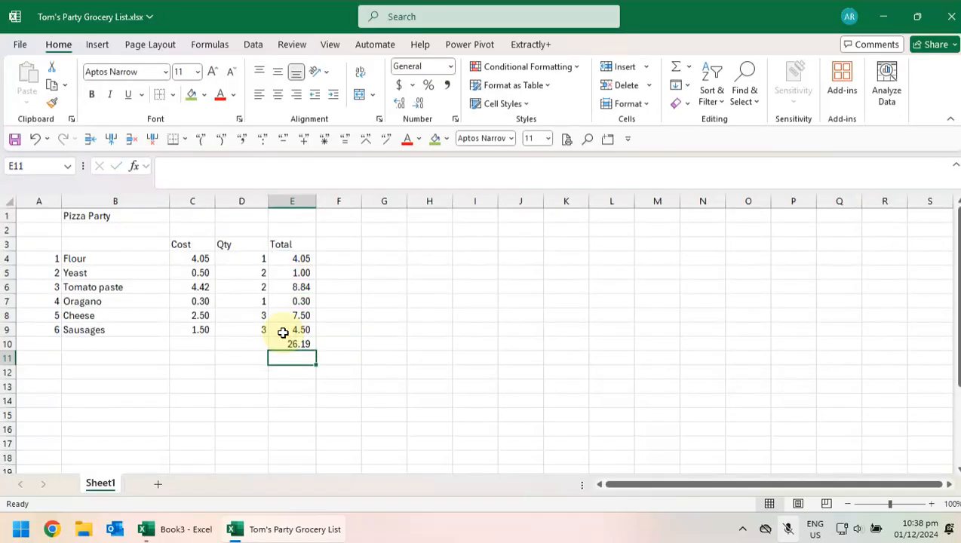
left_click(281, 345)
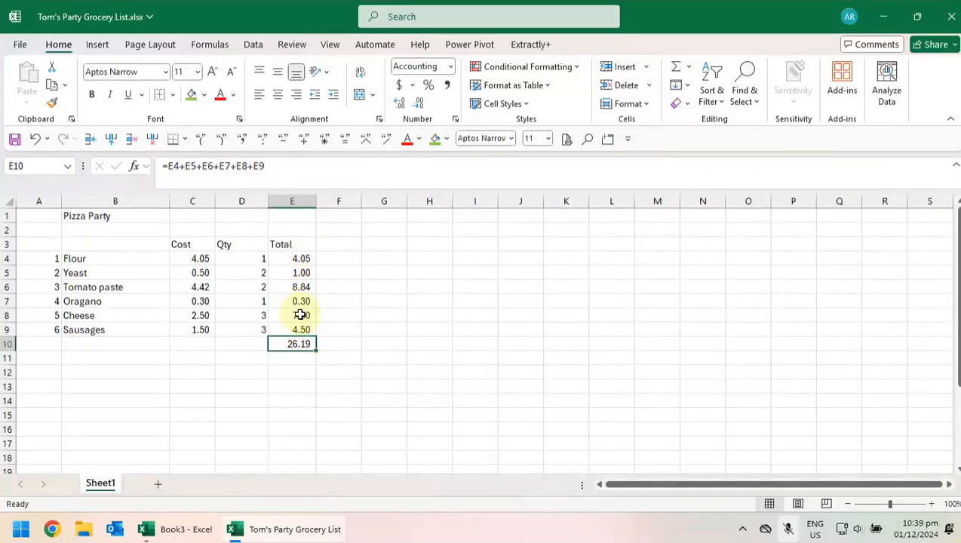
Step: Undo and redo the last three changes, and finally undo only the addition formula in E10
left_click(34, 139)
left_click(34, 139)
left_click(34, 139)
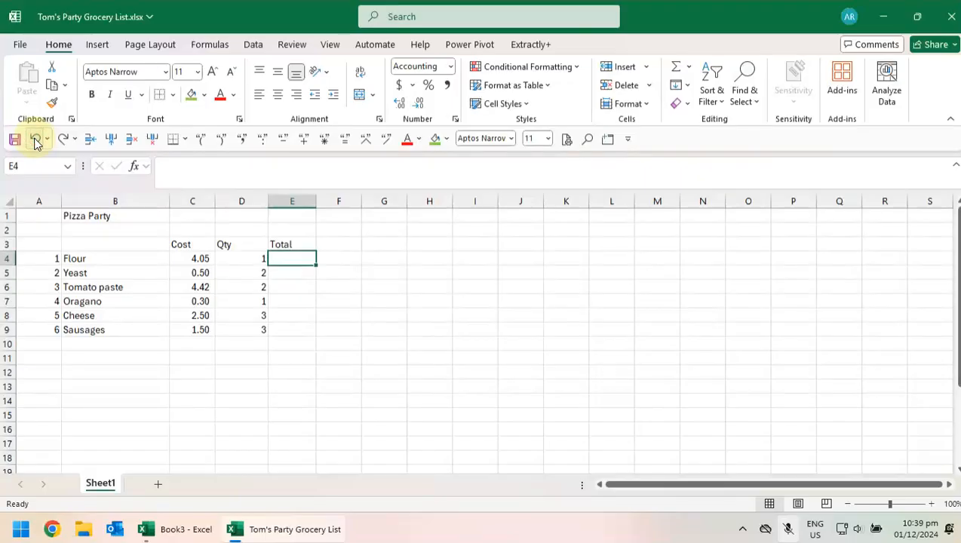
left_click(59, 138)
left_click(59, 138)
left_click(58, 139)
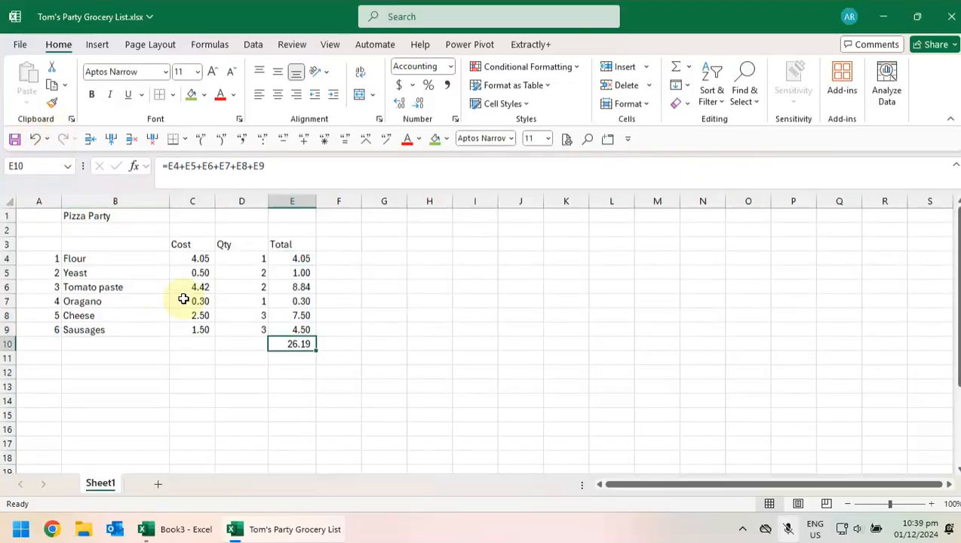
left_click(35, 145)
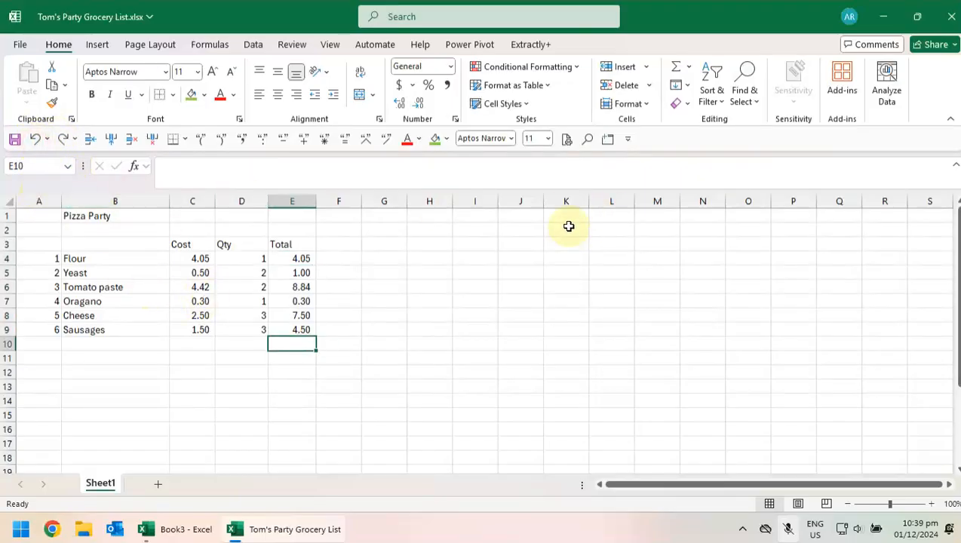
Step: Total the item totals in E10 with AutoSum over E4:E9 and reselect that cell
left_click(675, 72)
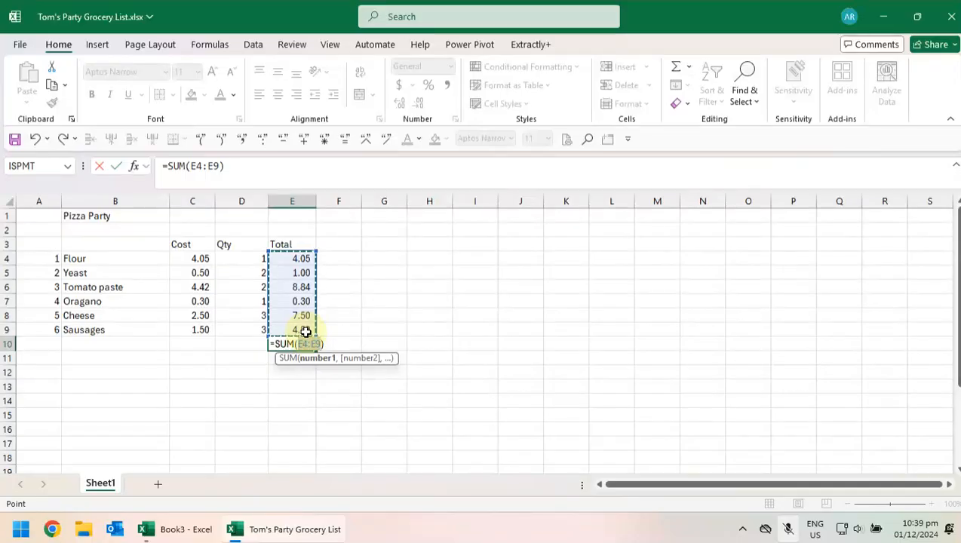
key("Return")
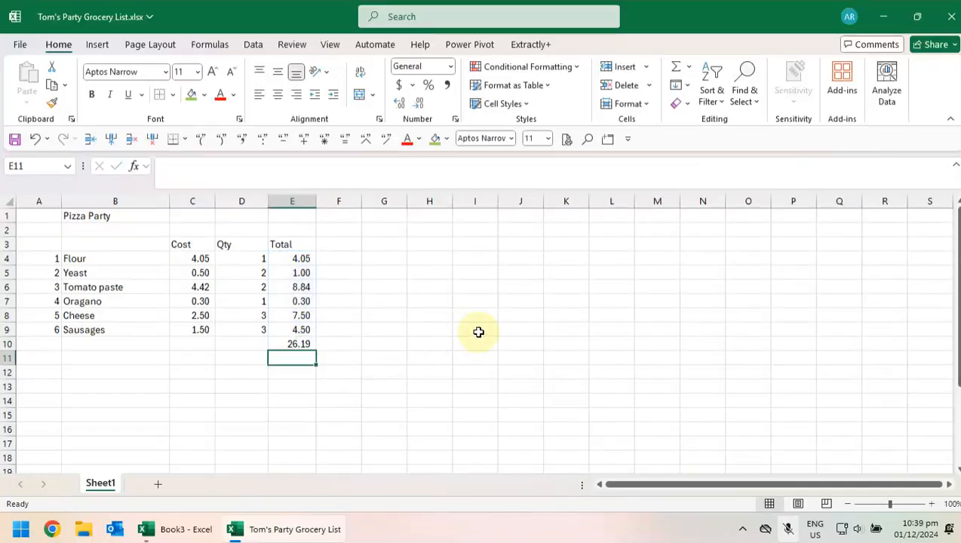
left_click(306, 344)
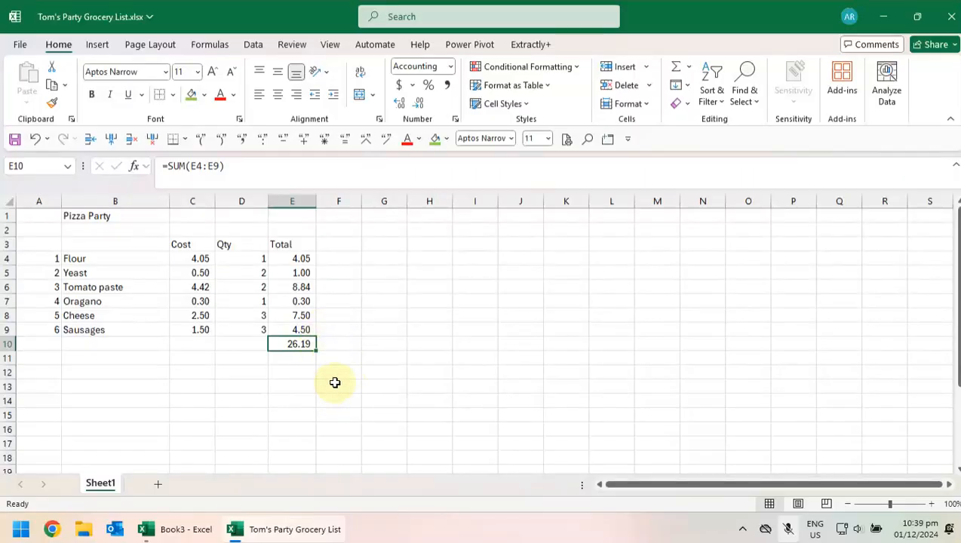
Step: Enter the formula =sum(E4:E9) in E10, picking the item totals as the range
type("=sum")
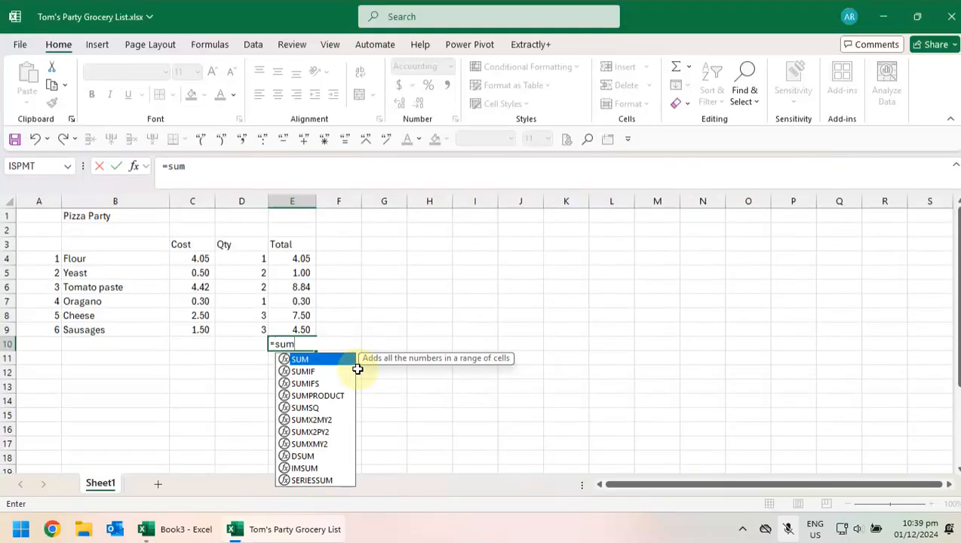
type("(")
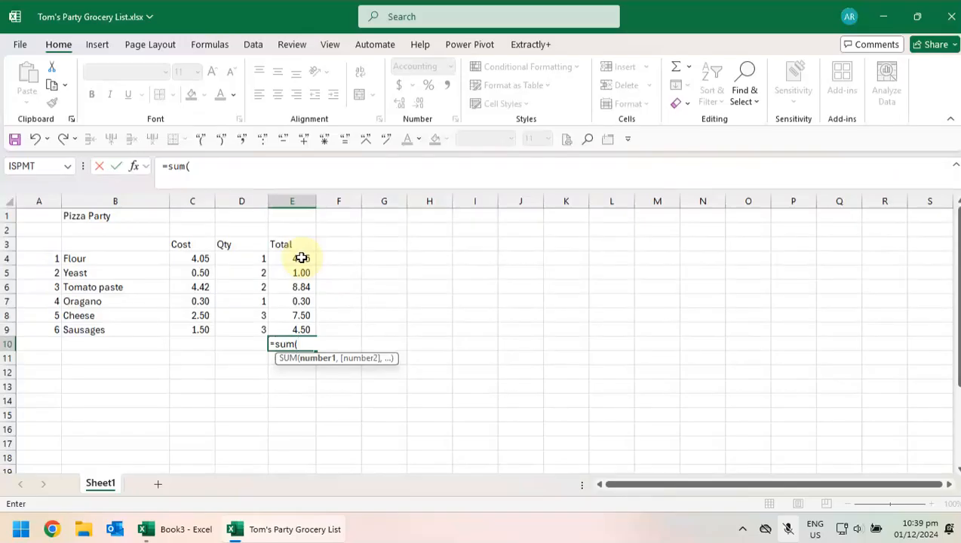
left_click_drag(300, 258, 309, 329)
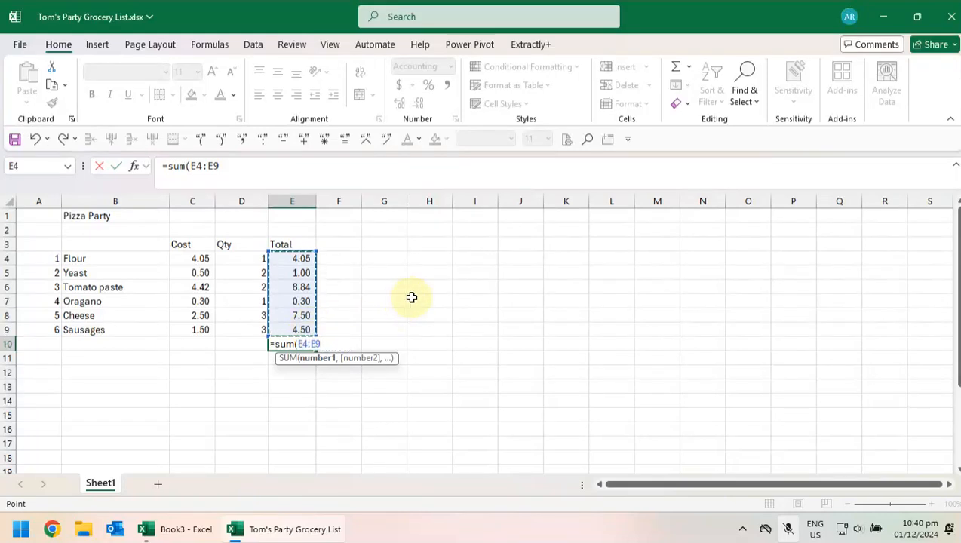
type(")")
key("Return")
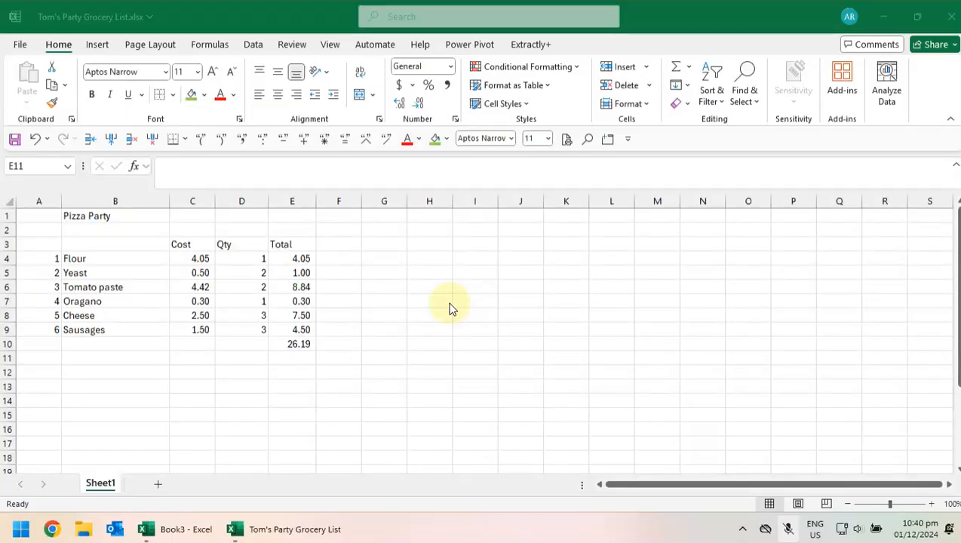
Step: Enter the label "Total # of guests" in D12 and widen column D to fit it
left_click(248, 373)
type("Total #")
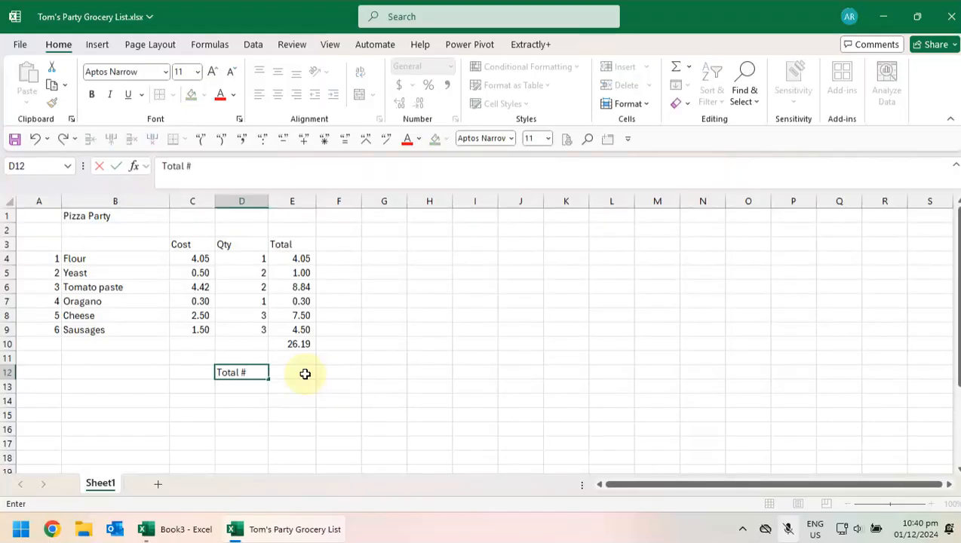
type(" of guest")
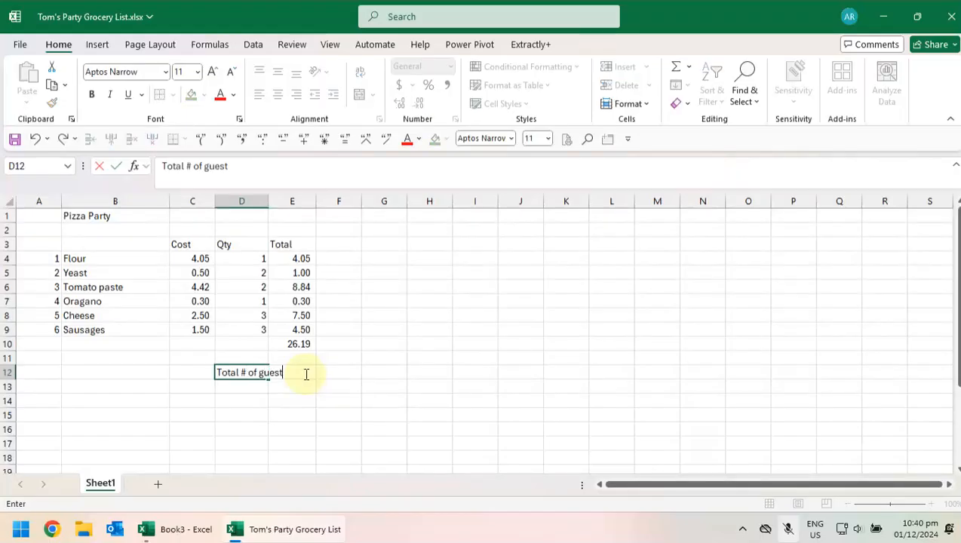
type("s")
left_click(296, 407)
left_click(242, 377)
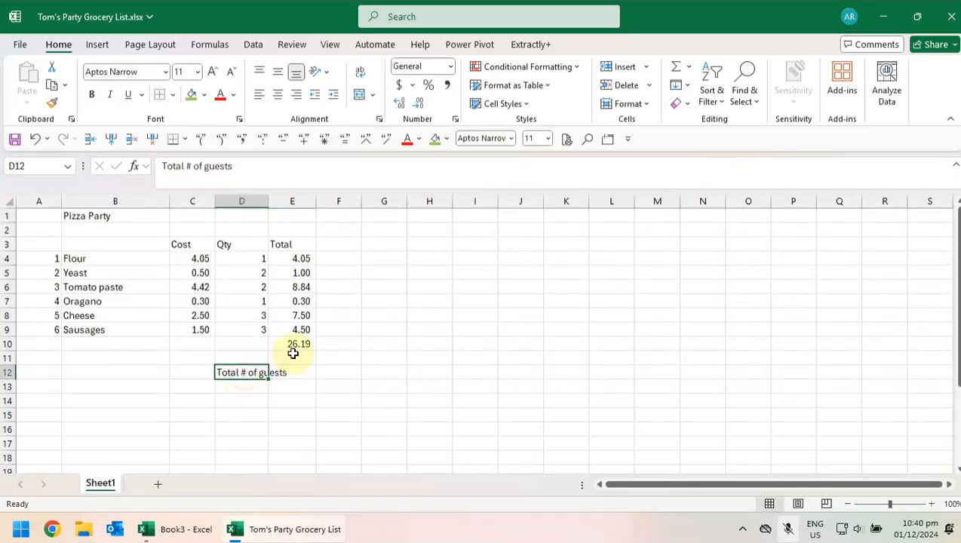
left_click_drag(269, 200, 317, 194)
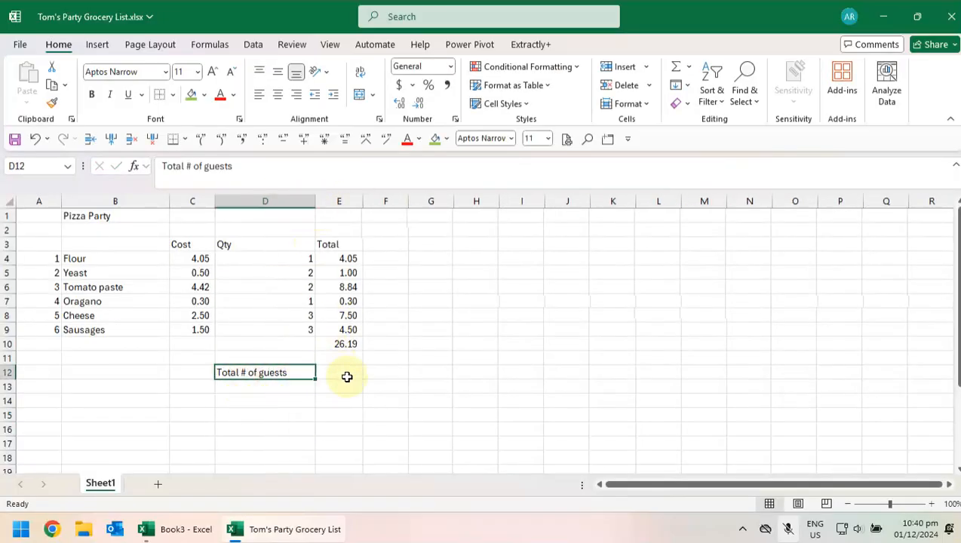
Step: Enter 6 as the total number of guests in E12
left_click(343, 373)
type("6")
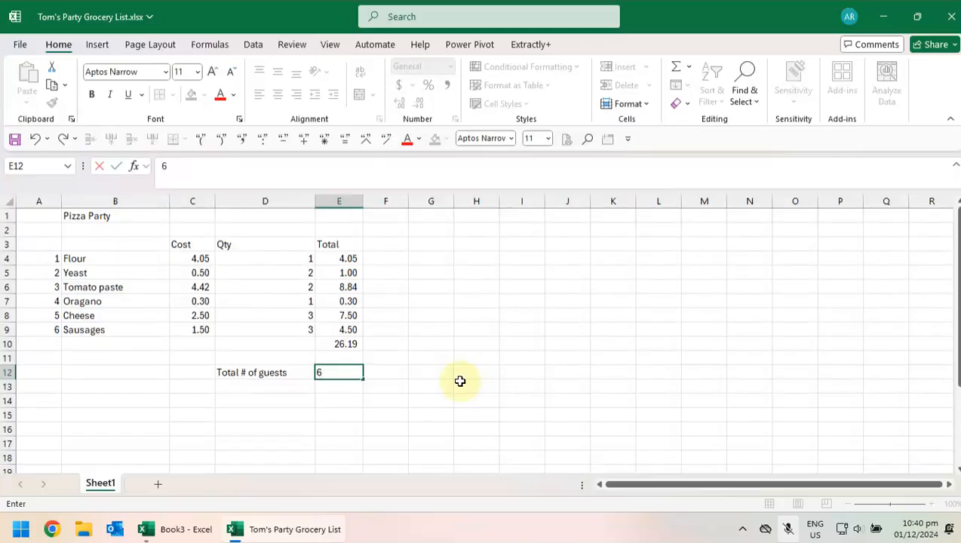
left_click(460, 381)
left_click(347, 391)
left_click(368, 414)
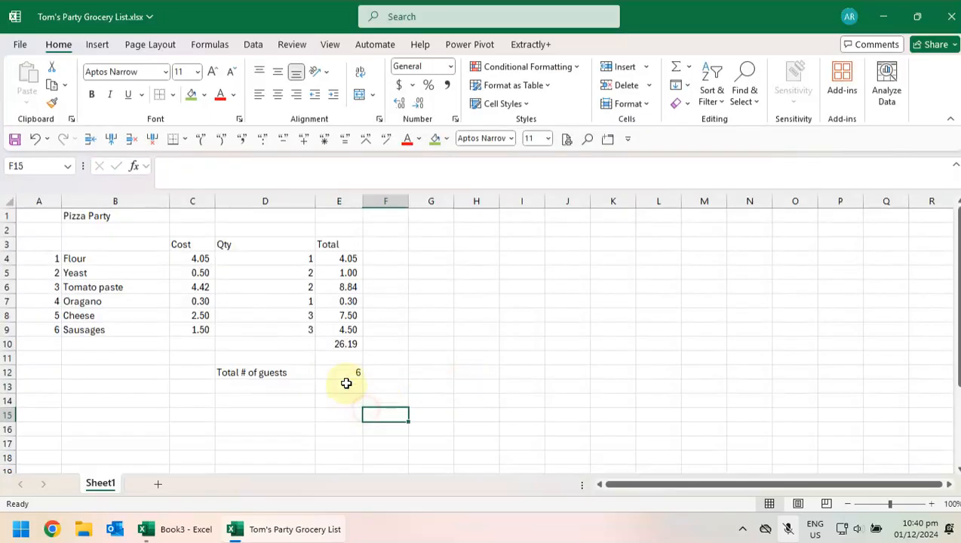
left_click(346, 375)
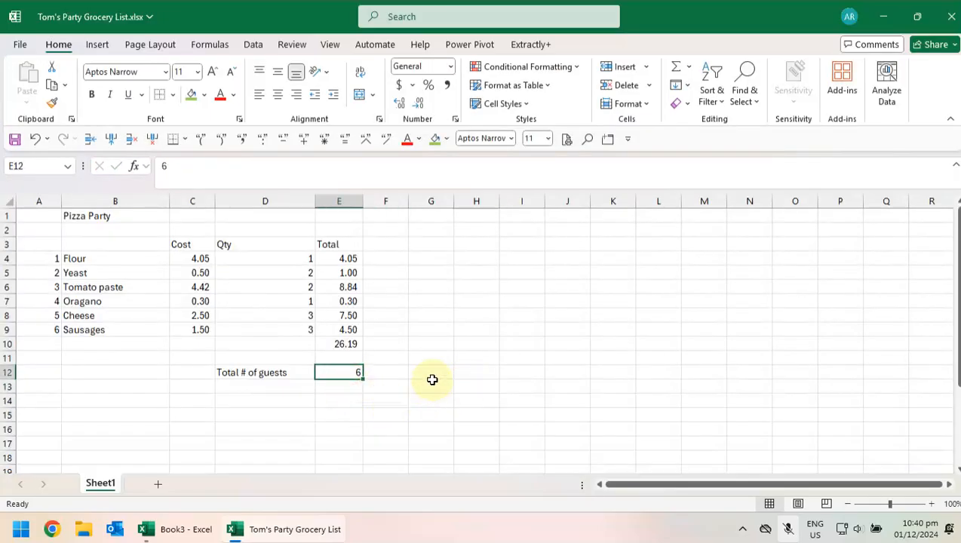
left_click(338, 346)
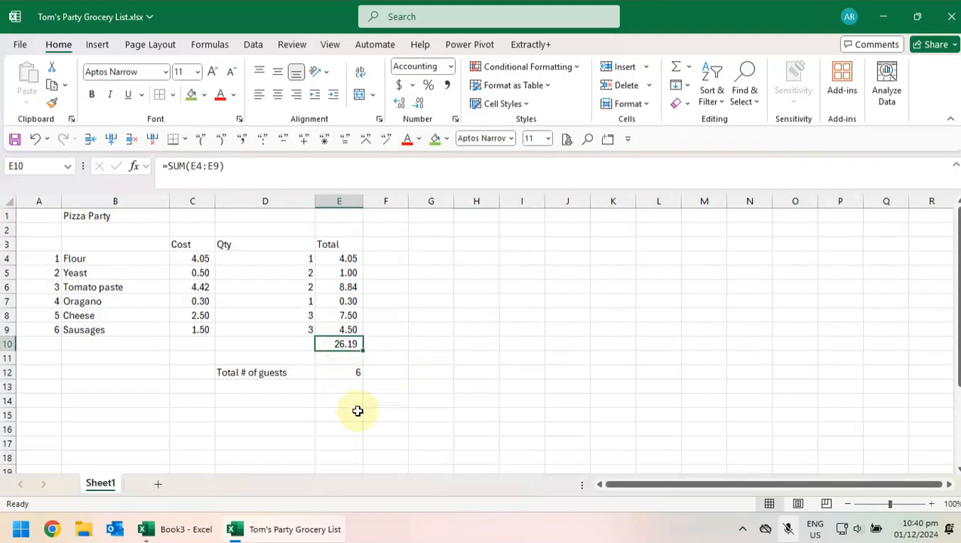
left_click(354, 372)
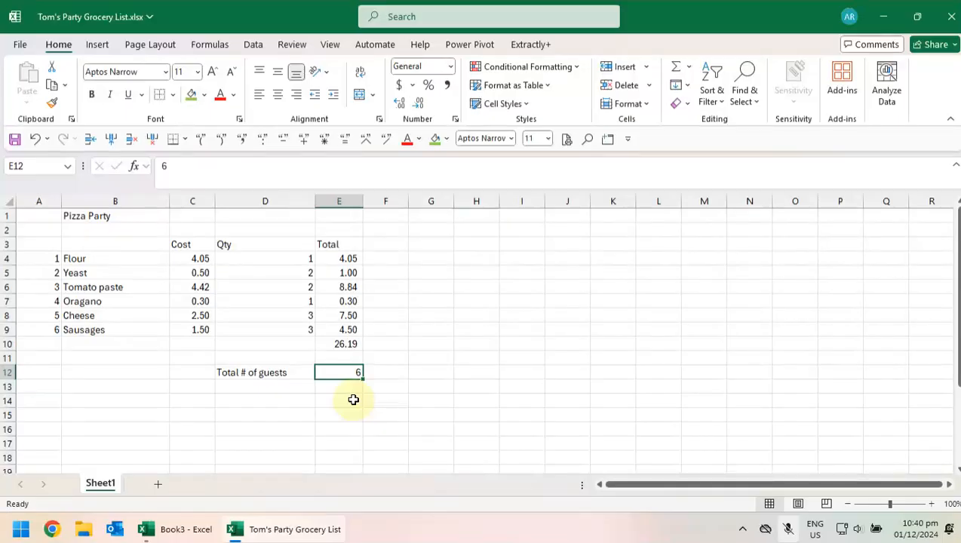
Step: Enter the label "Cost per person" in D14
left_click(354, 399)
left_click(287, 397)
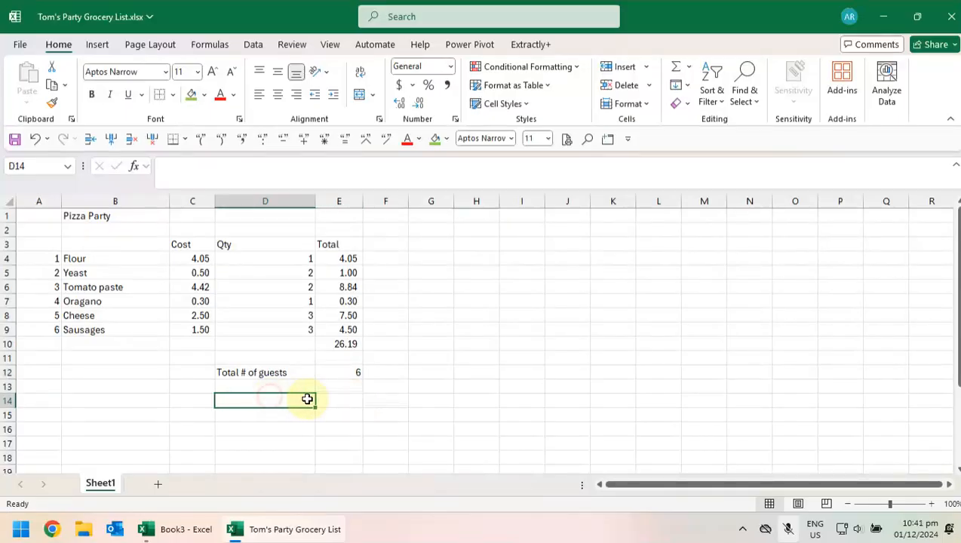
type("Cost")
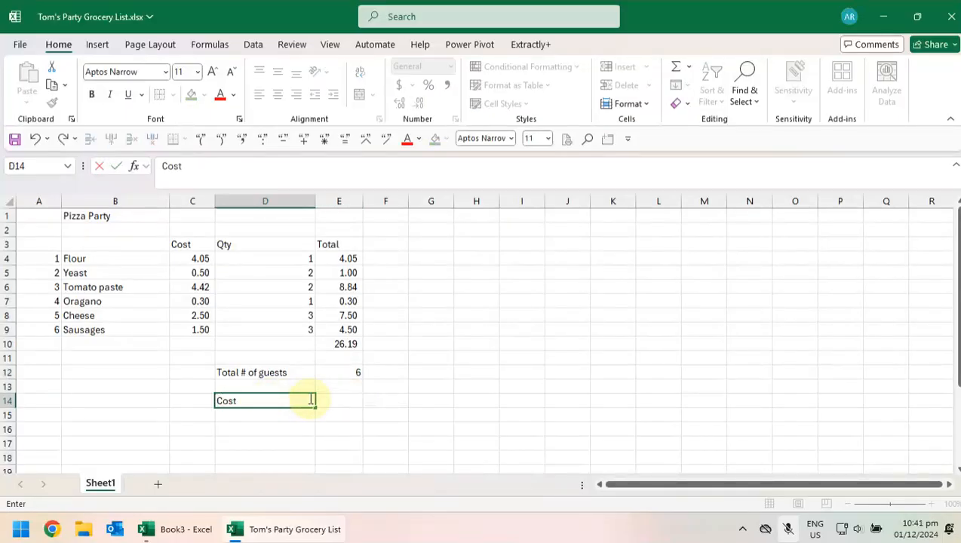
type(" per person")
key("Return")
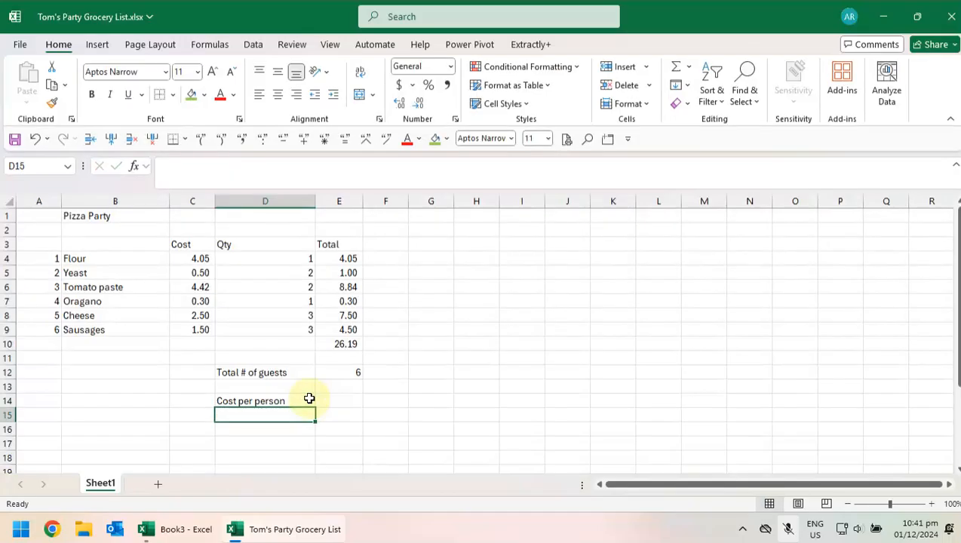
Step: Calculate the cost per person in E14 with the formula =E10/E12
left_click(327, 397)
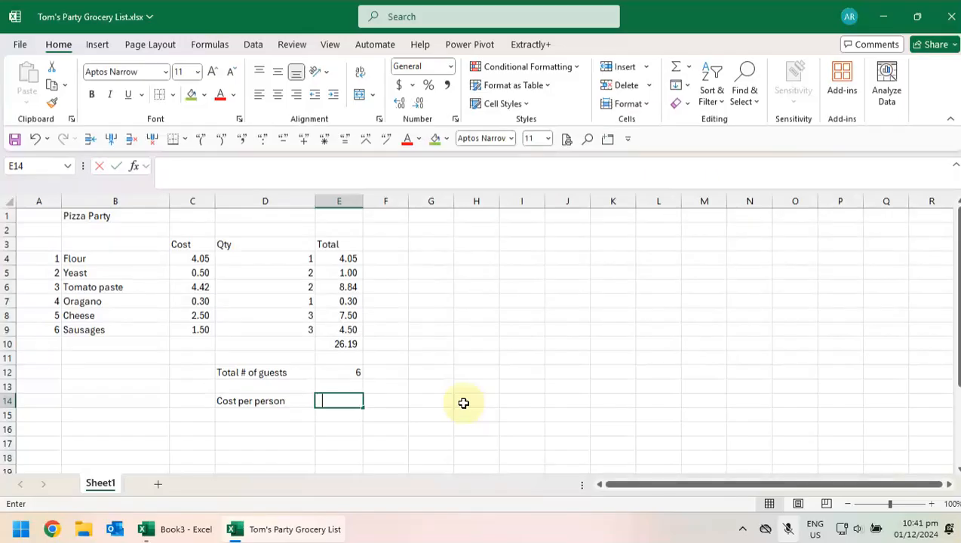
type("=")
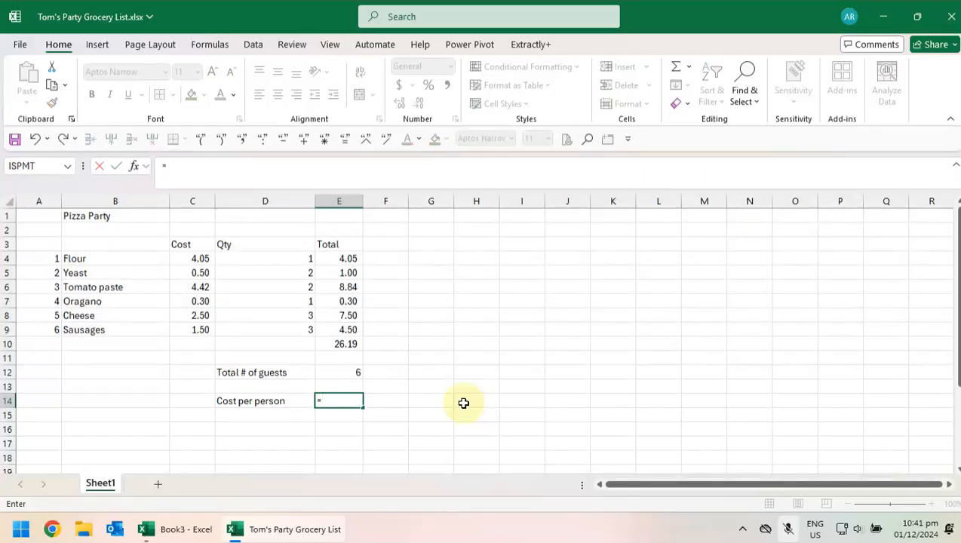
left_click(350, 344)
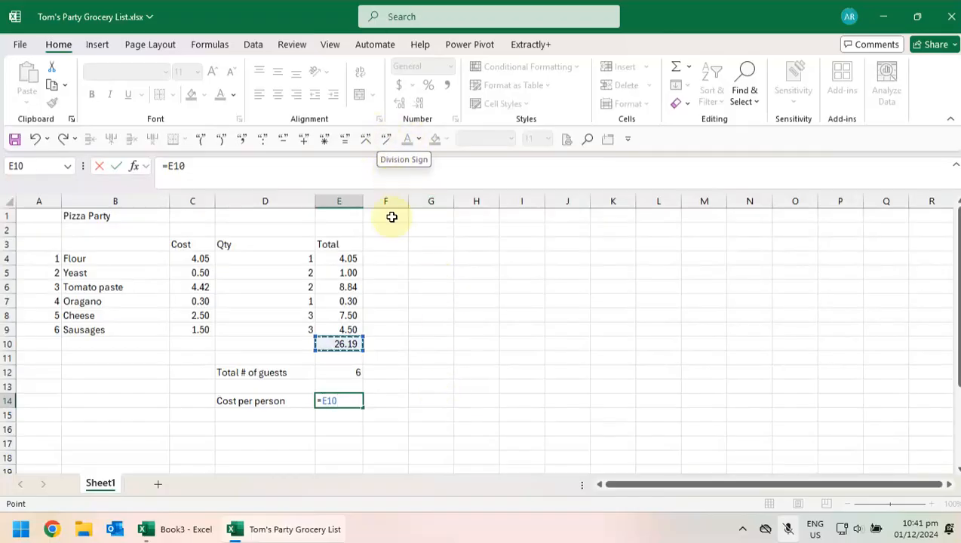
type("/")
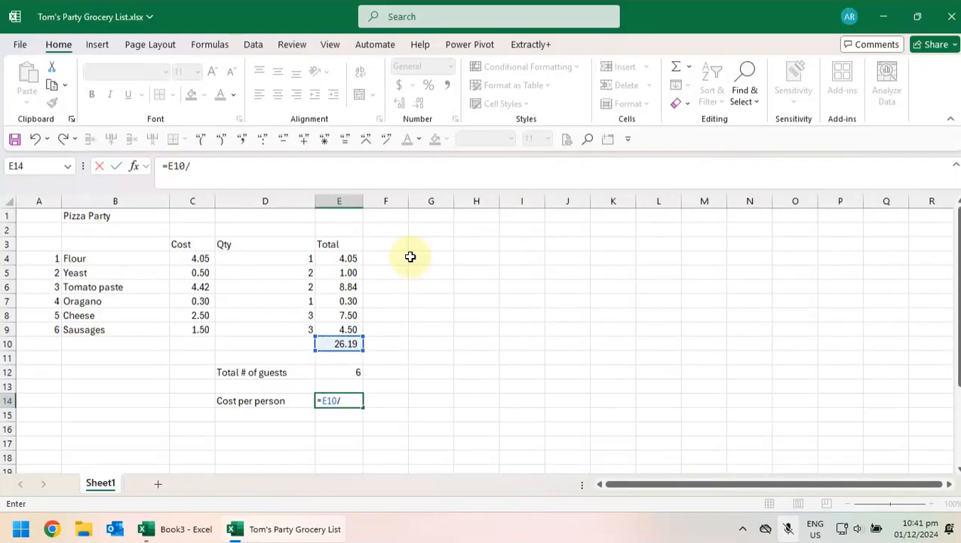
left_click(327, 370)
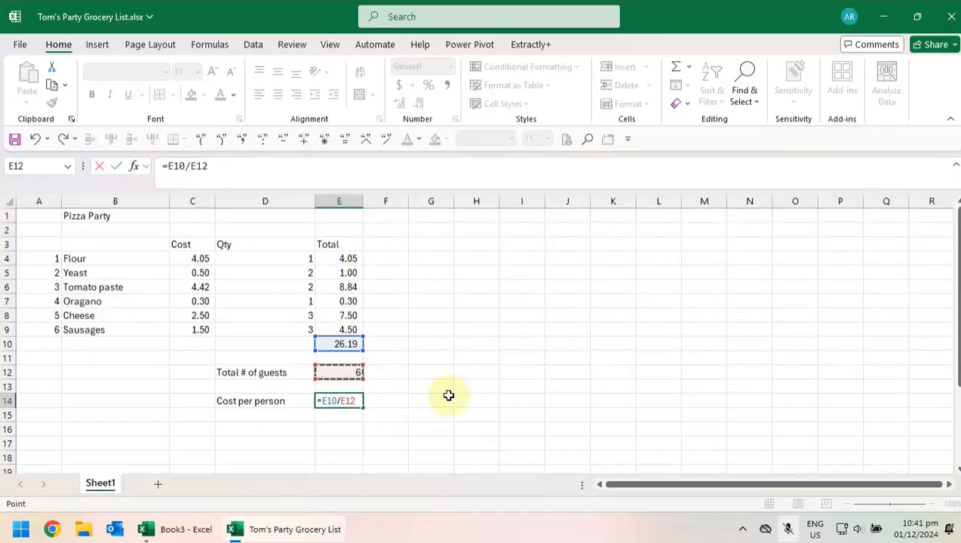
key("Return")
left_click(344, 401)
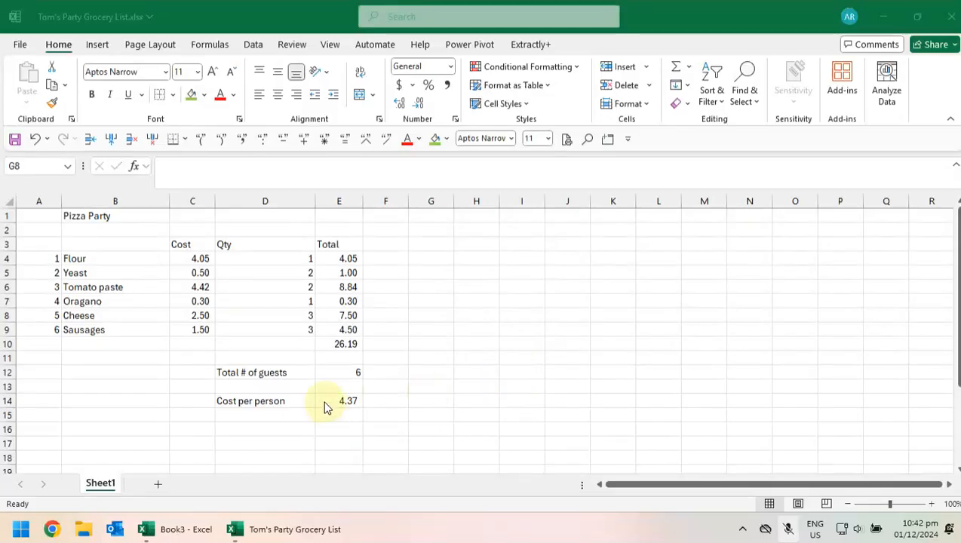
Step: Shift the guest and cost-per-person lines down two rows and enter "Discount" in D12 with 2.56 in E12
left_click_drag(256, 372, 282, 386)
left_click(282, 371)
type("Discount")
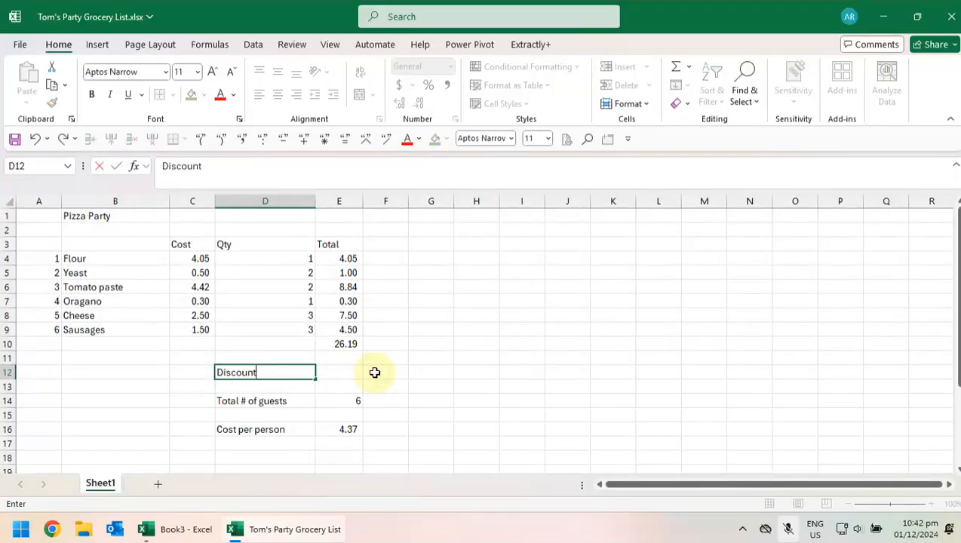
key("Tab")
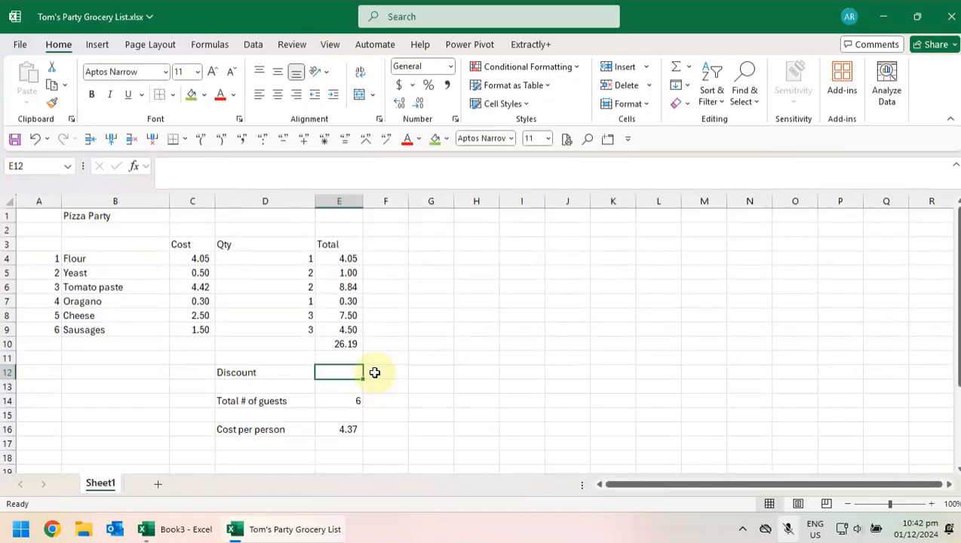
type("2.56")
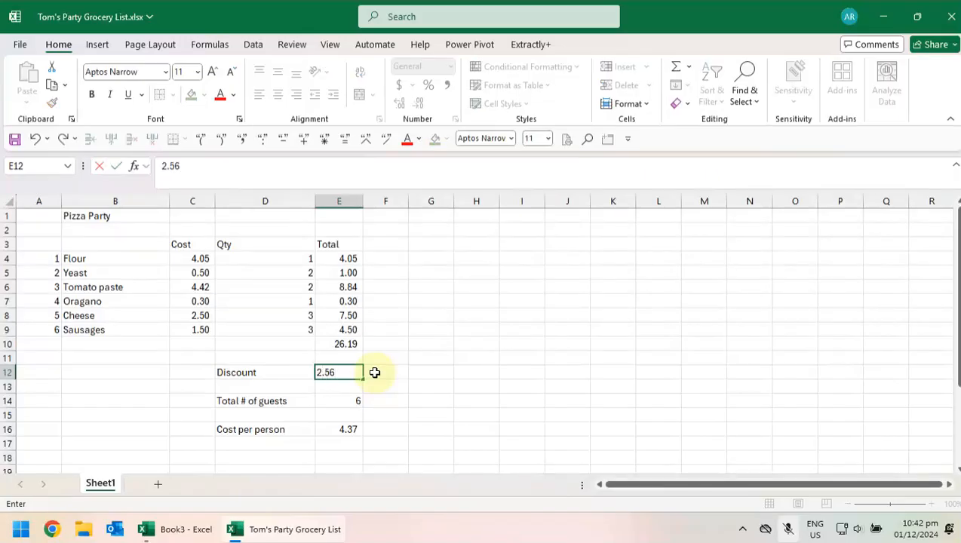
key("Return")
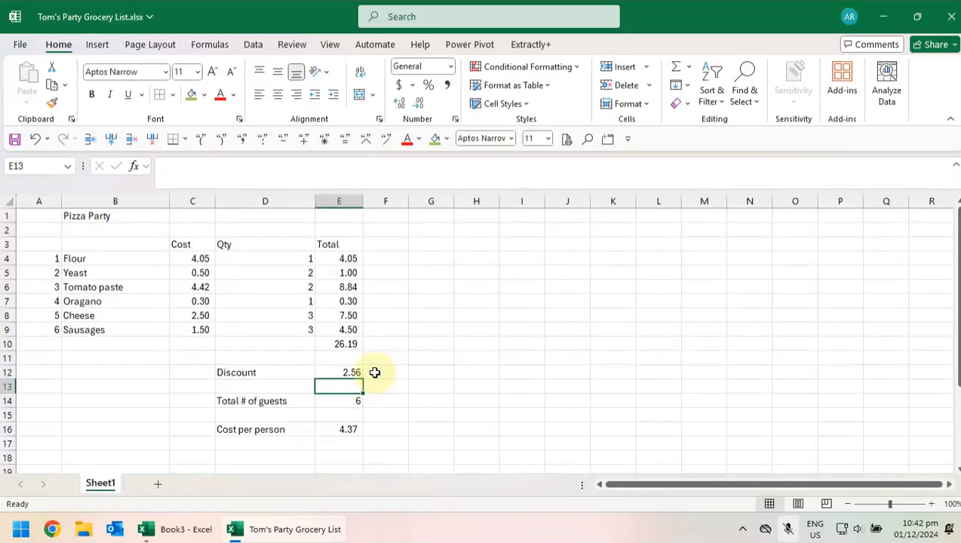
Step: Shift the guest and cost-per-person lines down two more rows and enter the label "Total cost" in D14
left_click(268, 383)
left_click_drag(264, 400, 319, 466)
left_click(269, 397)
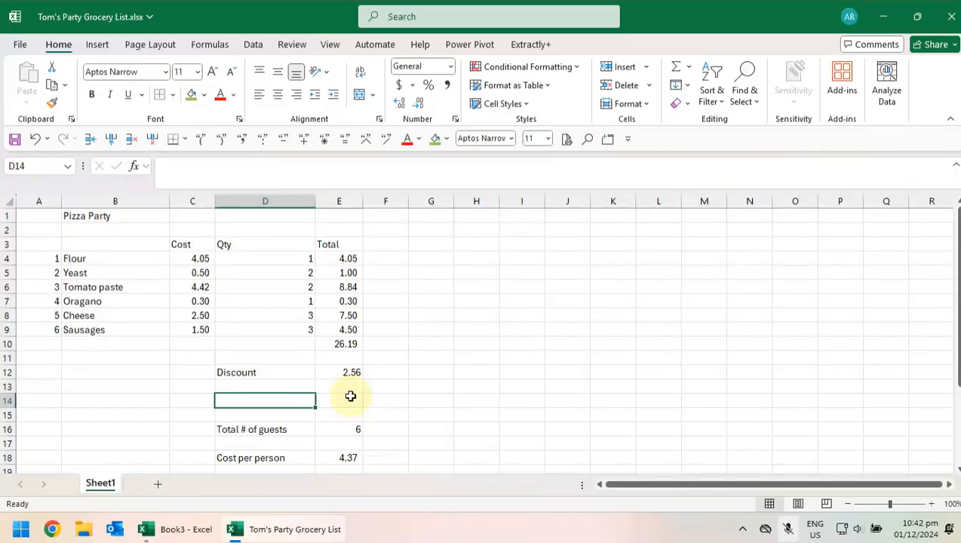
type("Total")
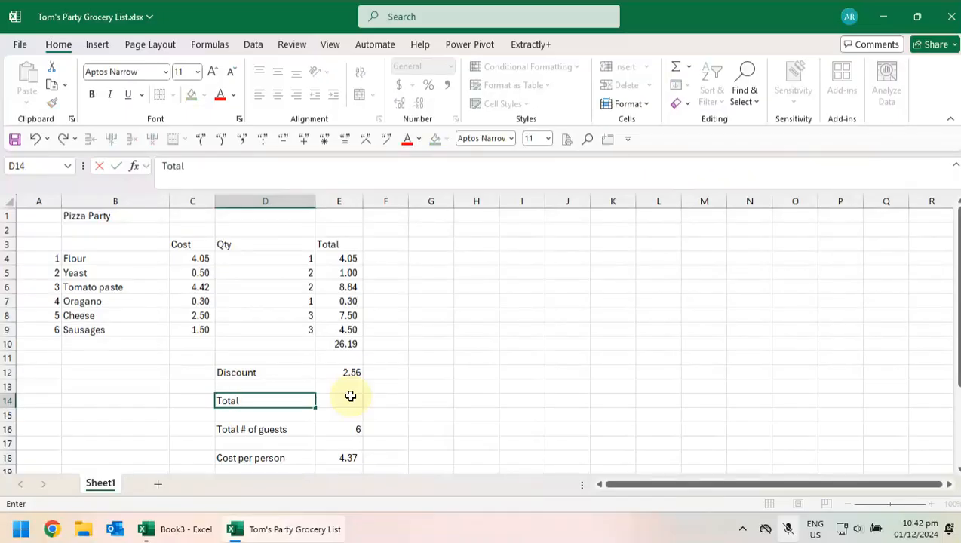
type(" cost")
key("Return")
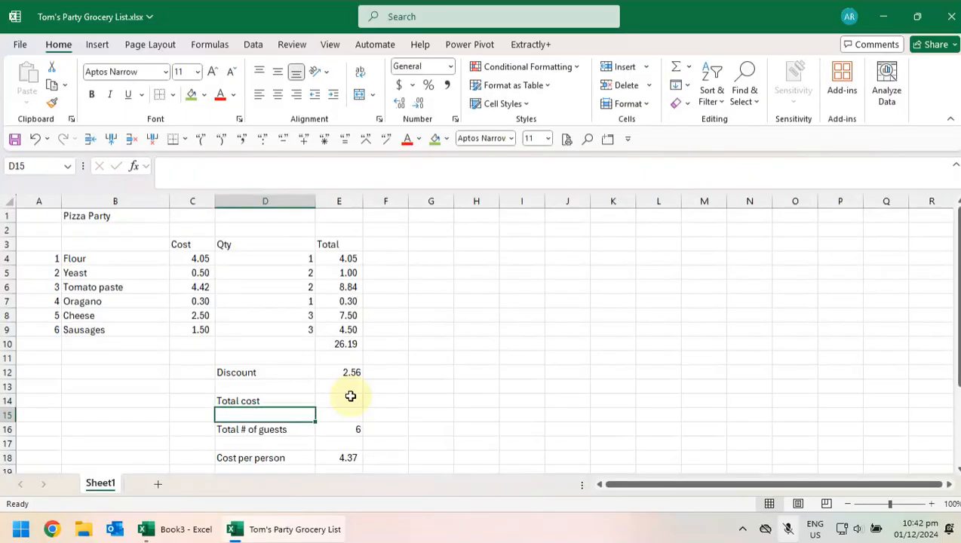
left_click(351, 398)
type("+")
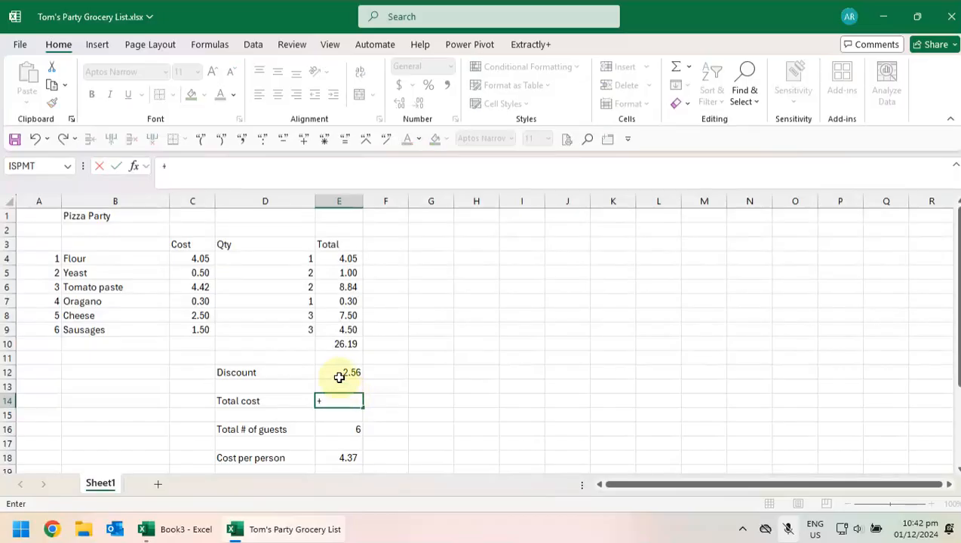
left_click(338, 344)
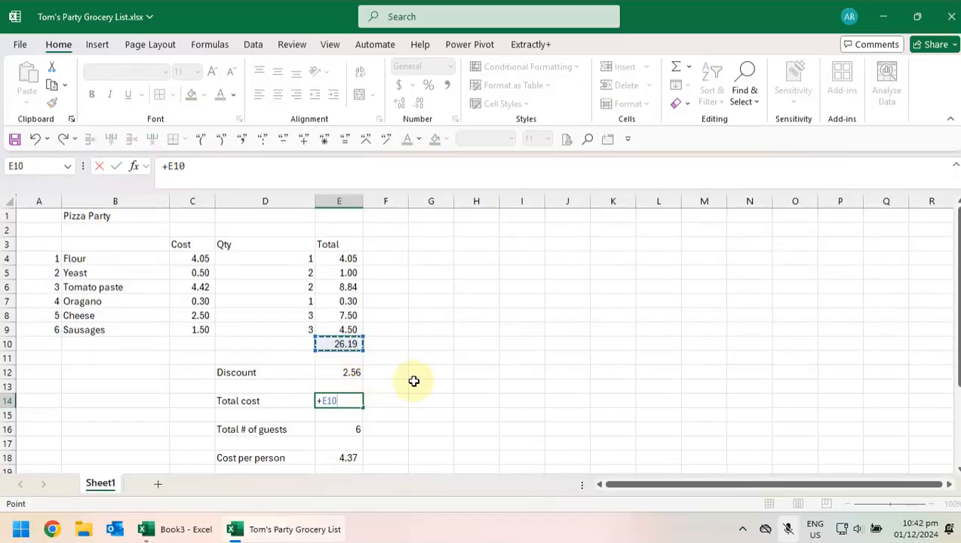
key("Escape")
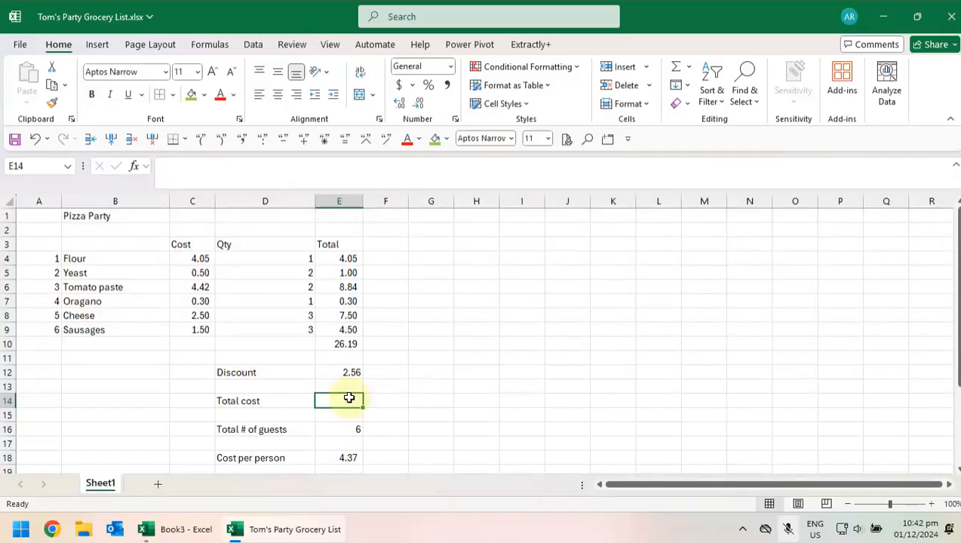
Step: Calculate the total cost after discount in E14 with the formula =E10-E12
type("=")
left_click(332, 341)
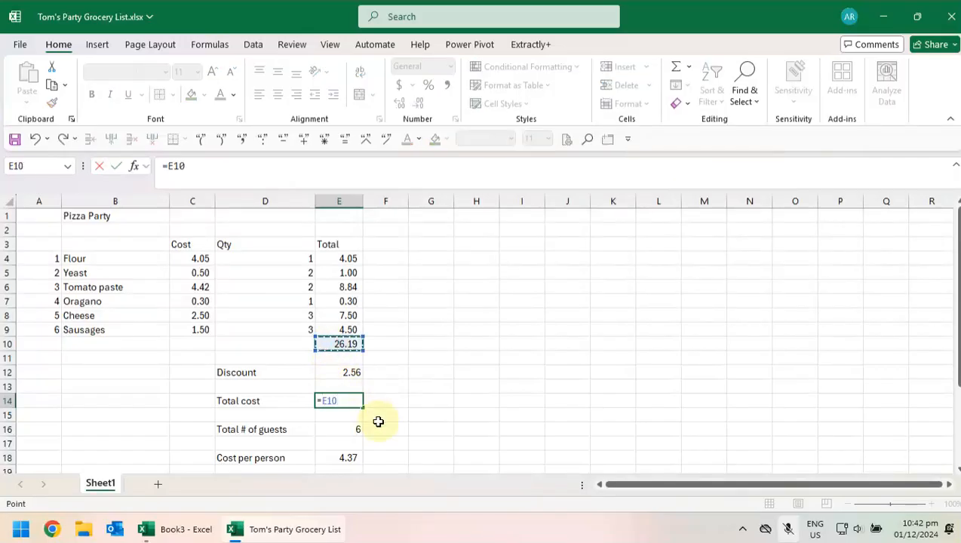
type("-")
left_click(349, 375)
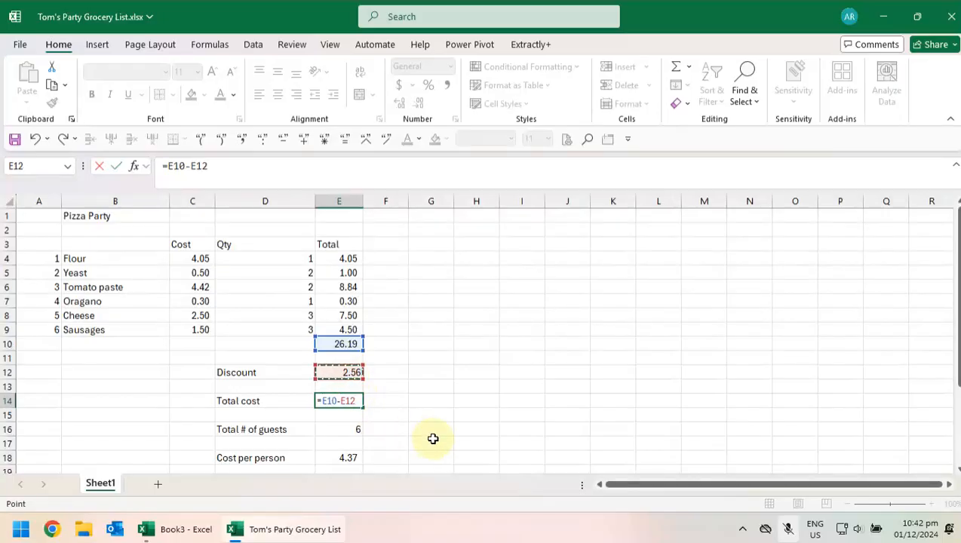
key("Return")
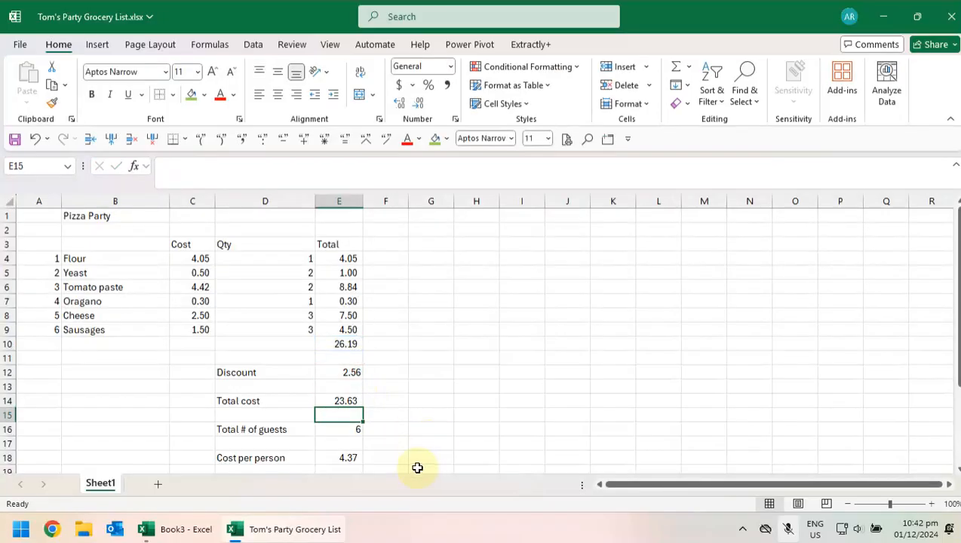
Step: Change the cost-per-person formula in E18 to =E14/E16 so it divides the discounted total cost
scroll(411, 459, "down", 1)
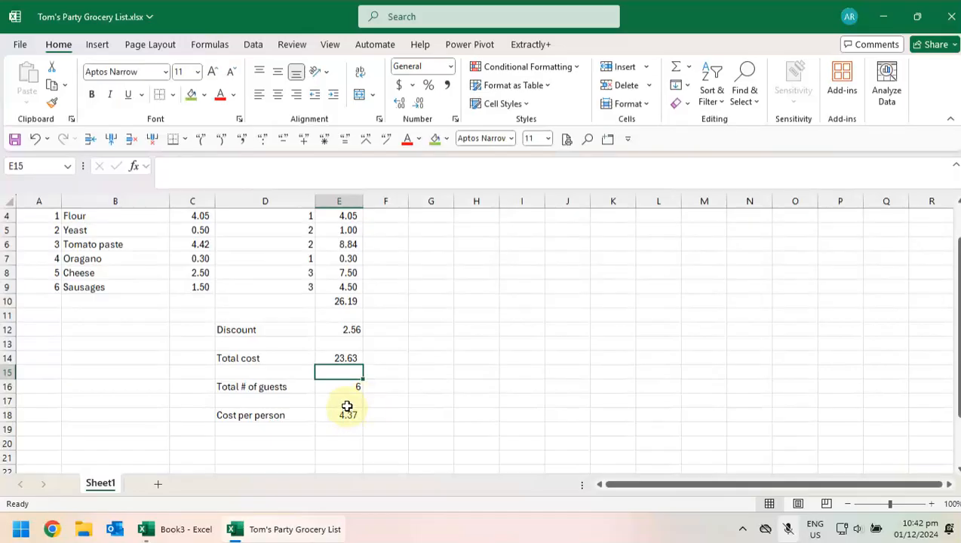
left_click(269, 412)
left_click(337, 413)
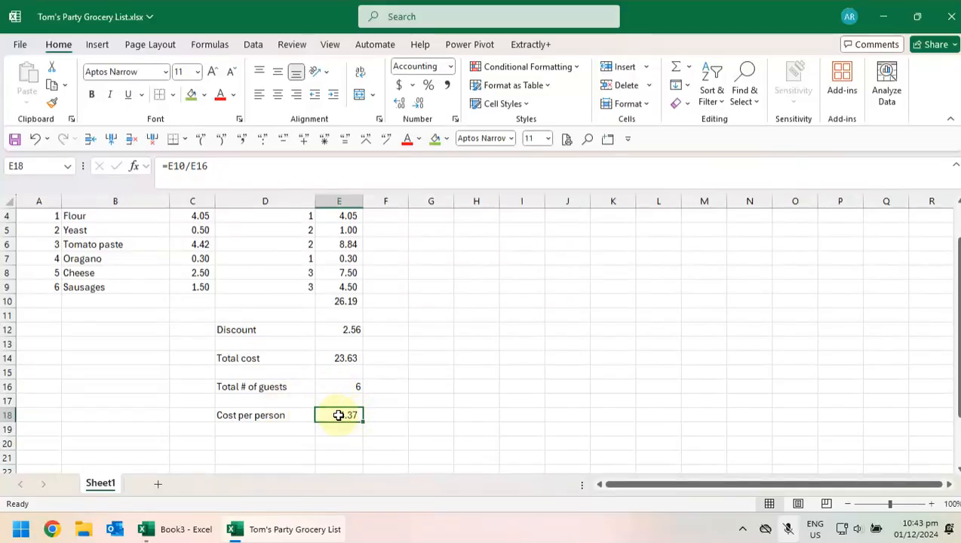
left_click(217, 165)
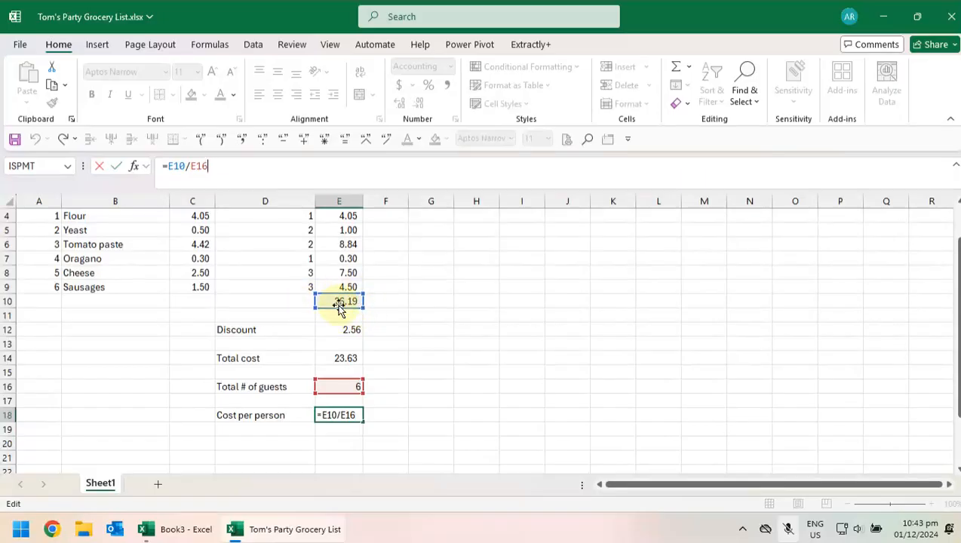
left_click(337, 344)
left_click(341, 358)
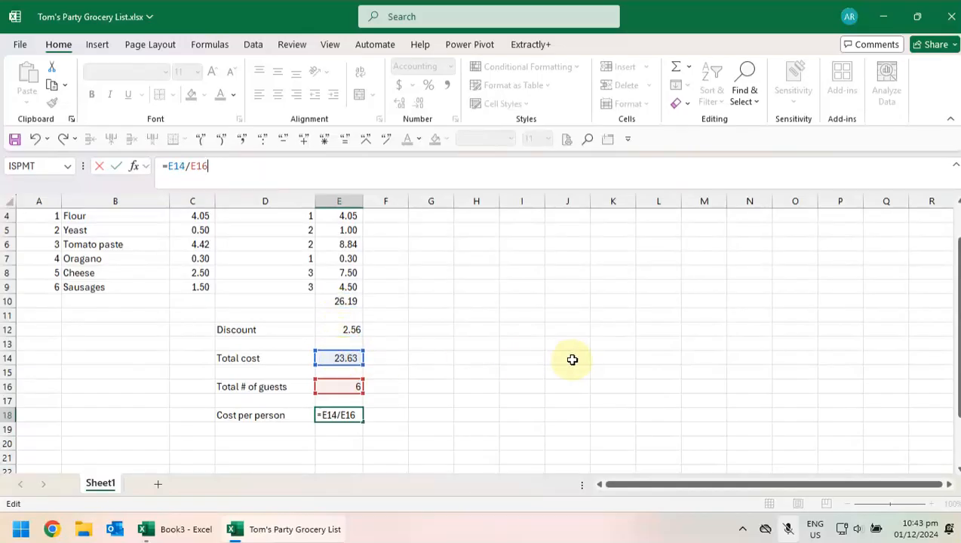
key("Return")
left_click(349, 414)
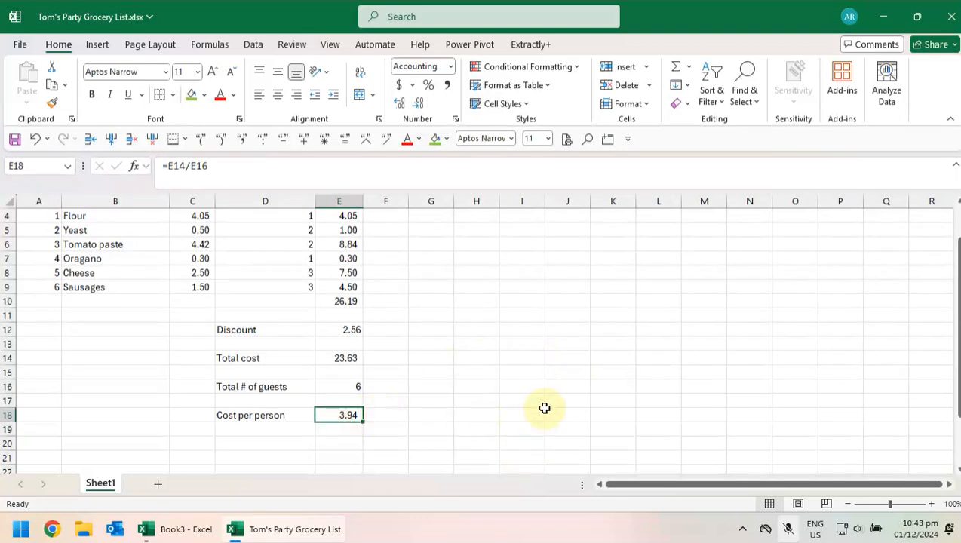
Step: Narrow column D so the Qty values sit close to the Cost and Total columns
scroll(545, 408, "up", 1)
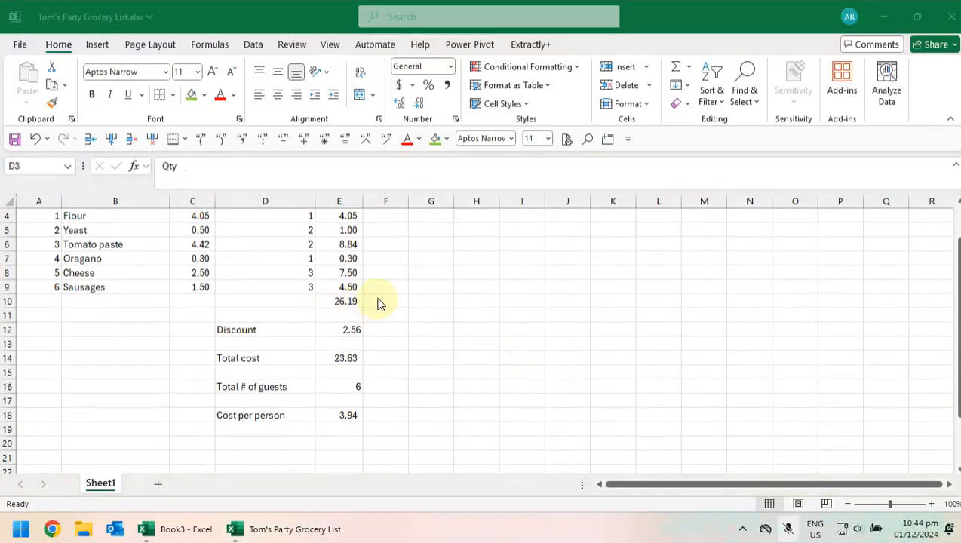
scroll(379, 303, "up", 1)
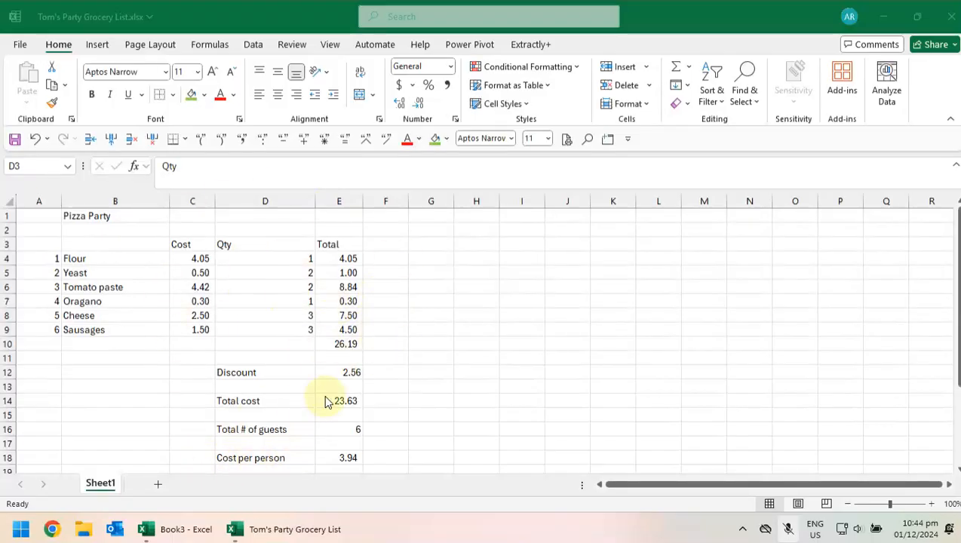
left_click(250, 275)
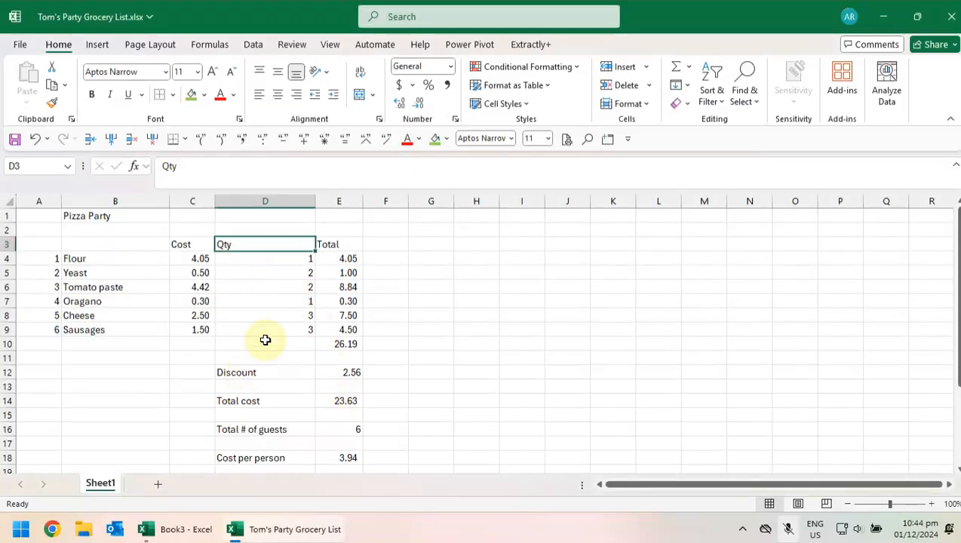
left_click_drag(317, 203, 258, 212)
Step: Right-align the summary labels in D12:D18, from Discount to Cost per person
left_click_drag(234, 372, 232, 459)
scroll(264, 270, "down", 1)
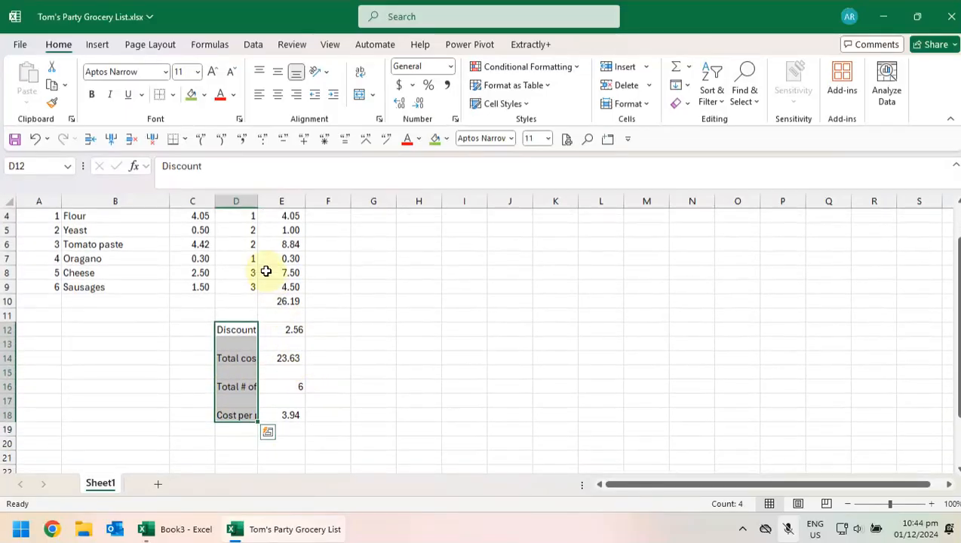
scroll(264, 272, "up", 1)
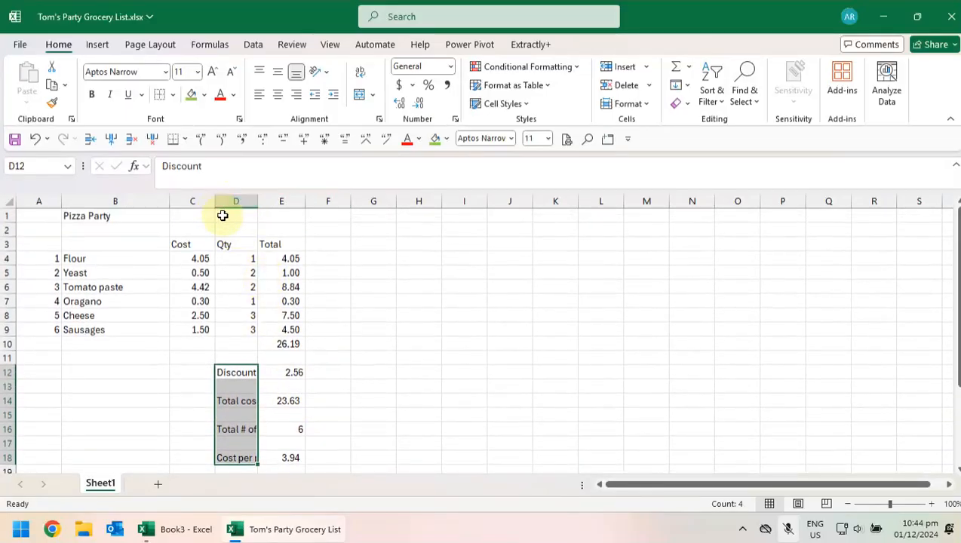
scroll(299, 383, "down", 1)
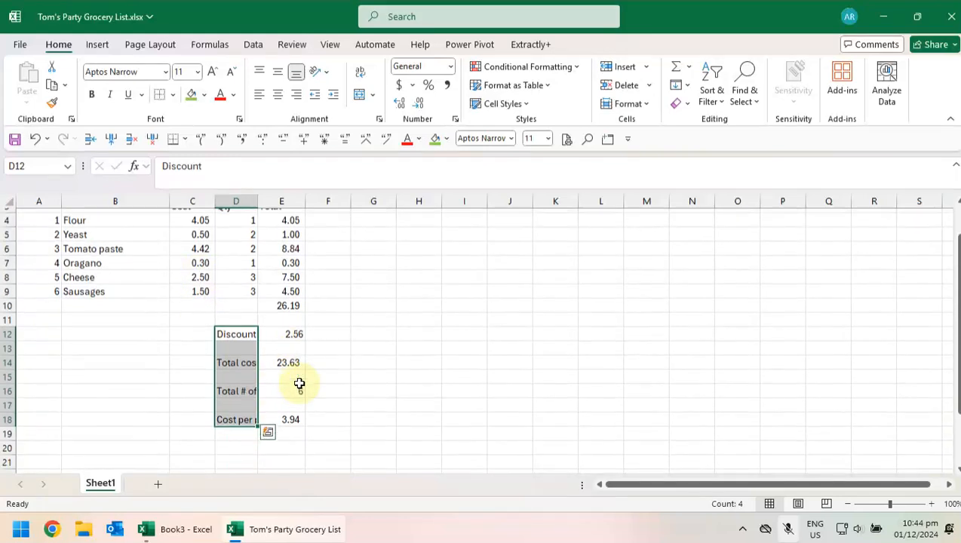
left_click_drag(236, 329, 236, 417)
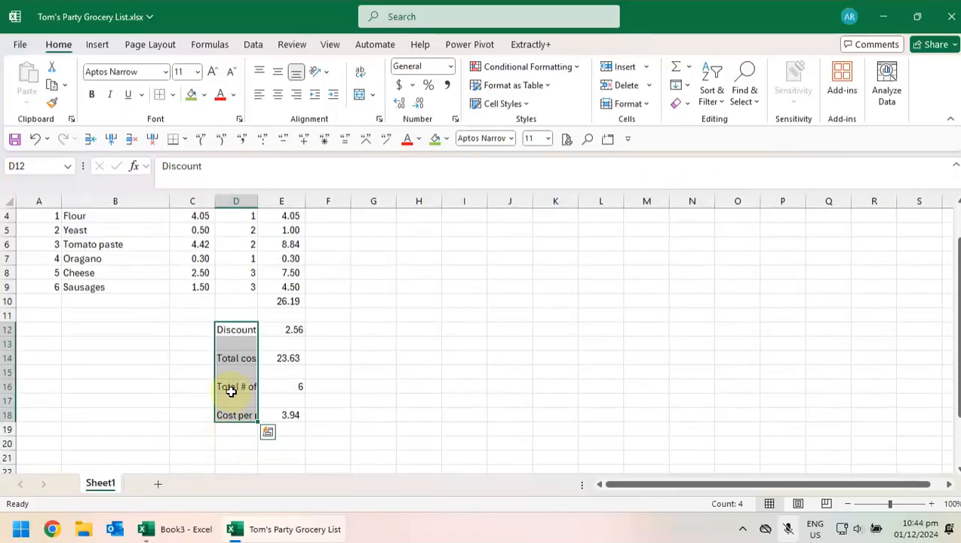
left_click(298, 98)
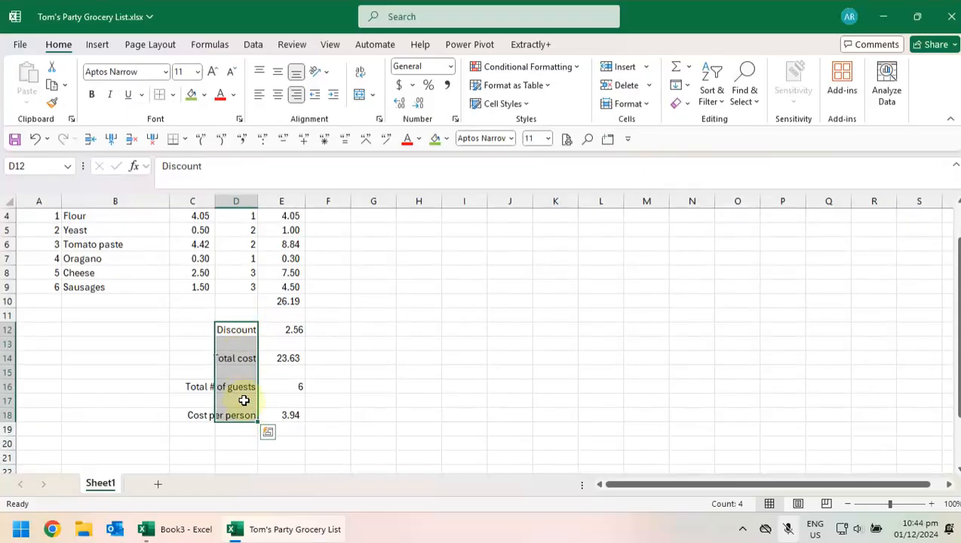
Step: Right-align the Cost, Qty and Total headings in C3:E3
scroll(337, 359, "up", 1)
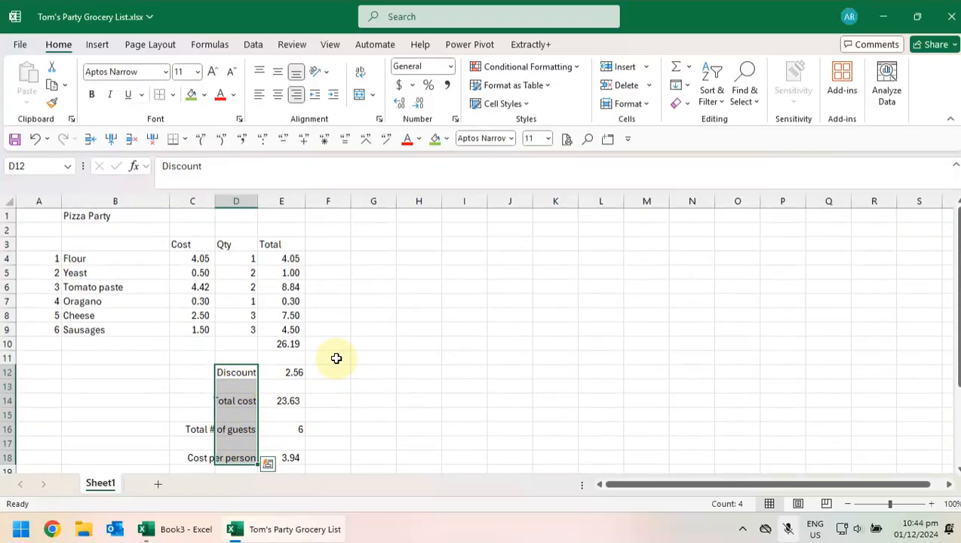
left_click(183, 244)
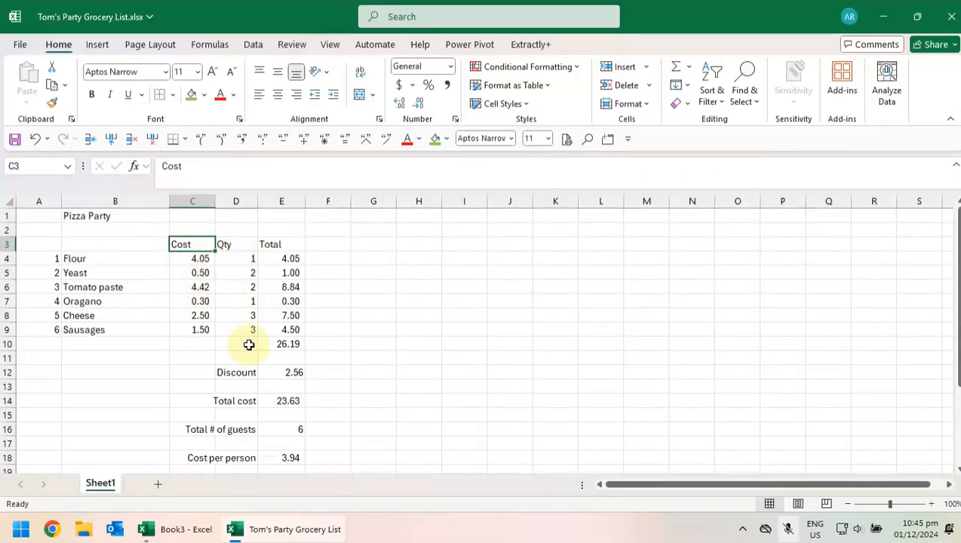
left_click_drag(189, 244, 274, 244)
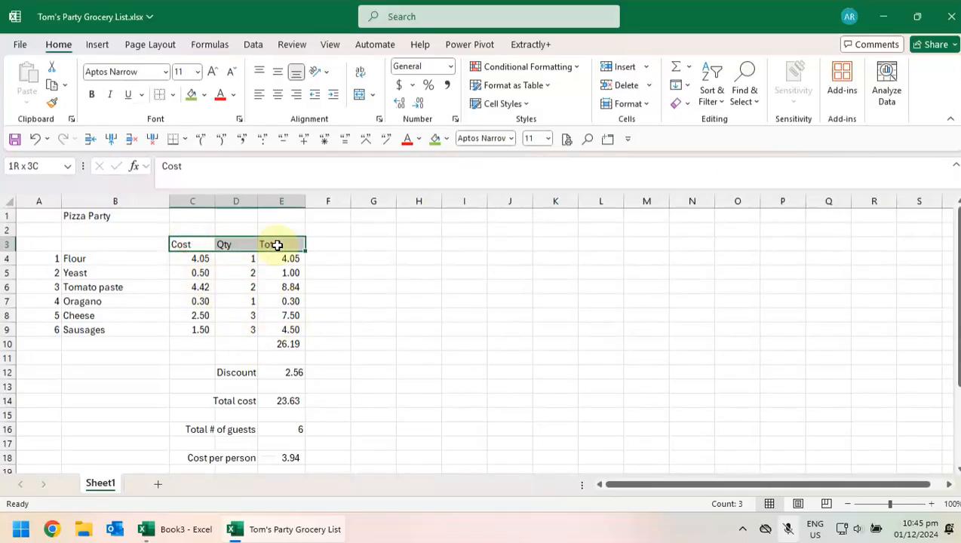
left_click(295, 96)
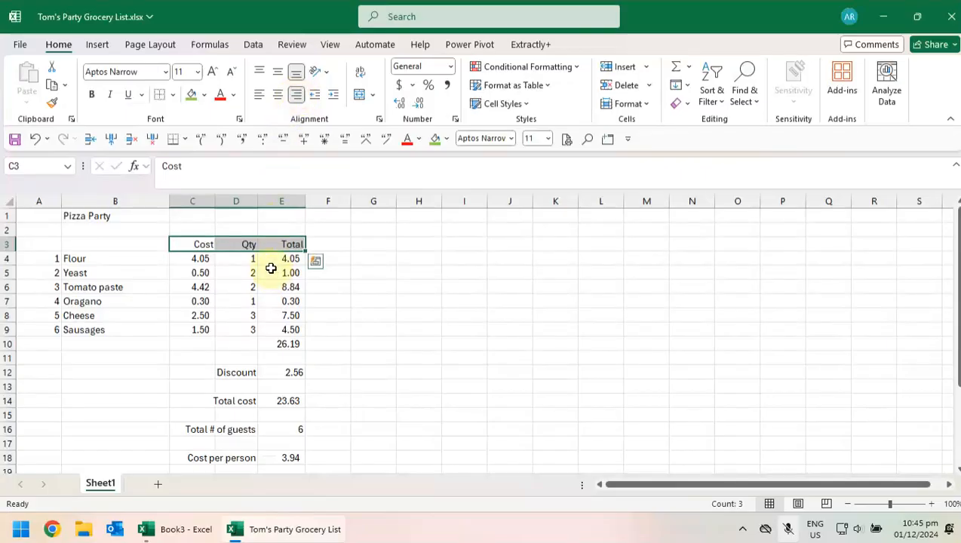
left_click(337, 331)
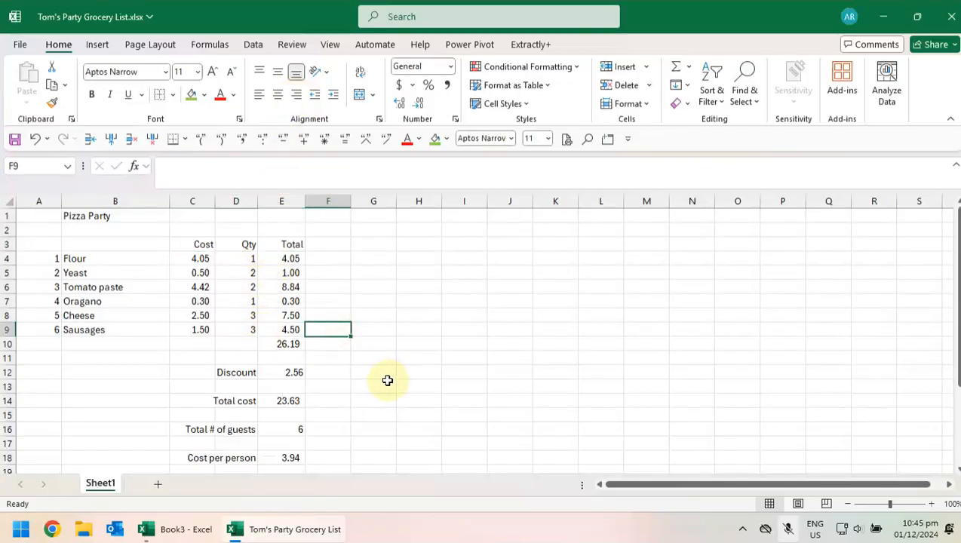
Step: Add a top border to the sum of the item totals in E10
scroll(380, 392, "down", 1)
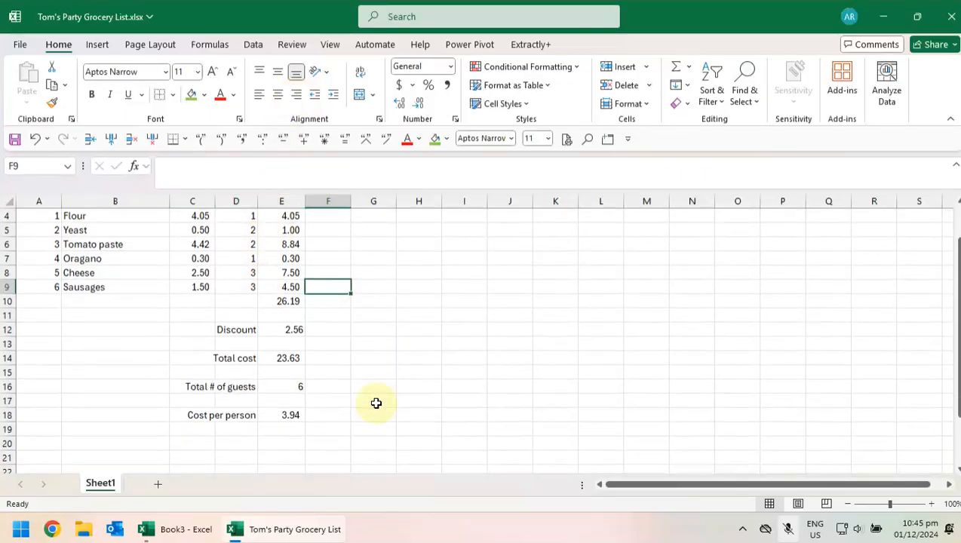
left_click(295, 302)
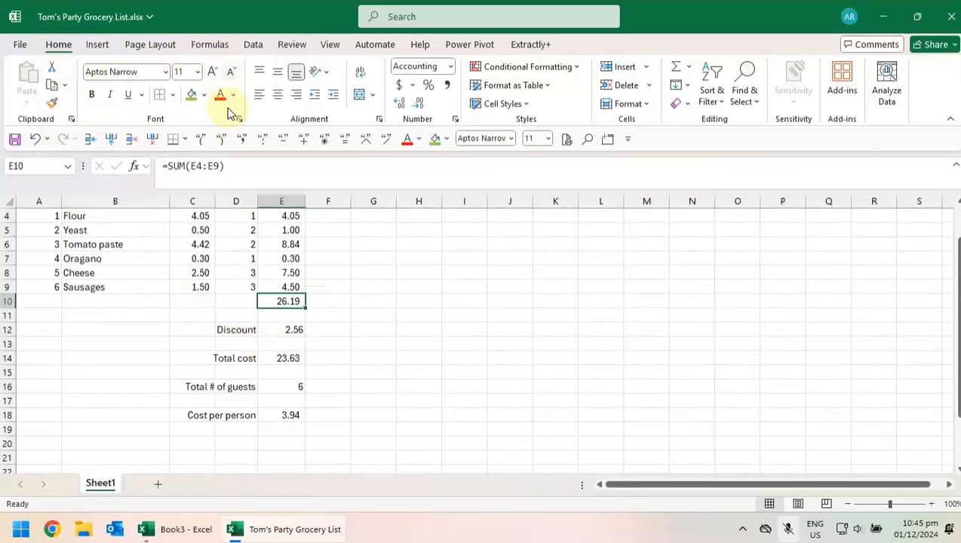
left_click(174, 94)
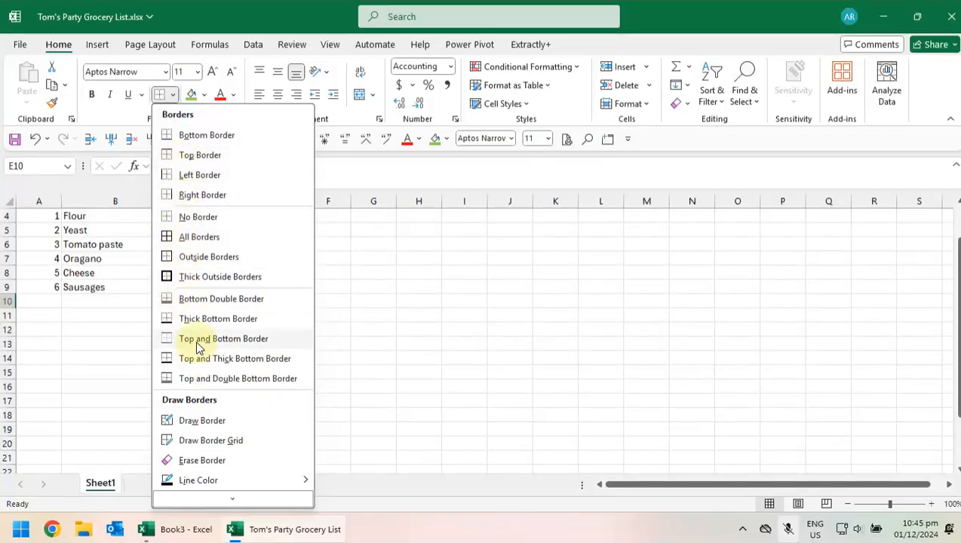
left_click(175, 95)
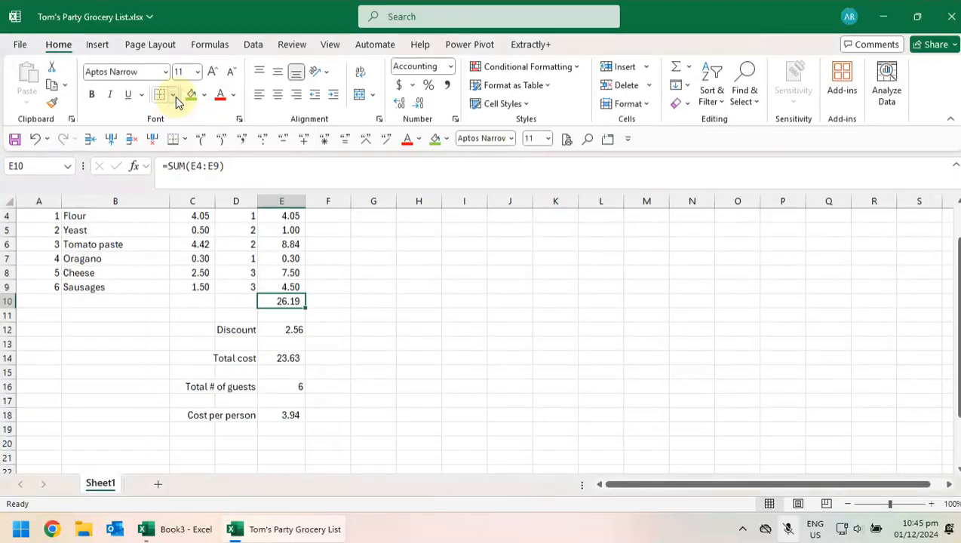
left_click(173, 95)
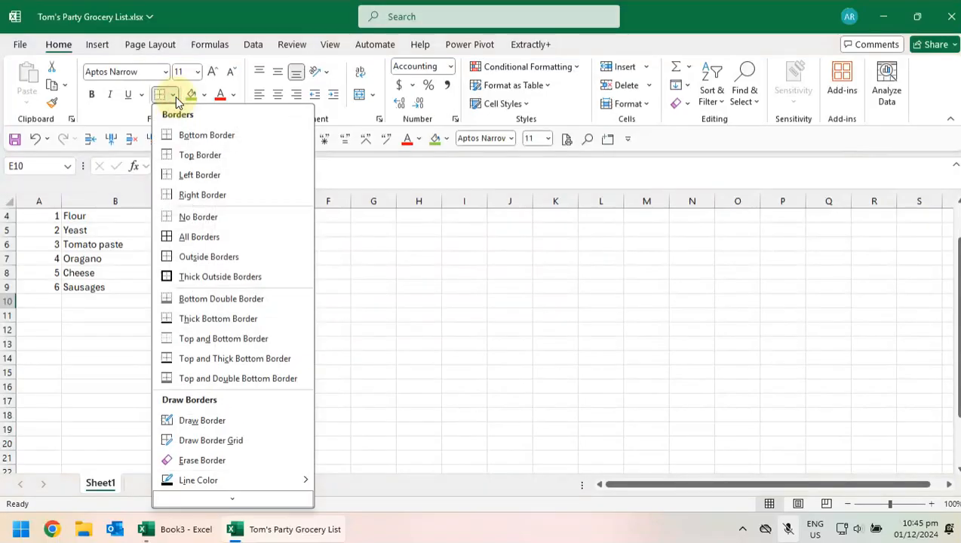
left_click(181, 155)
left_click(326, 315)
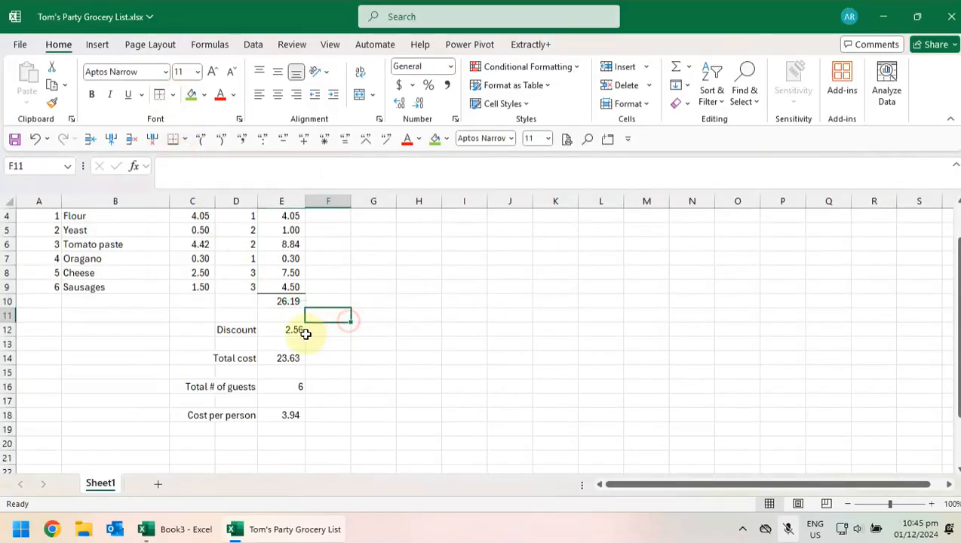
left_click(380, 314)
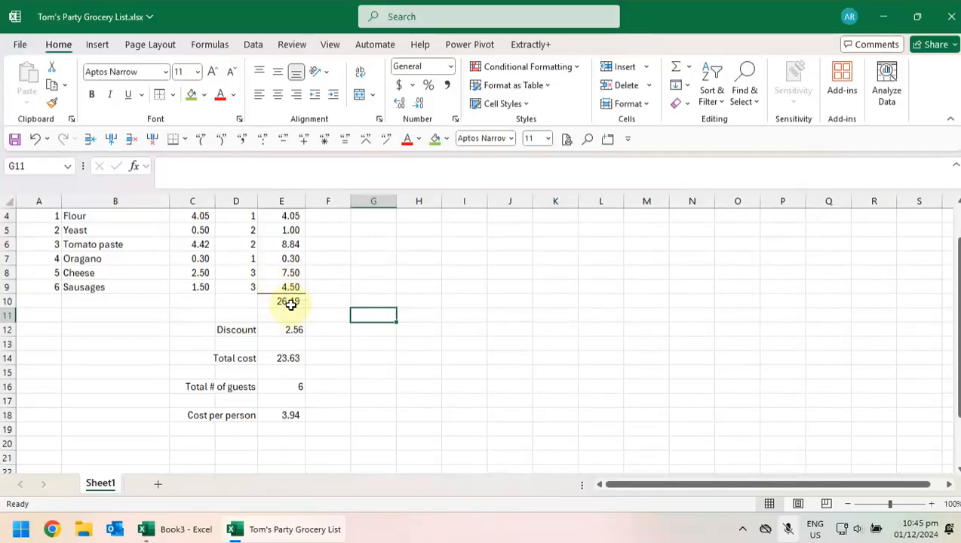
Step: Apply the same top border to the total cost amount in E14
left_click(293, 355)
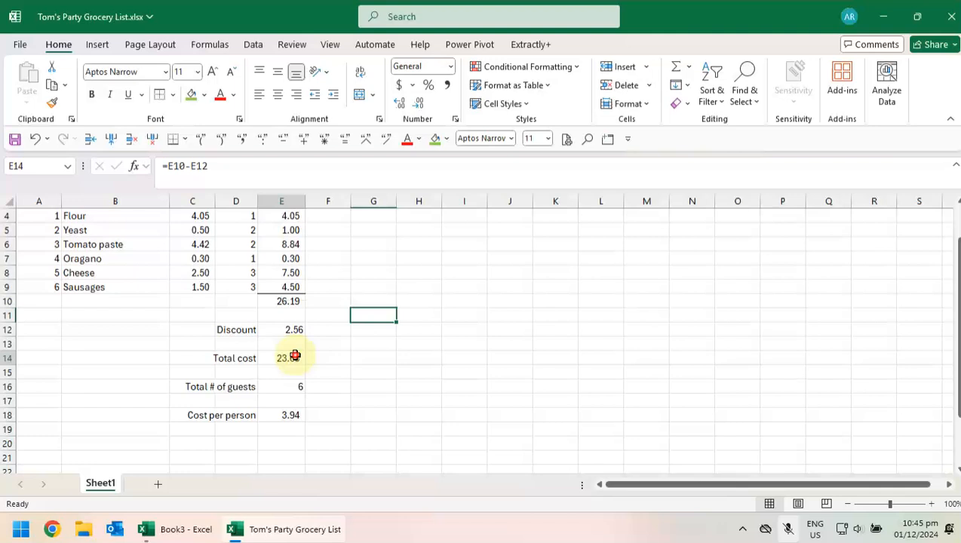
left_click(160, 95)
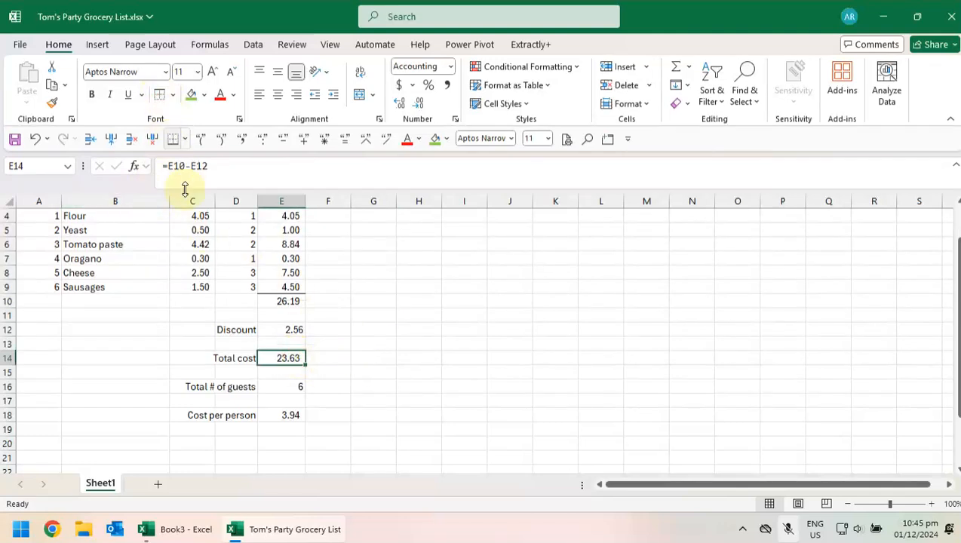
left_click(326, 304)
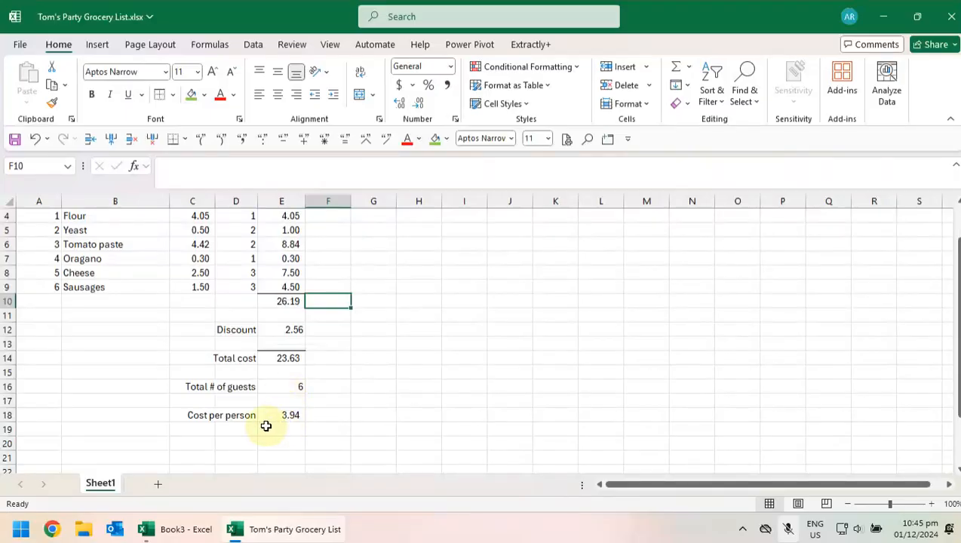
Step: Apply a top and bottom border to the cost-per-person amount in E18
left_click(294, 414)
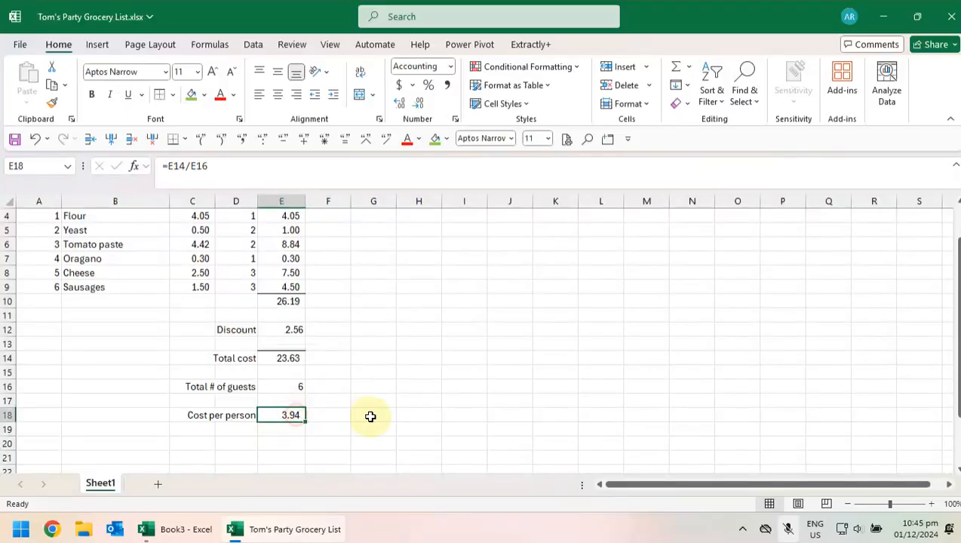
left_click(172, 97)
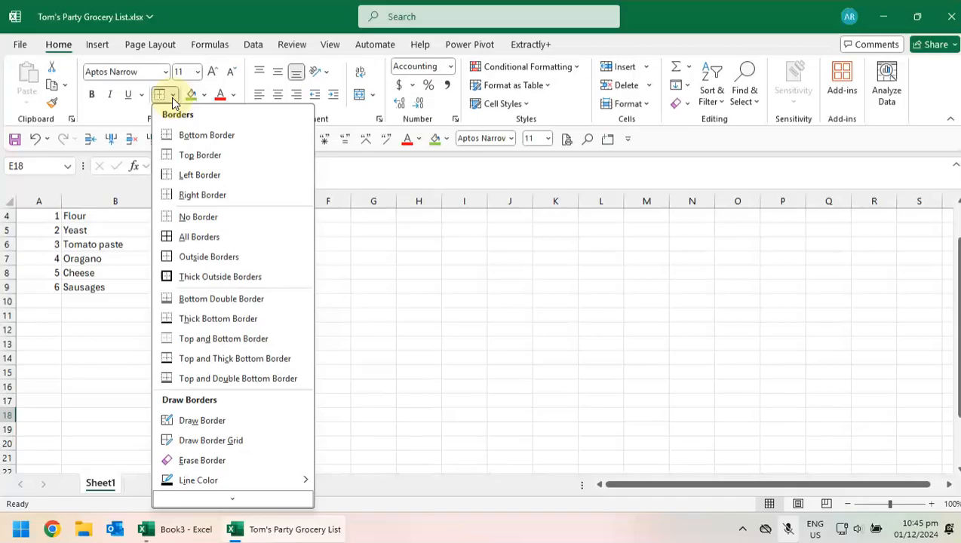
left_click(209, 340)
left_click(391, 343)
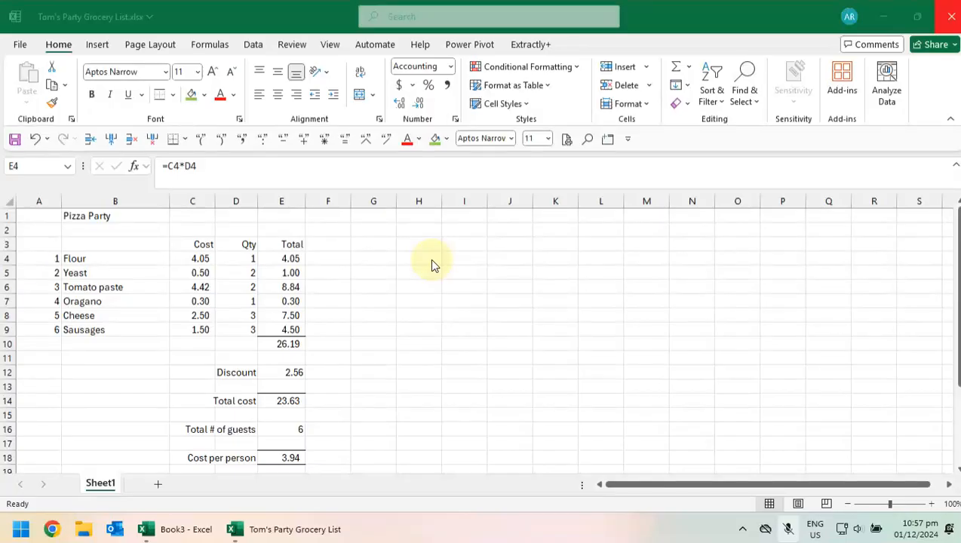
left_click(308, 282)
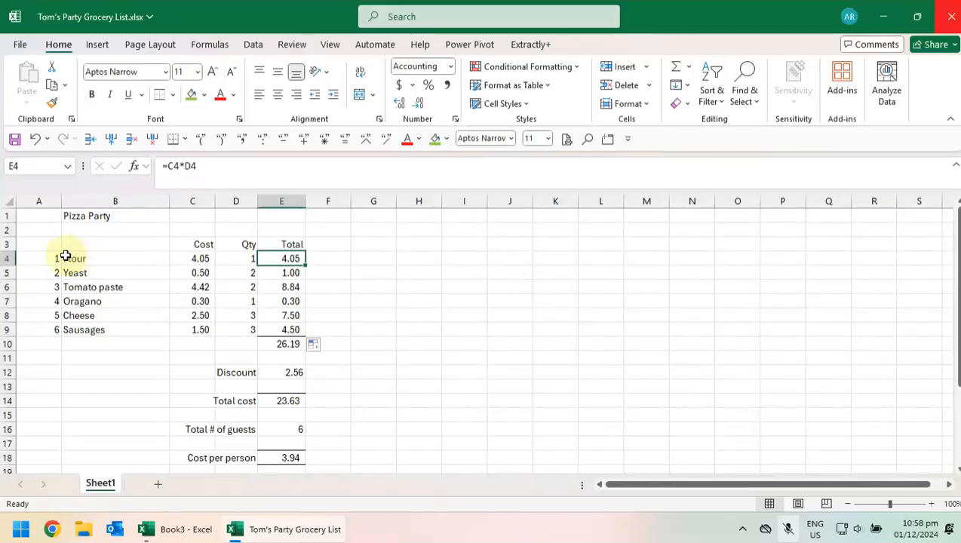
Step: Copy the Flour total formula from E4 down to E5 and examine which cells the E4 formula multiplies
left_click_drag(308, 266, 306, 274)
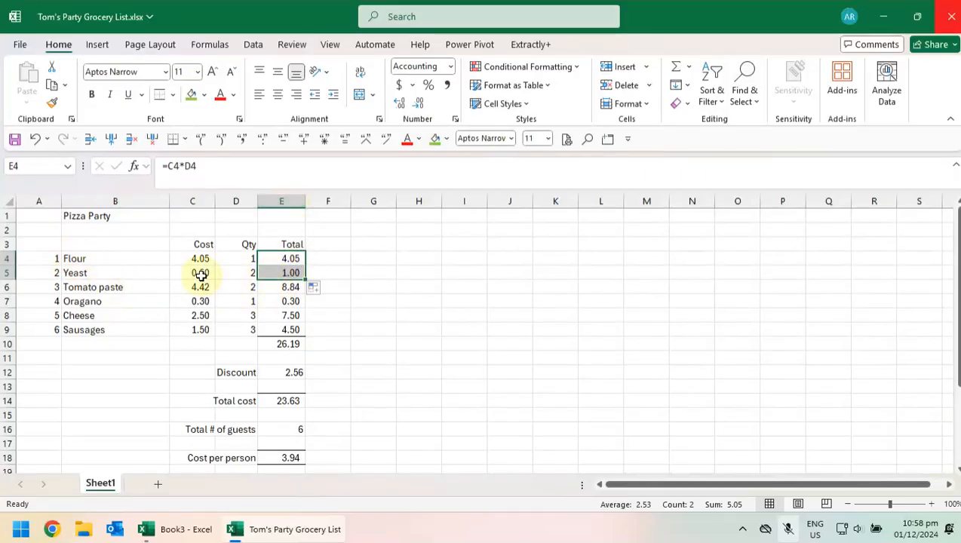
left_click(278, 278)
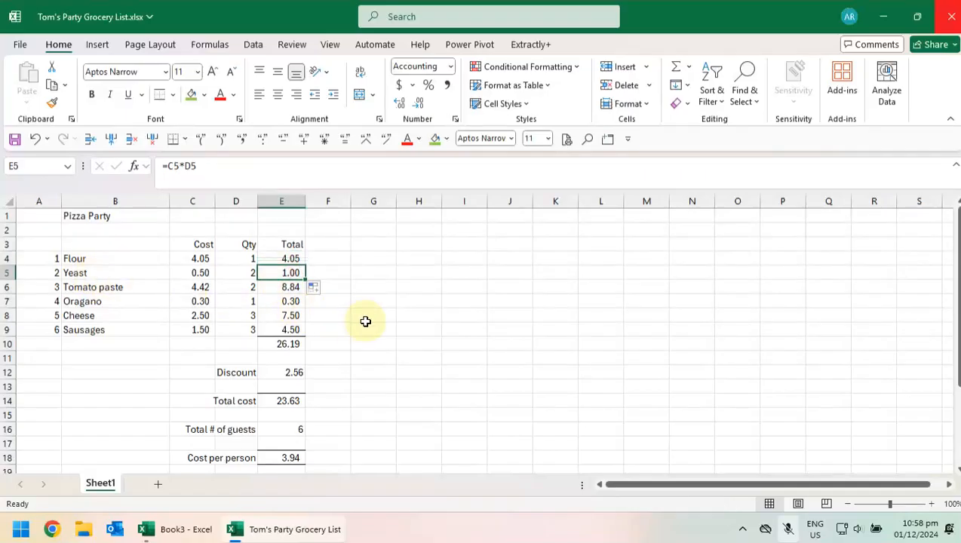
left_click(289, 257)
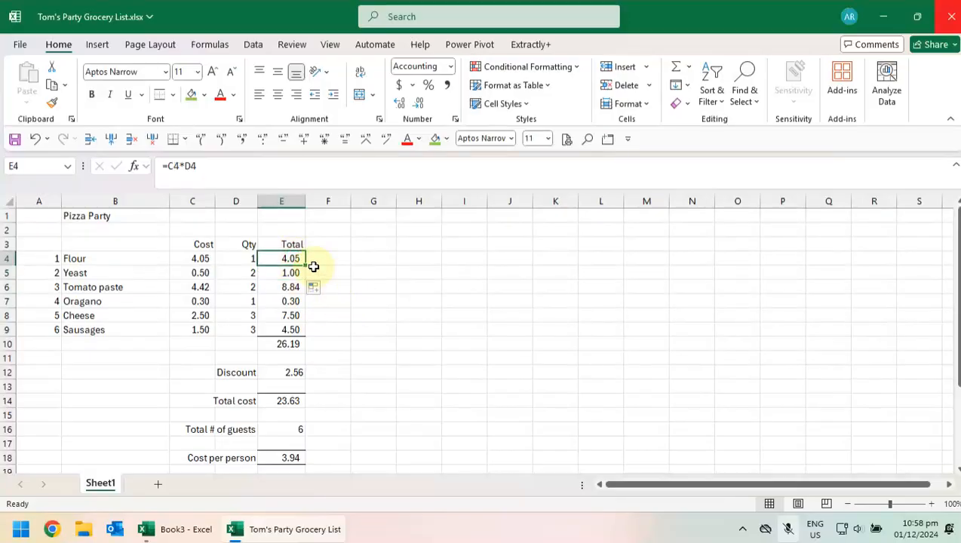
left_click(262, 176)
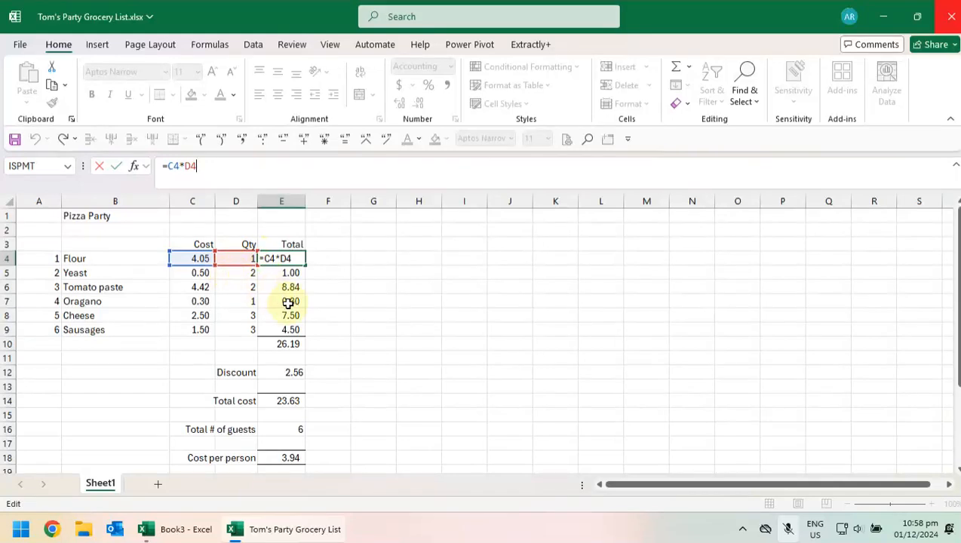
key("Return")
Step: Refill the Flour total formula from E4 into E5 and examine the cells referenced by the Yeast total
left_click(299, 260)
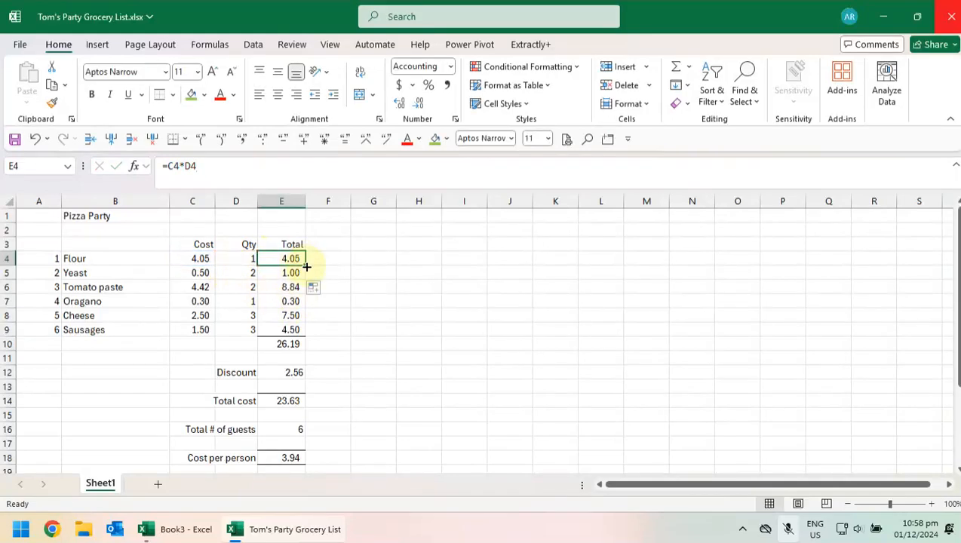
left_click_drag(306, 267, 308, 281)
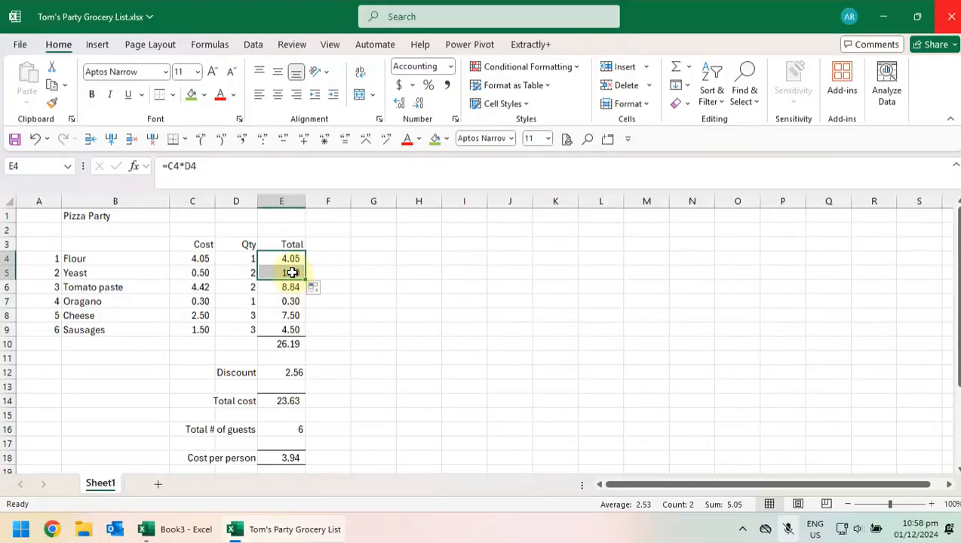
left_click(293, 273)
left_click(255, 166)
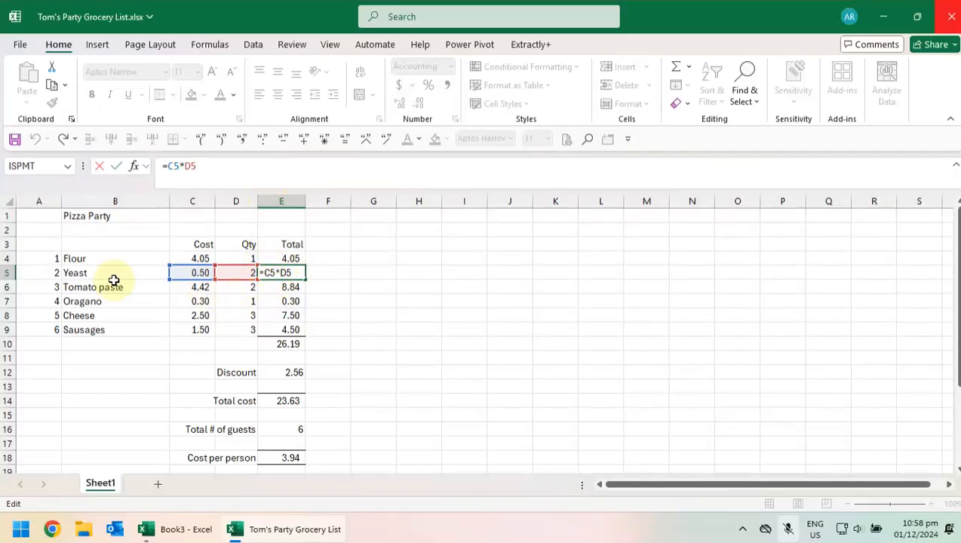
key("ctrl+Return")
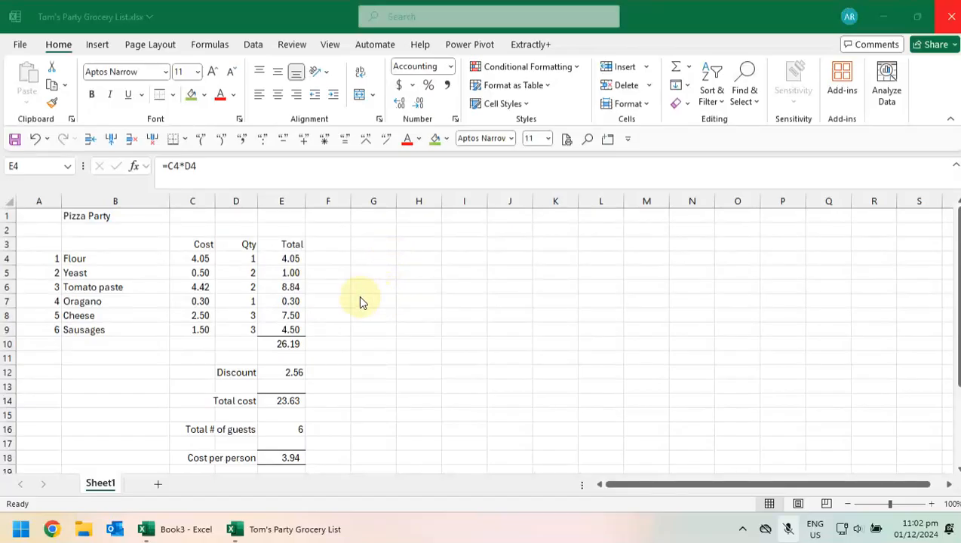
left_click(322, 304)
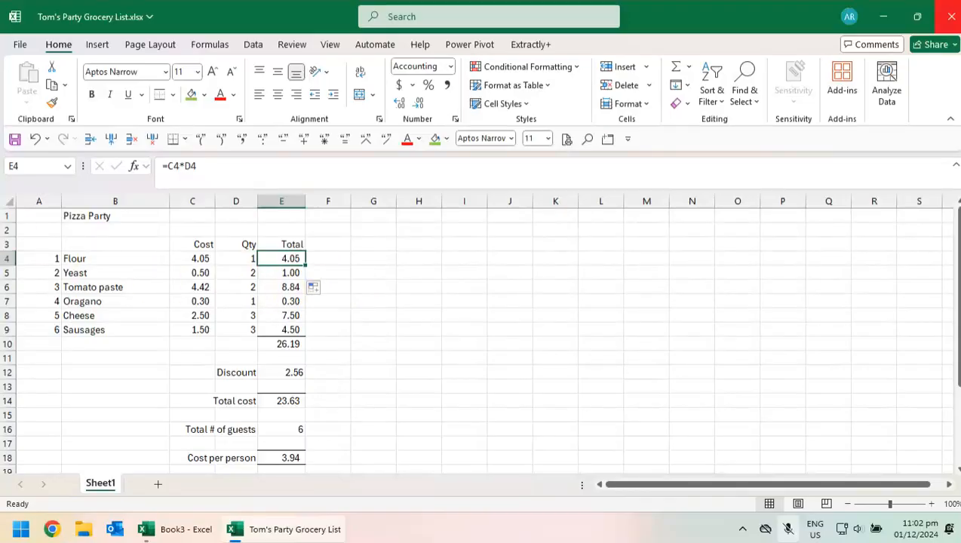
left_click(951, 17)
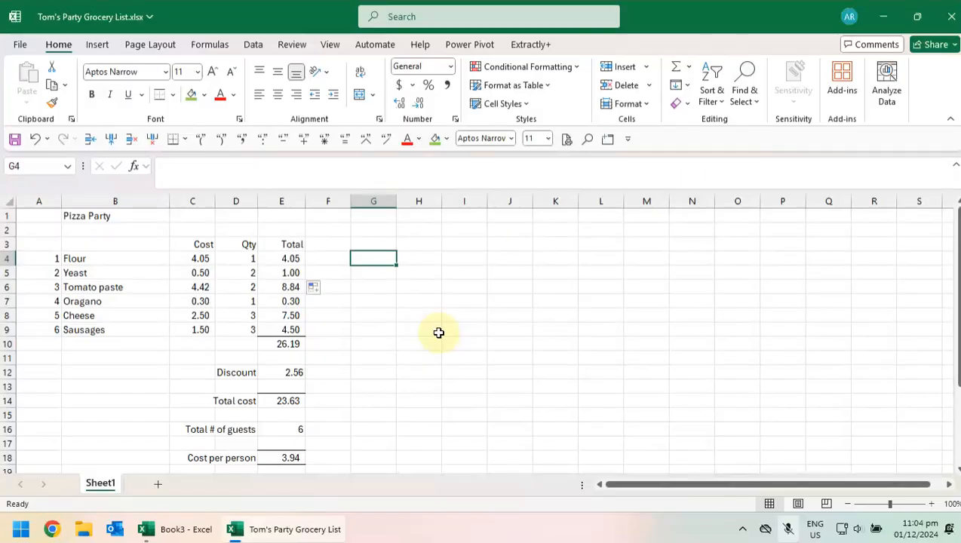
Step: Enter the formula =E4/E16 in G4 to divide the Flour total by the number of guests
type("=")
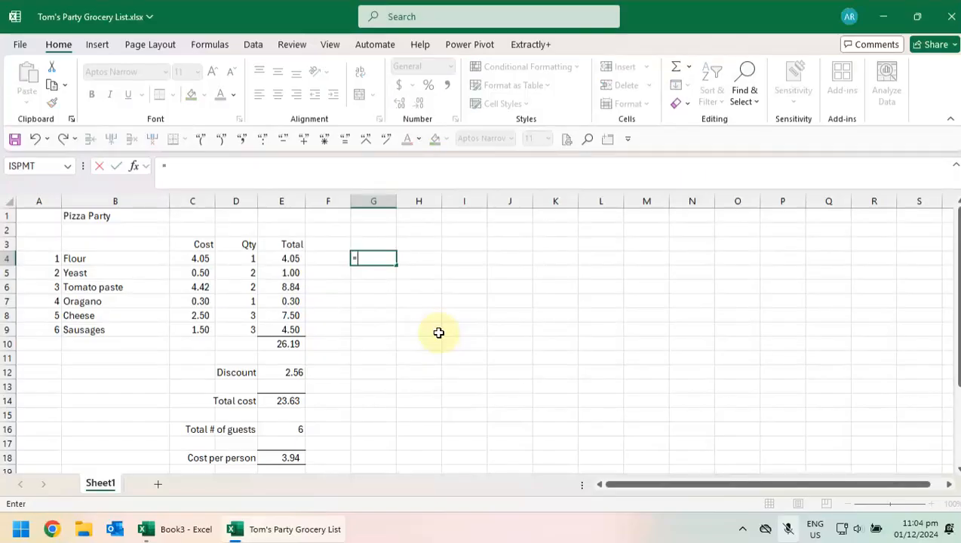
left_click(278, 258)
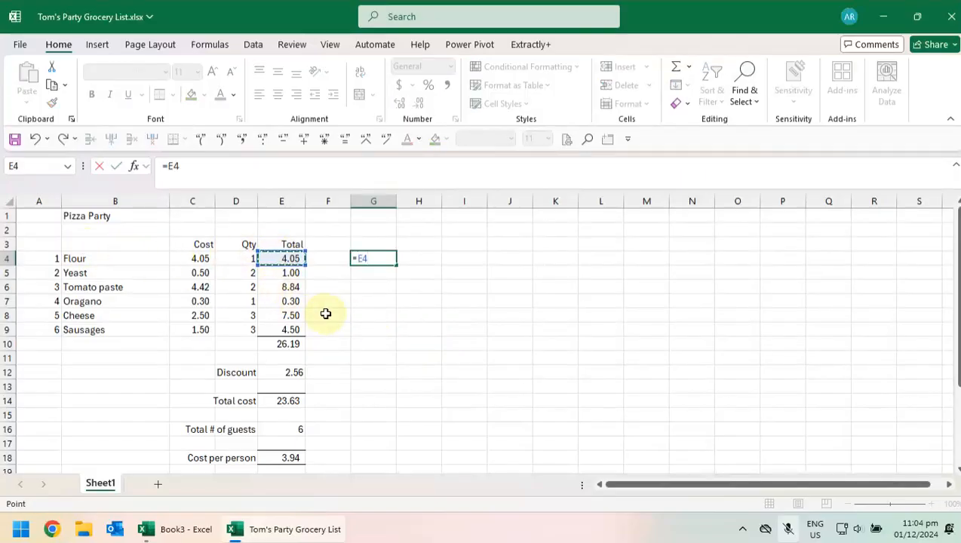
type("/")
left_click(294, 429)
key("Return")
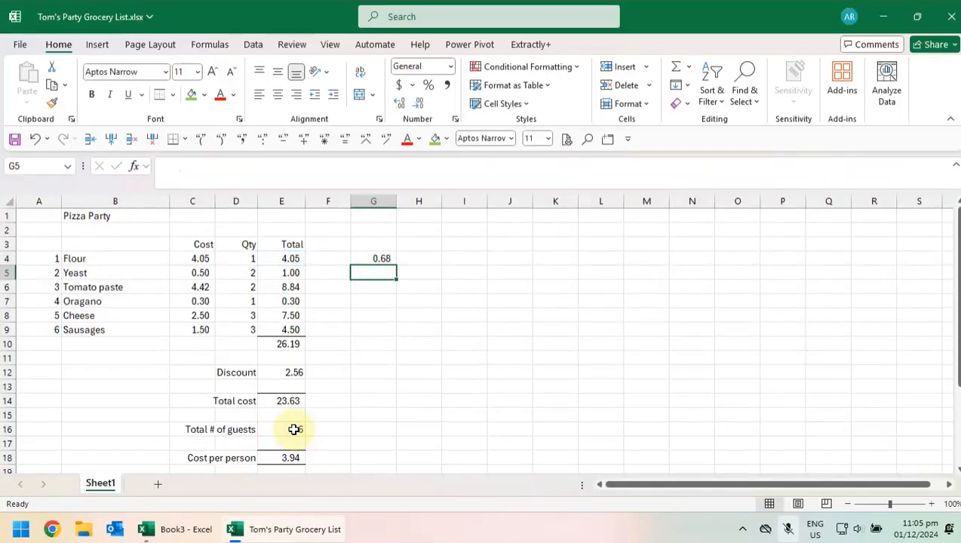
Step: Copy the per-guest formula with its relative references from G4 down through G9
left_click(366, 259)
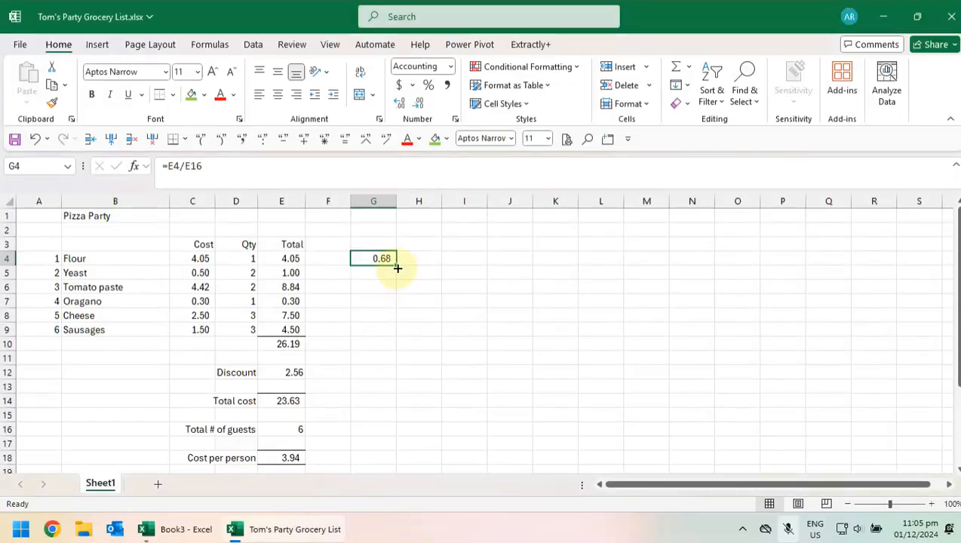
left_click_drag(396, 265, 394, 332)
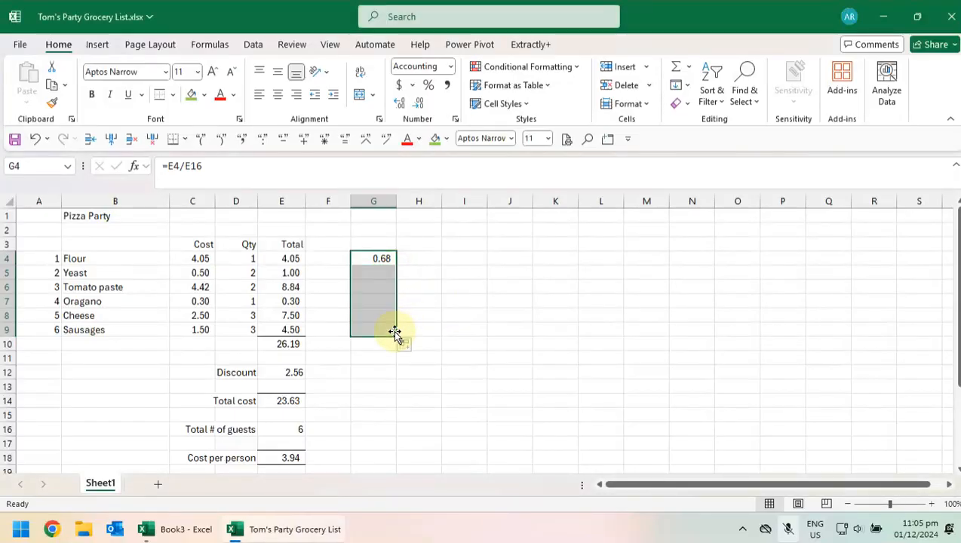
left_click(378, 258)
Step: Examine which cells the copied Yeast formula in G5 refers to
left_click(356, 274)
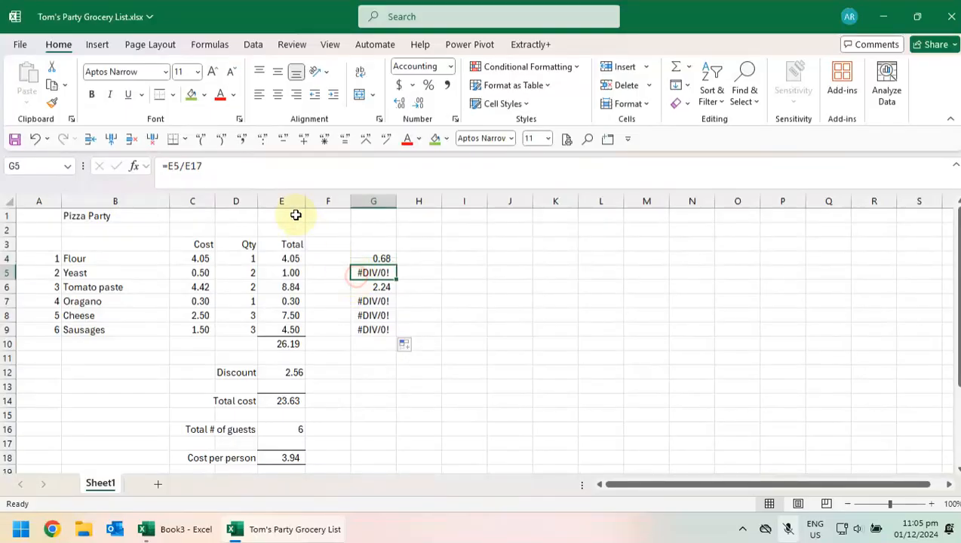
left_click(283, 168)
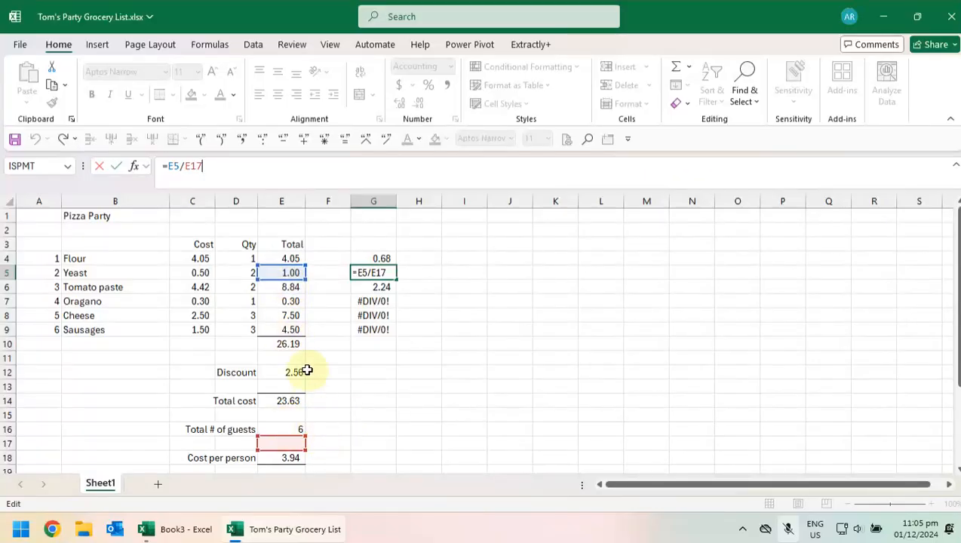
scroll(307, 369, "down", 1)
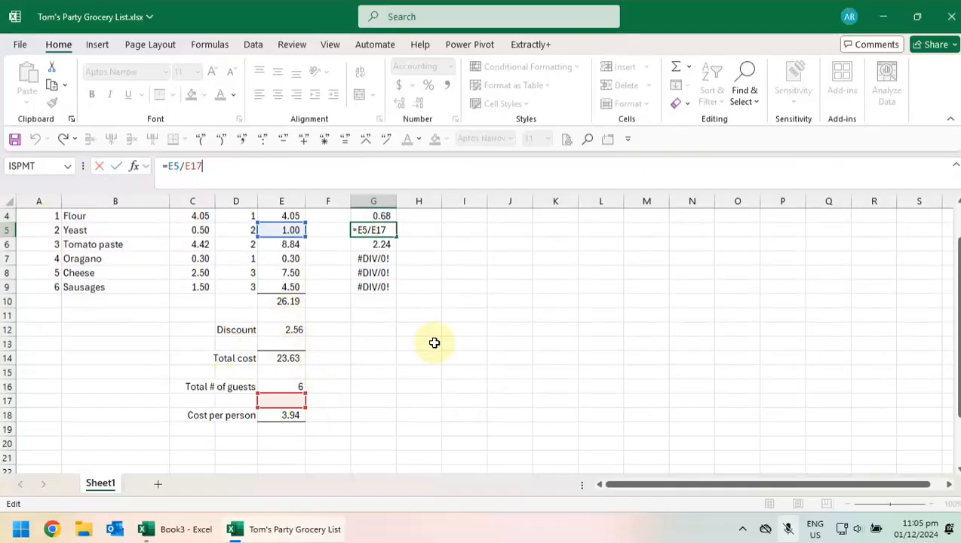
key("Escape")
scroll(427, 335, "up", 1)
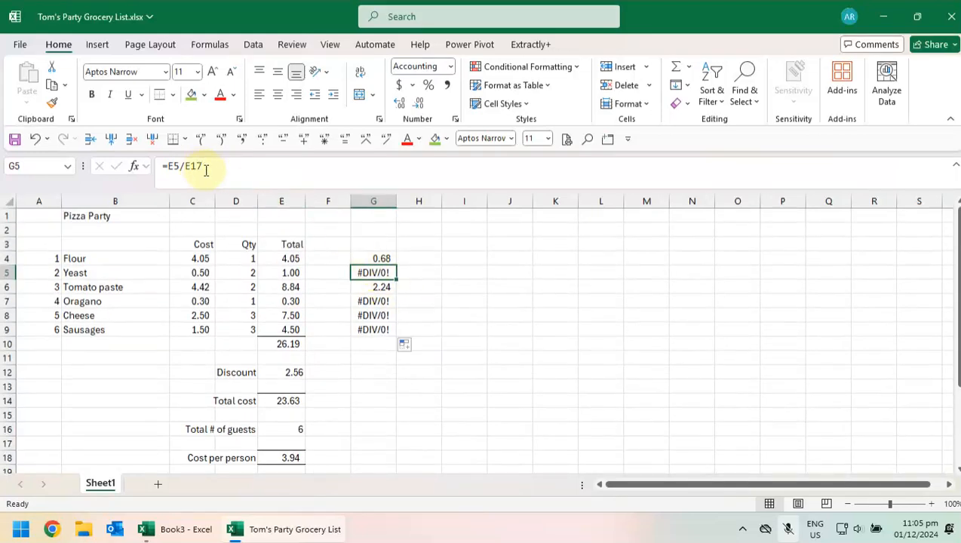
Step: Make the guest count reference absolute in G4 as =E4/$E$16 and copy the formula down through G9
left_click(382, 258)
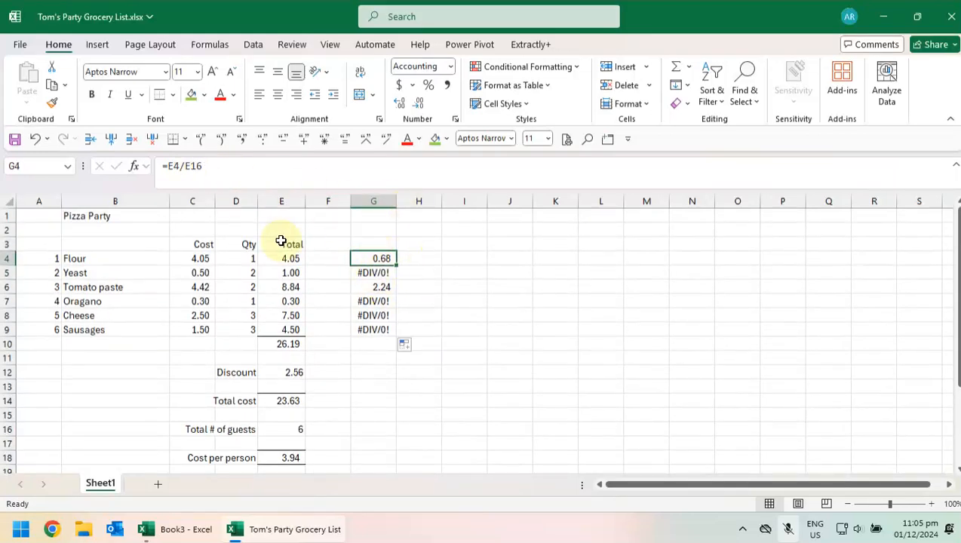
left_click(190, 170)
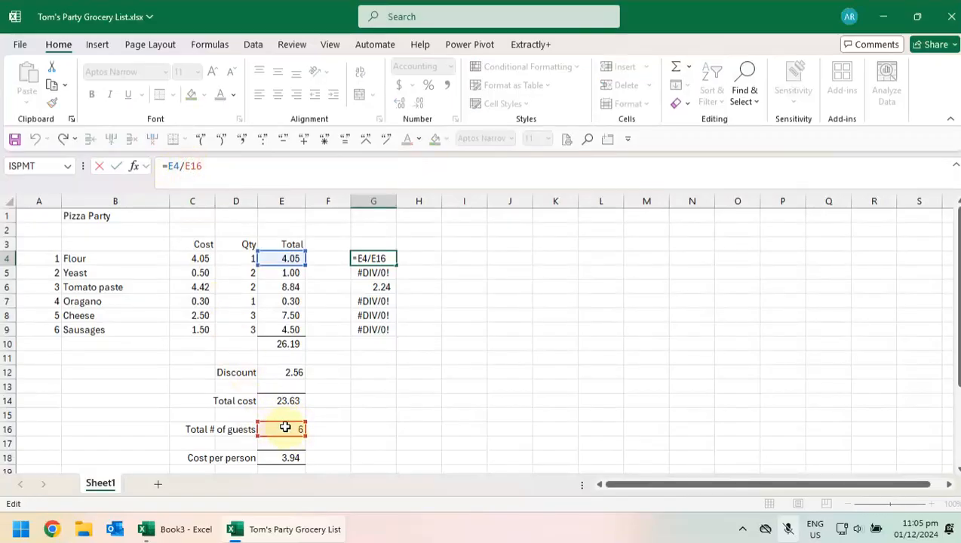
left_click(184, 166)
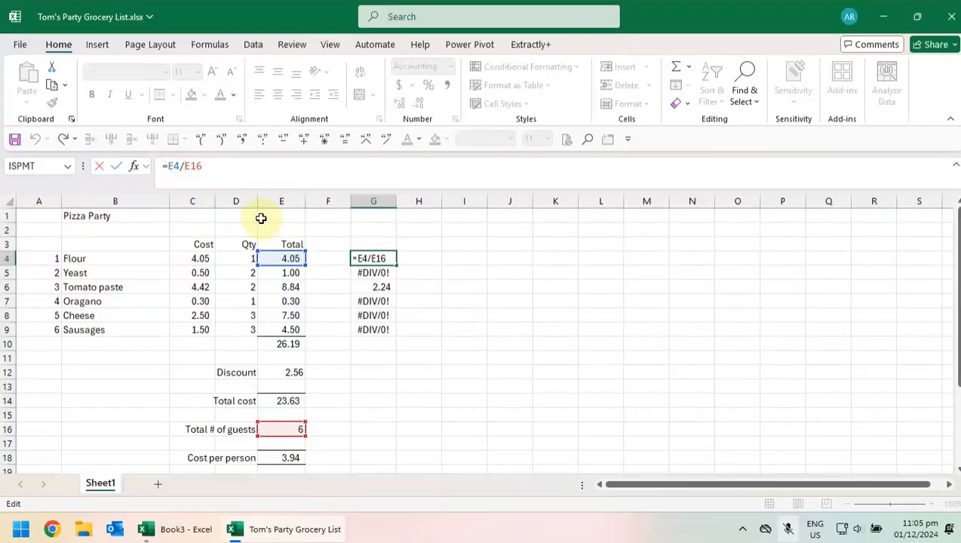
type("$")
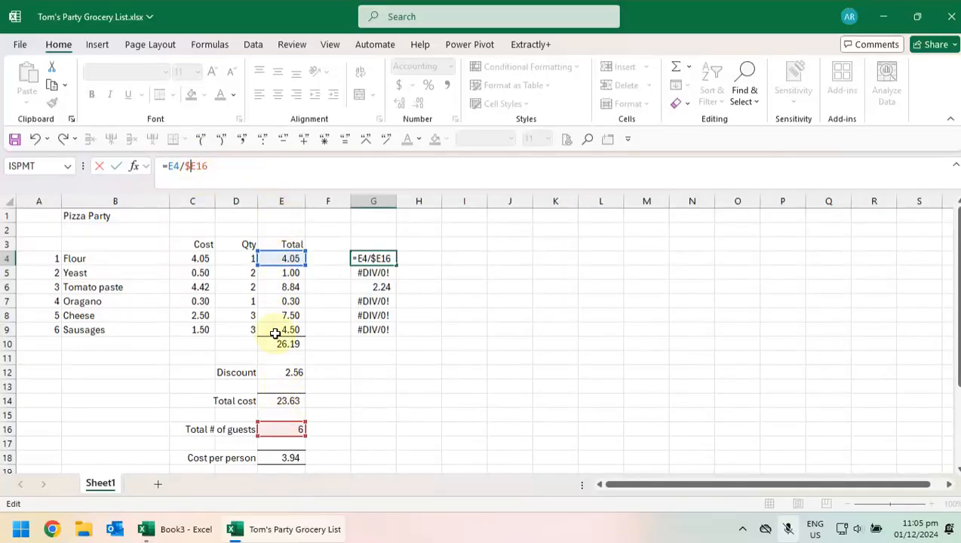
left_click(195, 167)
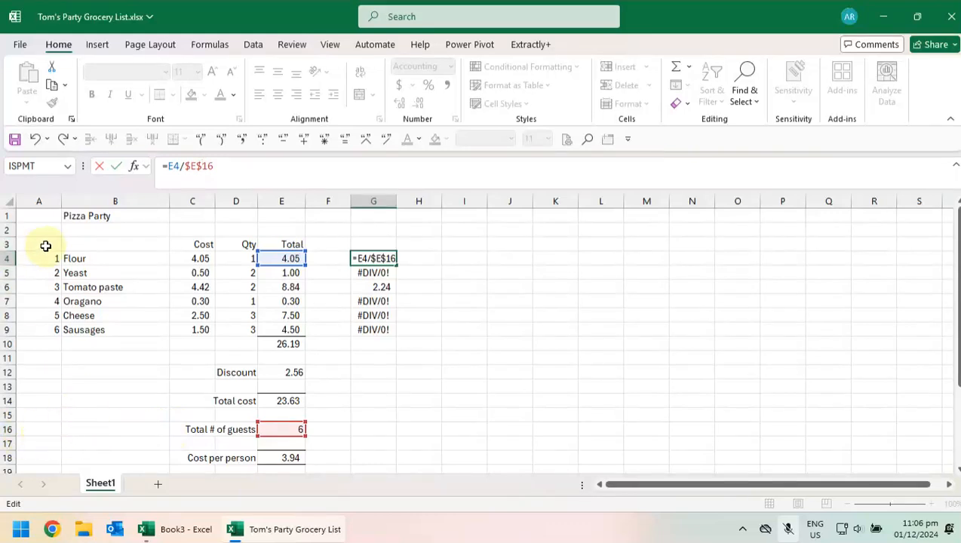
key("Return")
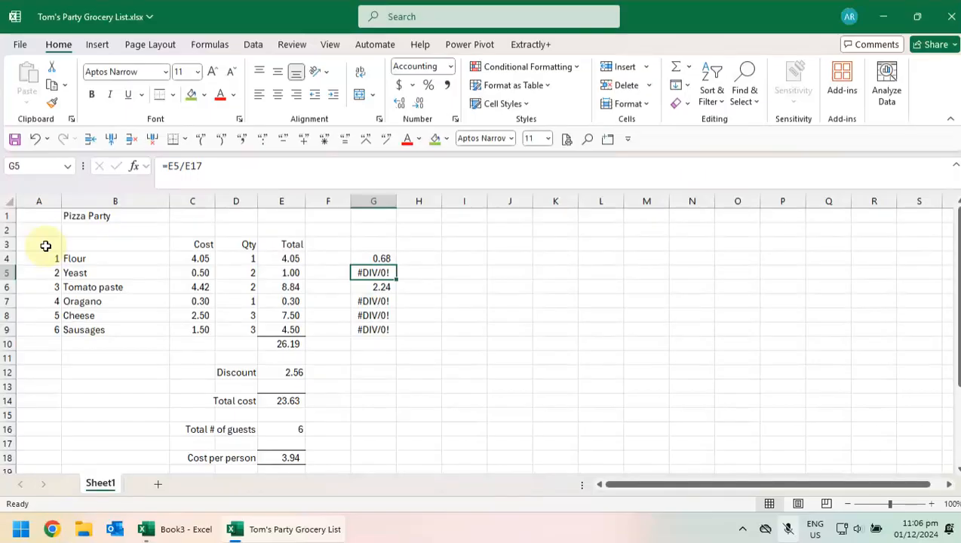
left_click(377, 258)
left_click_drag(396, 264, 394, 329)
Step: Examine the relative and absolute cell references in the copied formulas in G5 and G6
left_click(375, 273)
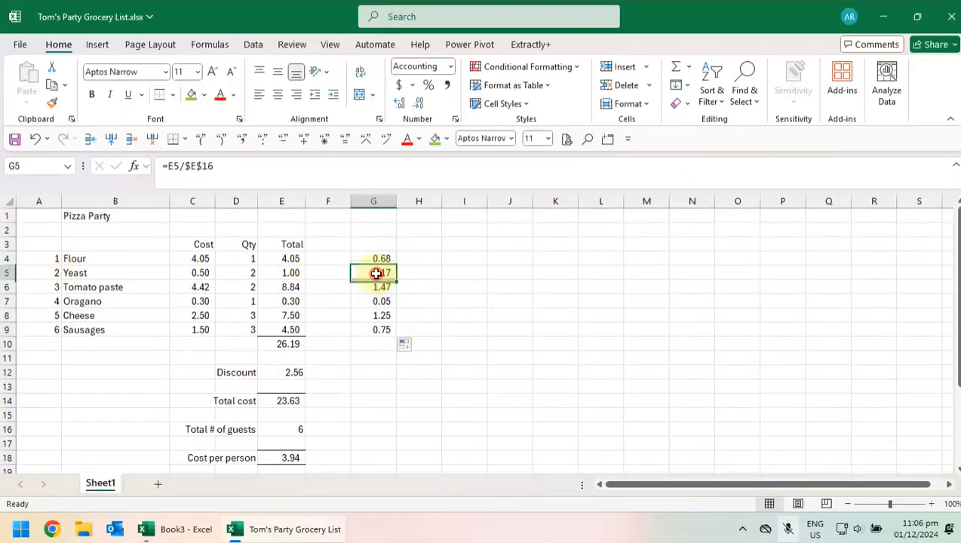
left_click(245, 172)
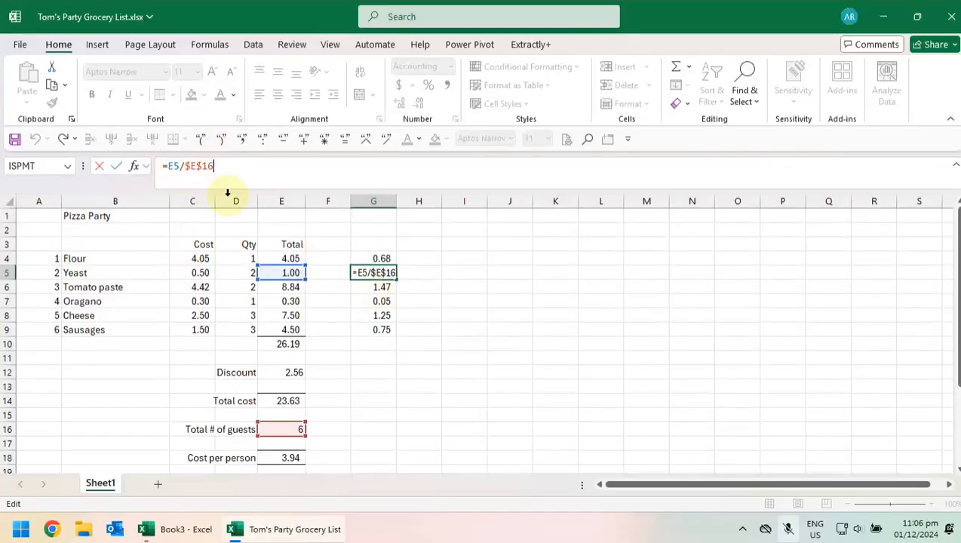
key("Return")
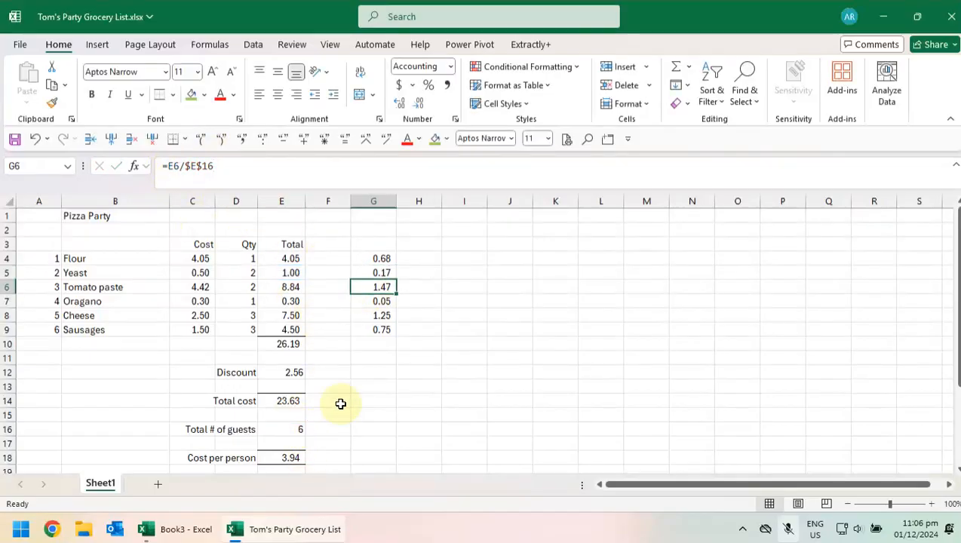
left_click(325, 169)
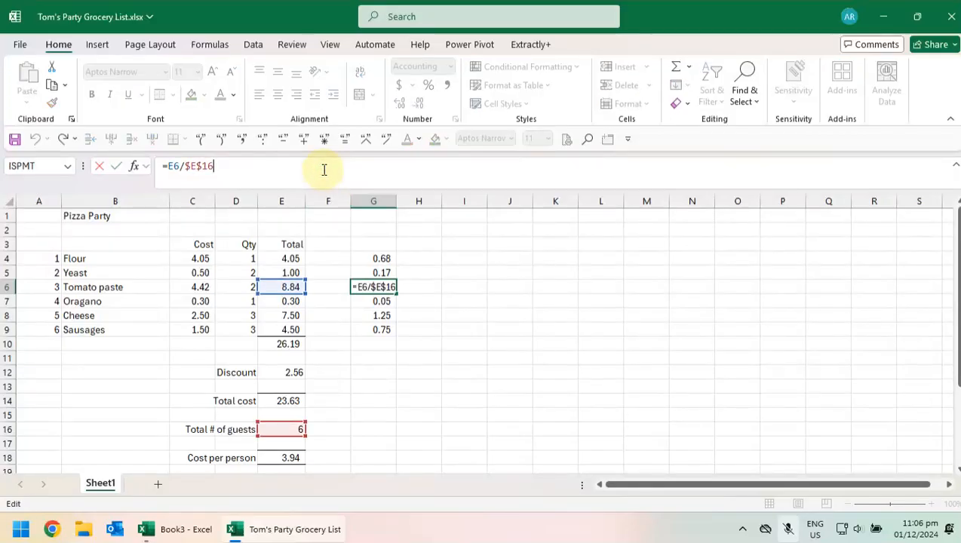
key("Return")
left_click(324, 170)
key("Return")
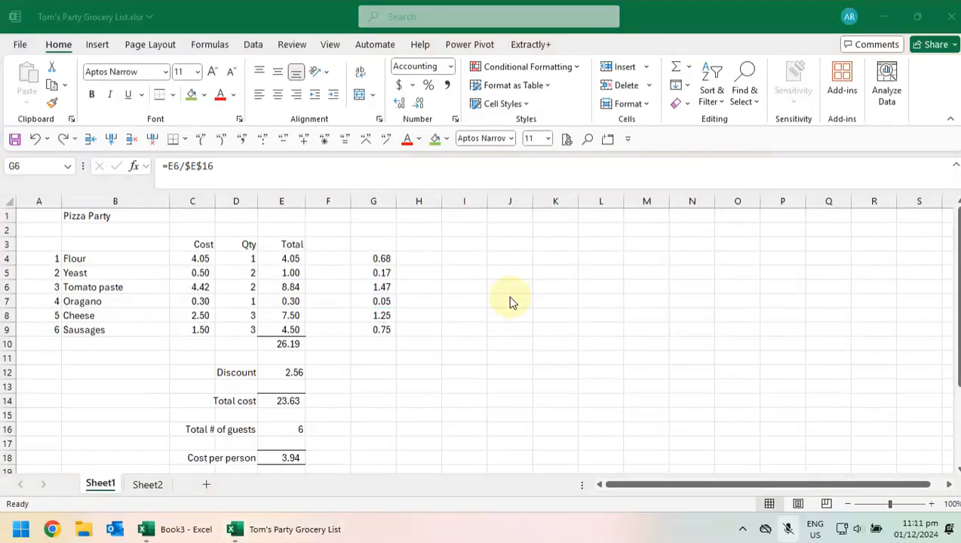
left_click(382, 286)
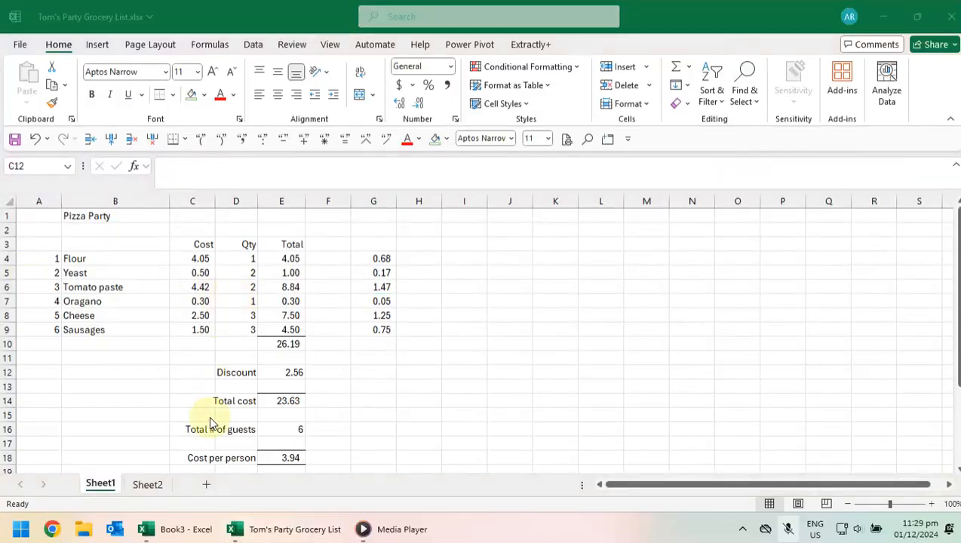
Step: On Sheet2, enter the formula =B3 in cell C4
left_click(166, 491)
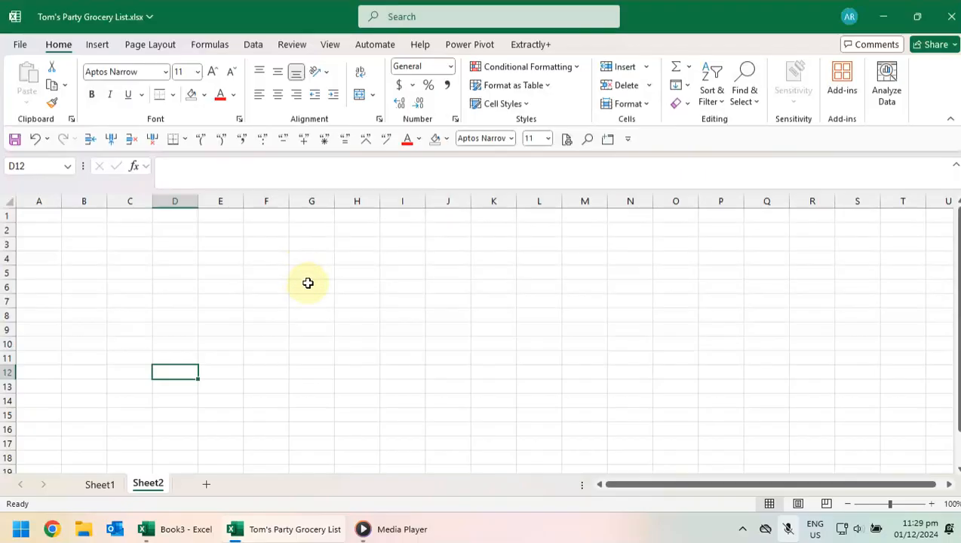
left_click(143, 260)
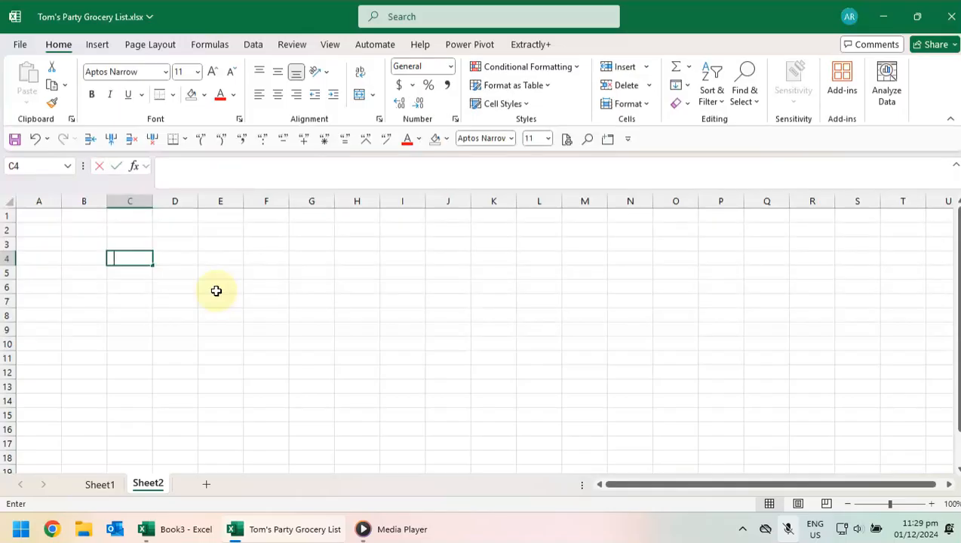
type("=")
left_click(75, 241)
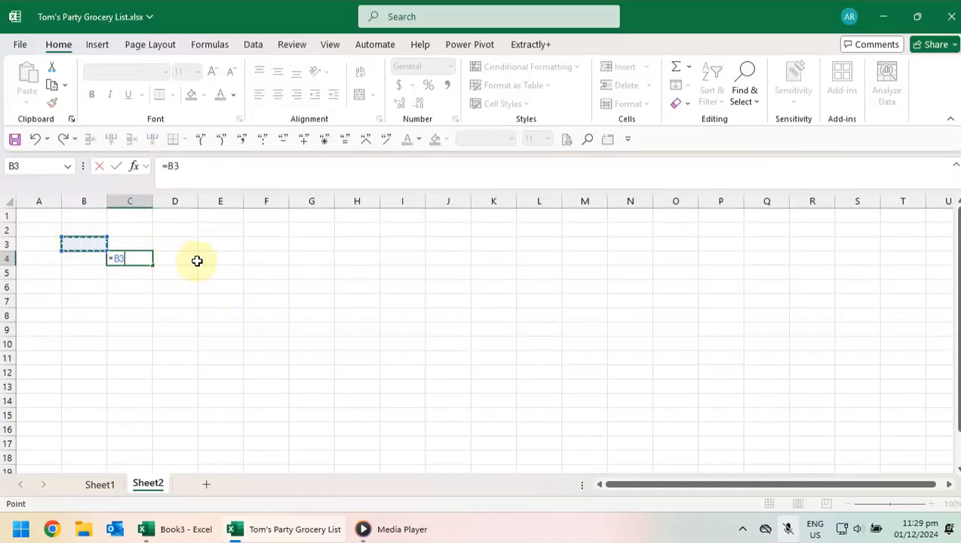
key("Return")
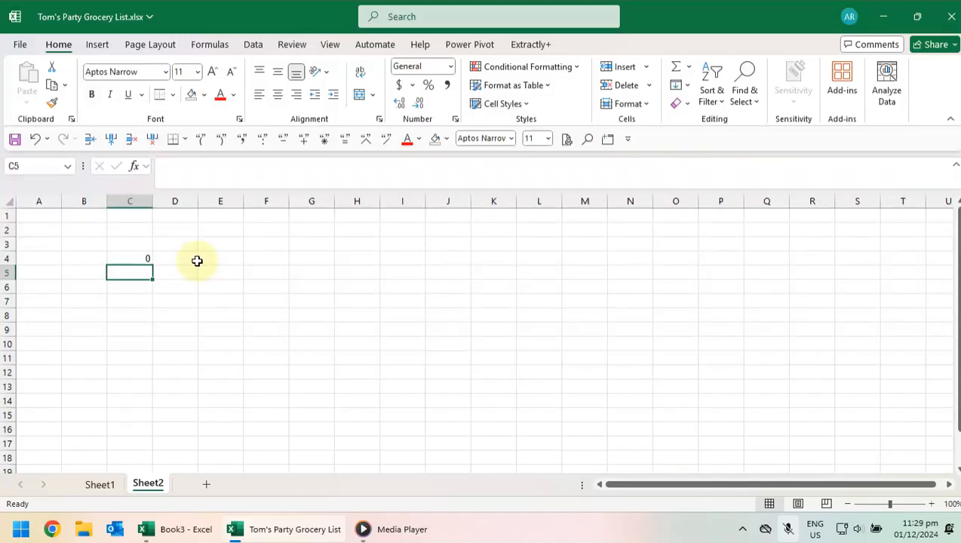
Step: Copy the relative formula in C4 across row 4 through L4
left_click(138, 259)
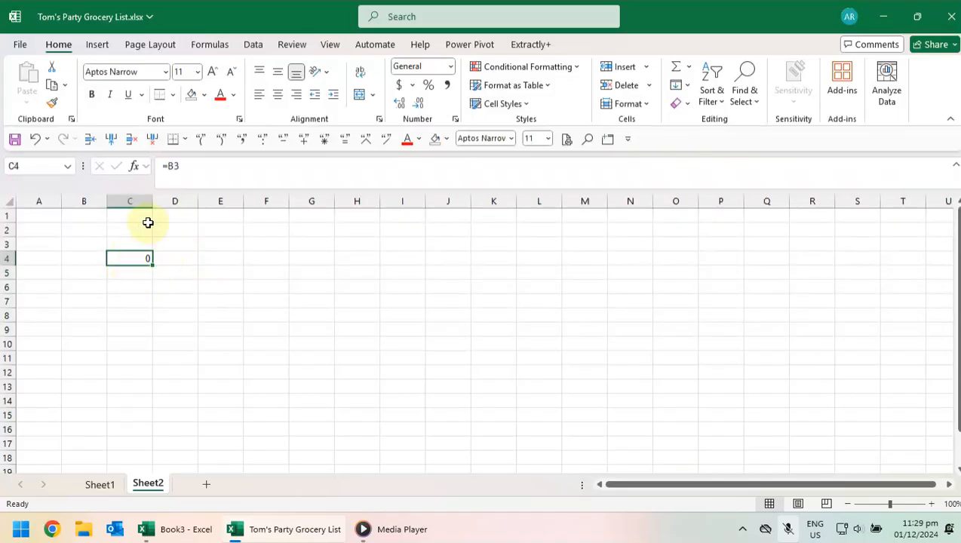
left_click_drag(154, 263, 561, 267)
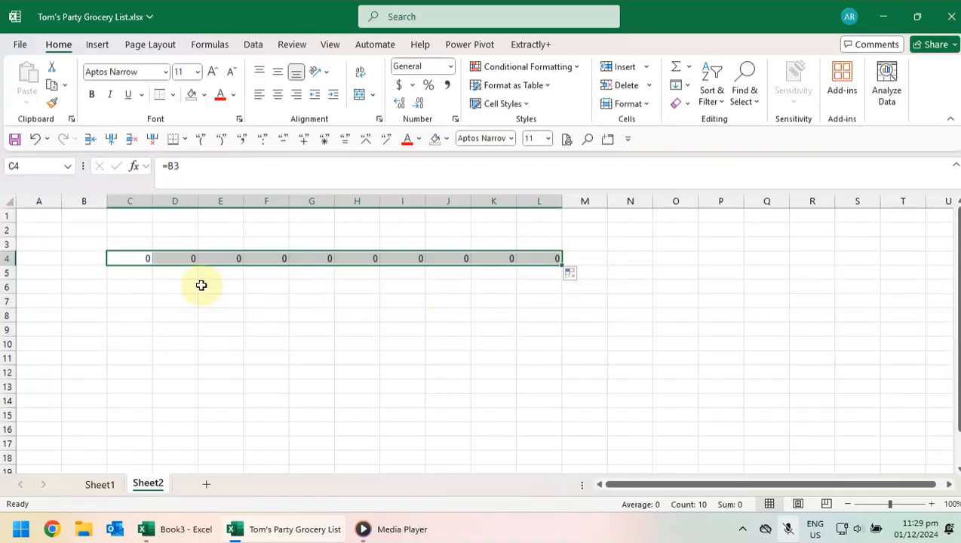
Step: Examine how the column letter of the relative reference changes in the formulas copied across row 4
left_click(137, 258)
left_click(174, 259)
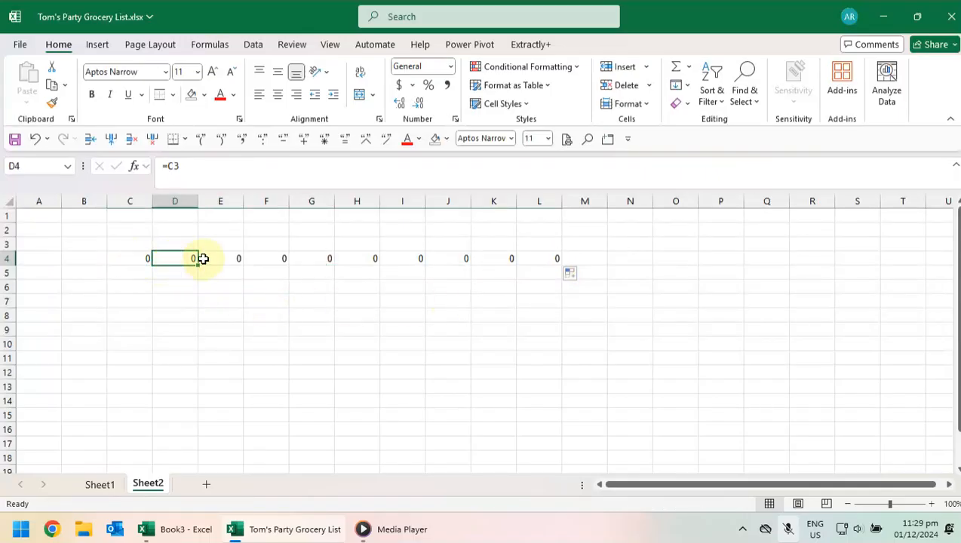
left_click(200, 258)
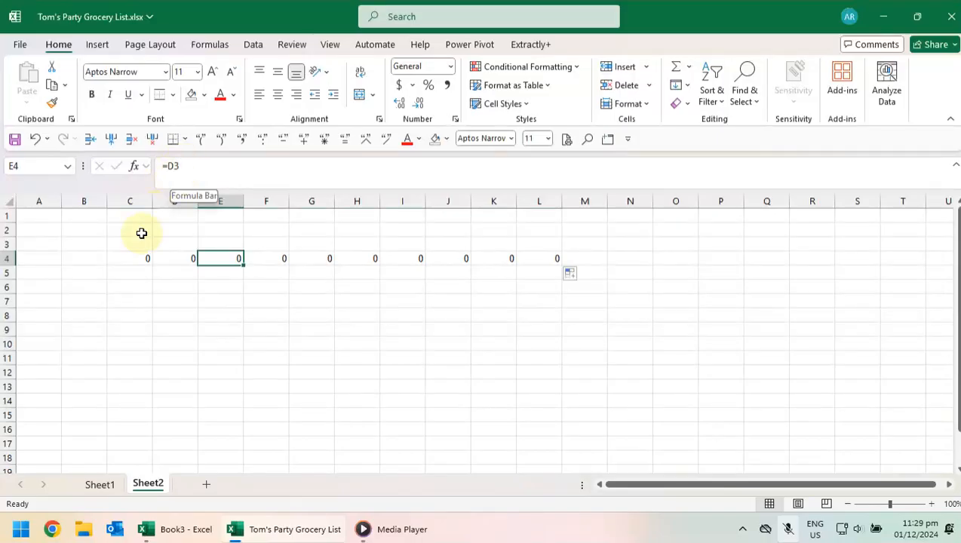
left_click(138, 257)
left_click(173, 259)
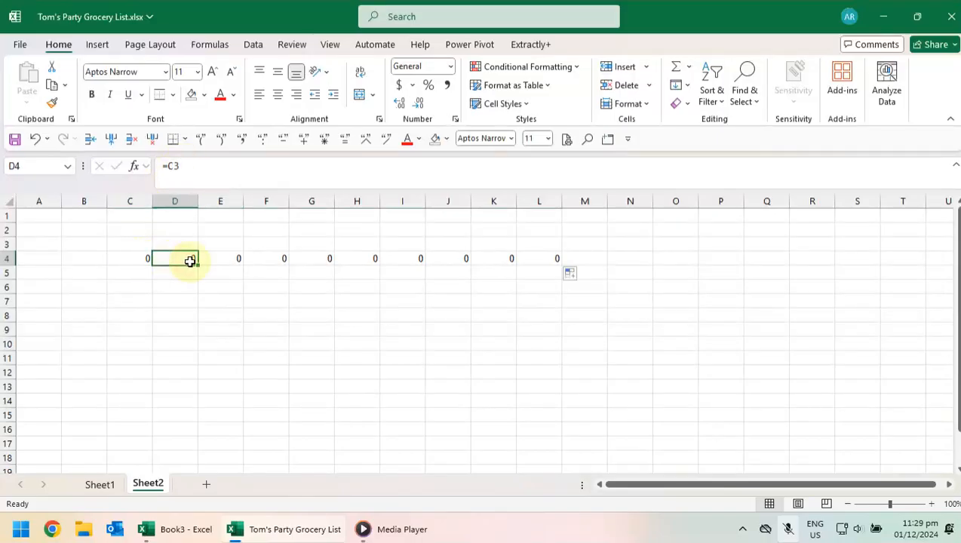
left_click(214, 258)
left_click(279, 263)
left_click(311, 261)
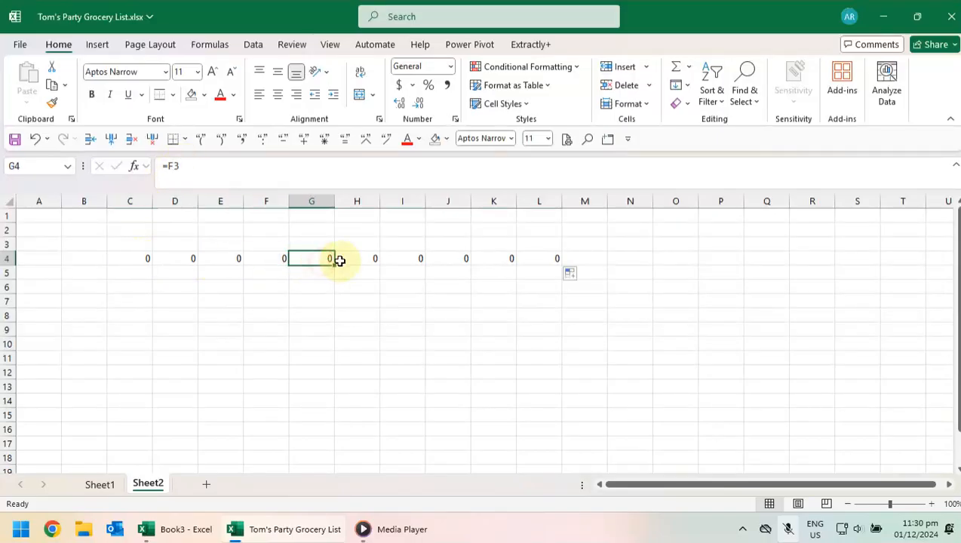
left_click(345, 262)
left_click(388, 262)
left_click(481, 263)
left_click(527, 258)
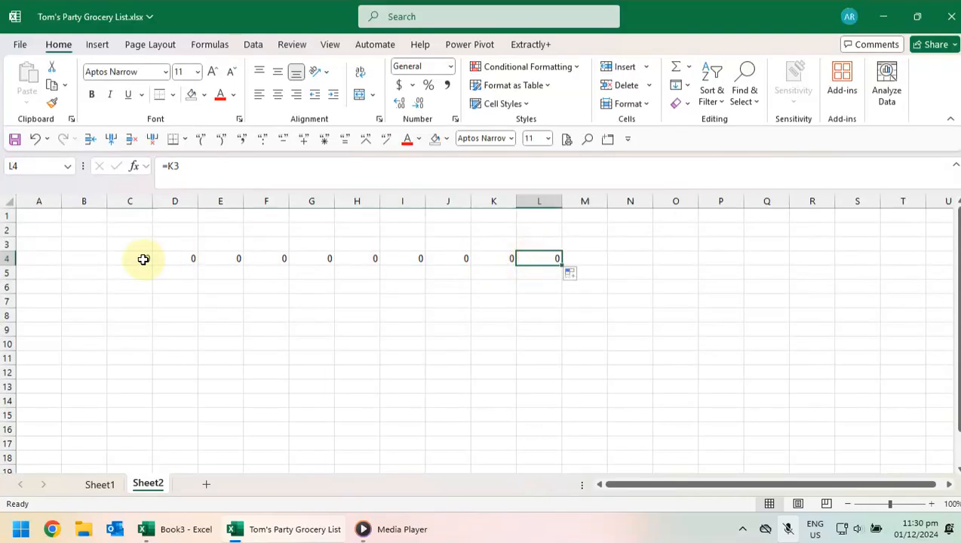
left_click(172, 258)
left_click(250, 258)
left_click(345, 258)
left_click(404, 259)
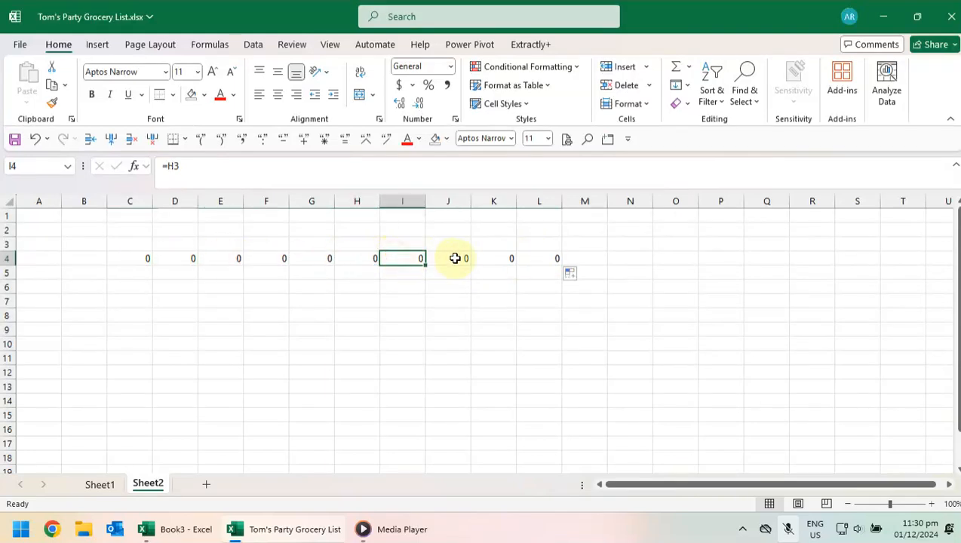
Step: Copy the relative formula in C4 down column C through C13
left_click(139, 261)
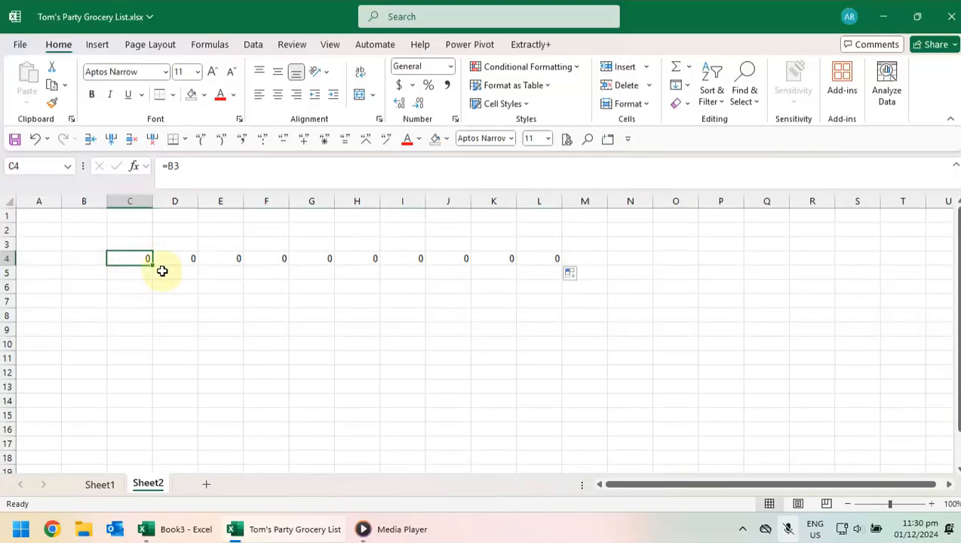
left_click_drag(153, 268, 150, 387)
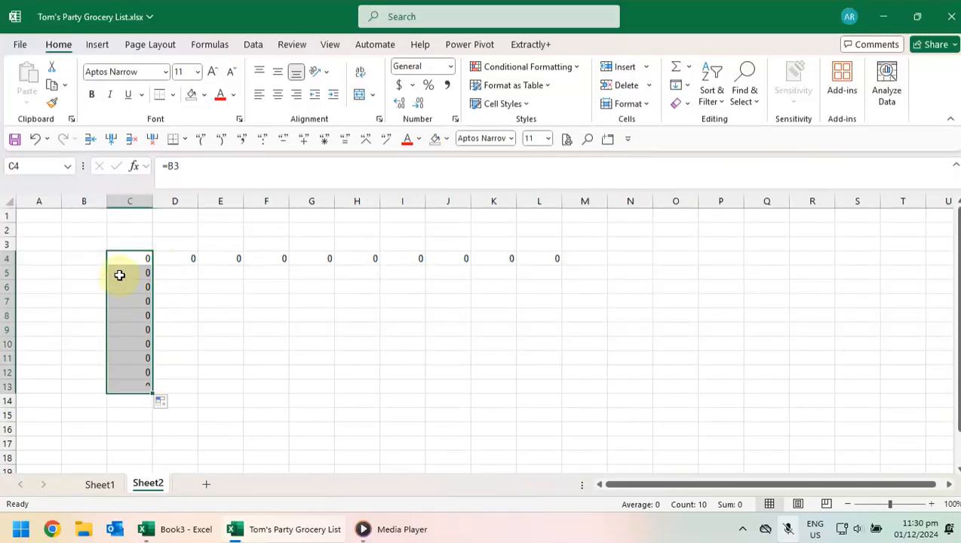
Step: Examine how the row number of the relative reference changes in the formulas copied down column C
left_click(121, 273)
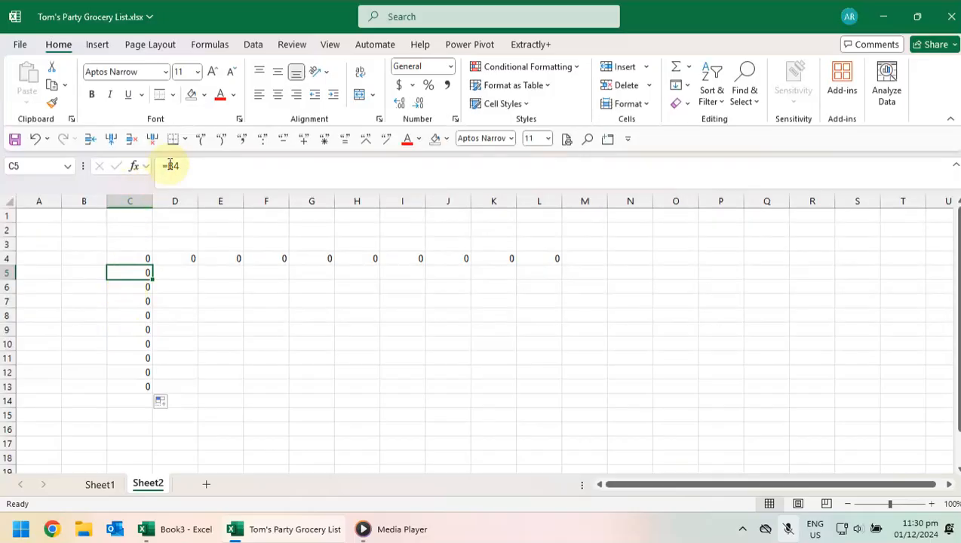
left_click(140, 302)
left_click(130, 348)
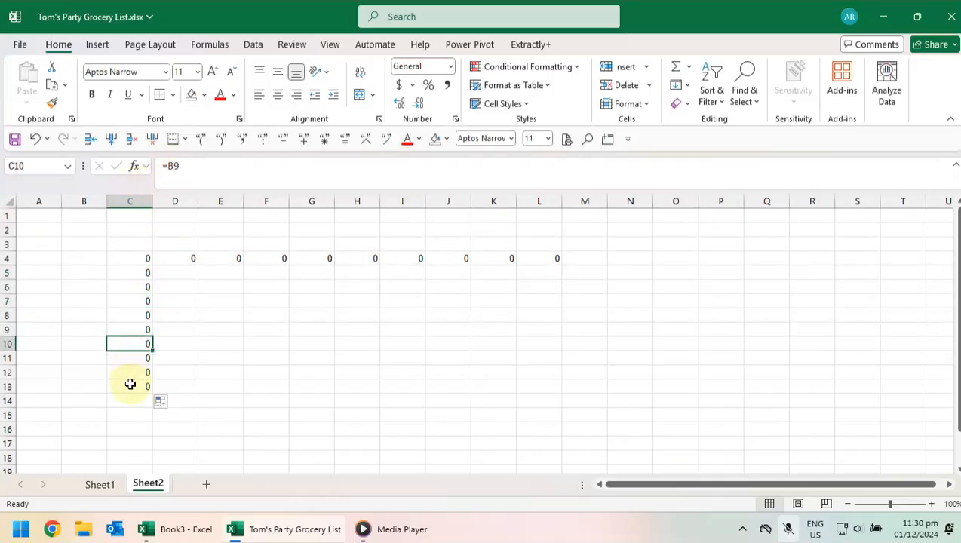
left_click(129, 384)
left_click(131, 344)
left_click(134, 286)
left_click(132, 328)
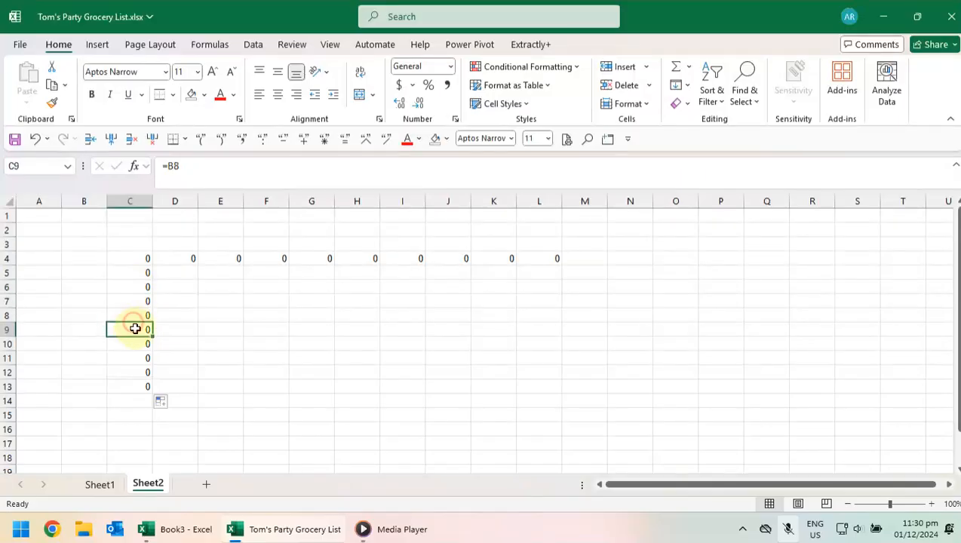
left_click(141, 357)
left_click(140, 372)
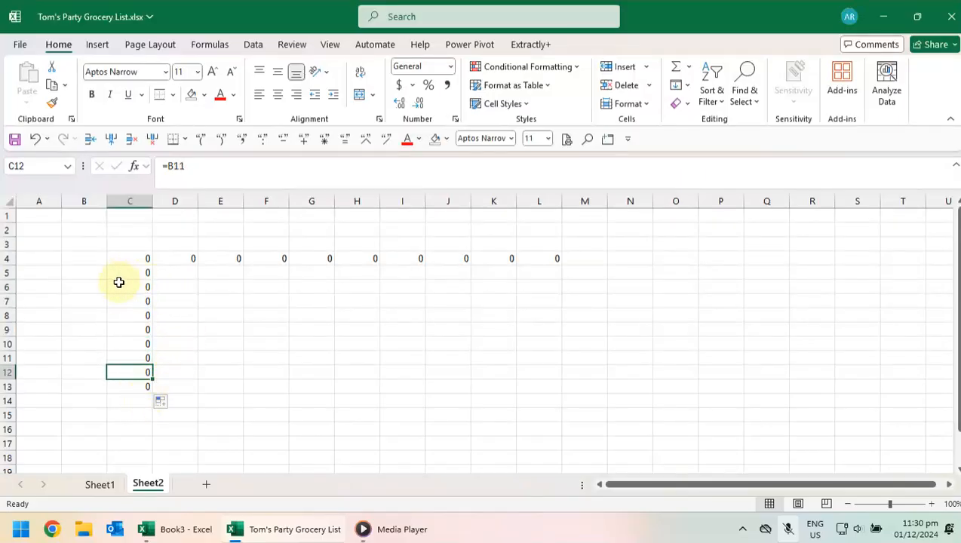
left_click(212, 331)
left_click(142, 260)
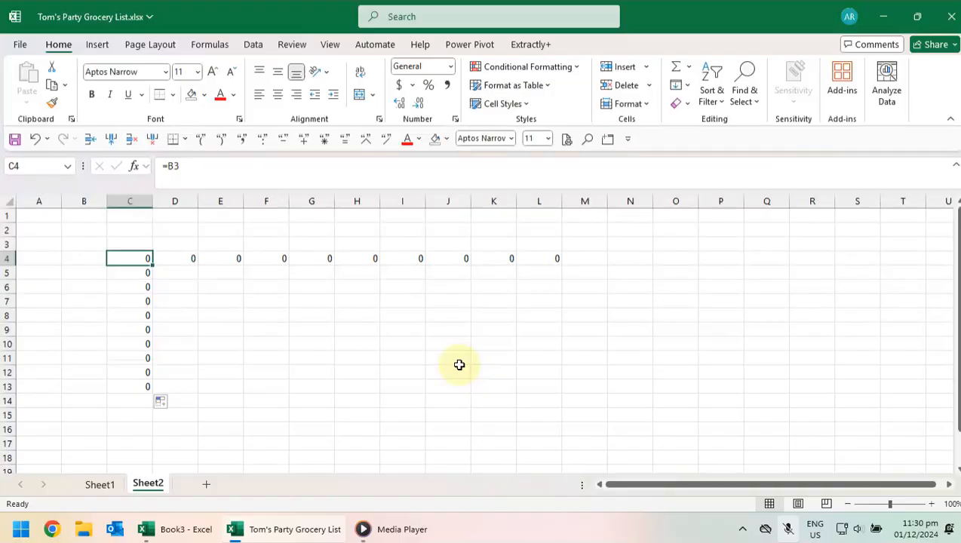
Step: Clear the contents of the range C4:M16
left_click_drag(140, 257, 592, 361)
key("Delete")
left_click(298, 257)
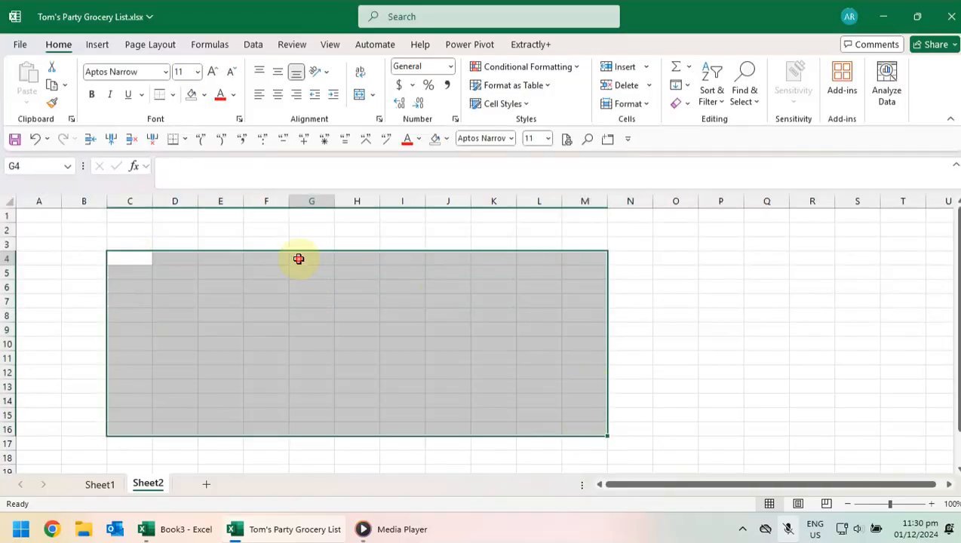
Step: Enter the formula =$B3 in cell C4, making only the column reference absolute
left_click(133, 257)
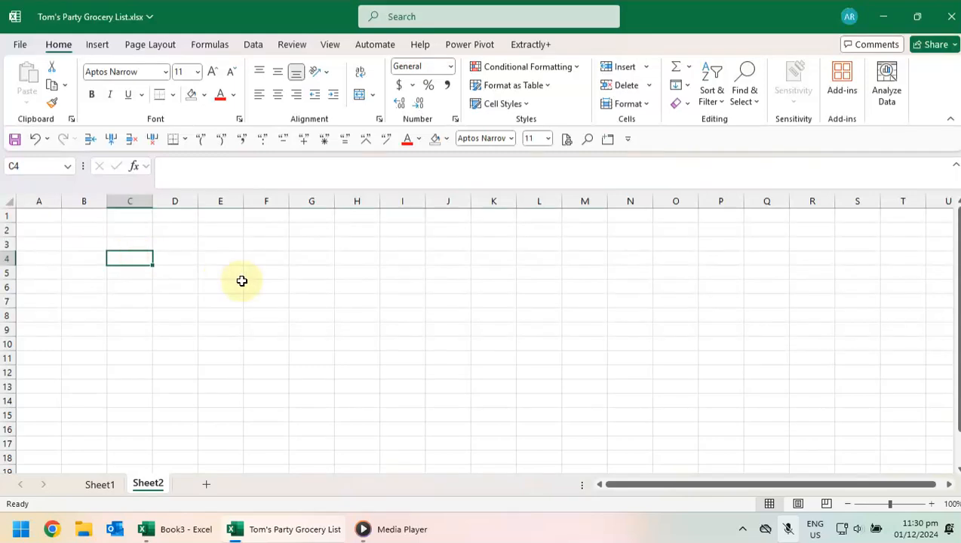
type("+")
left_click(81, 242)
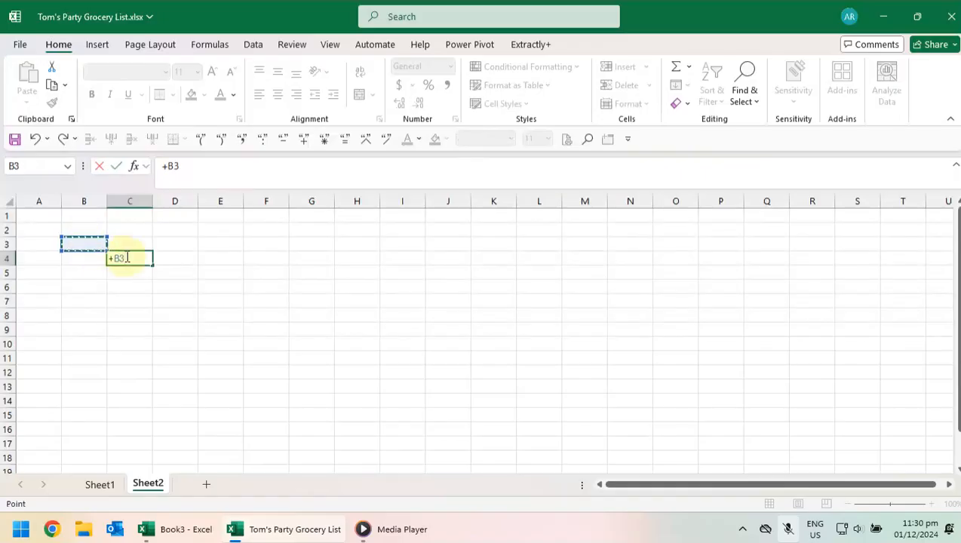
key("ctrl+Return")
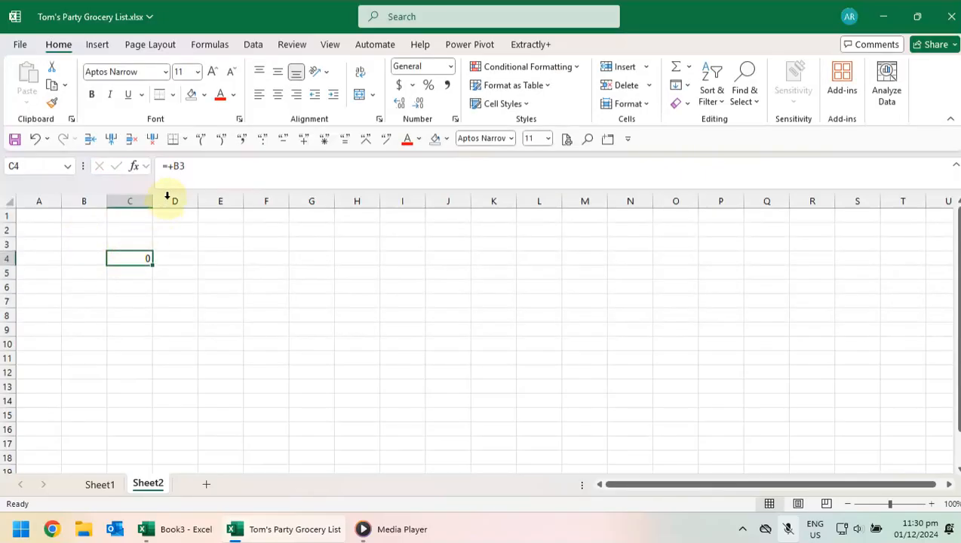
left_click(172, 166)
key("BackSpace")
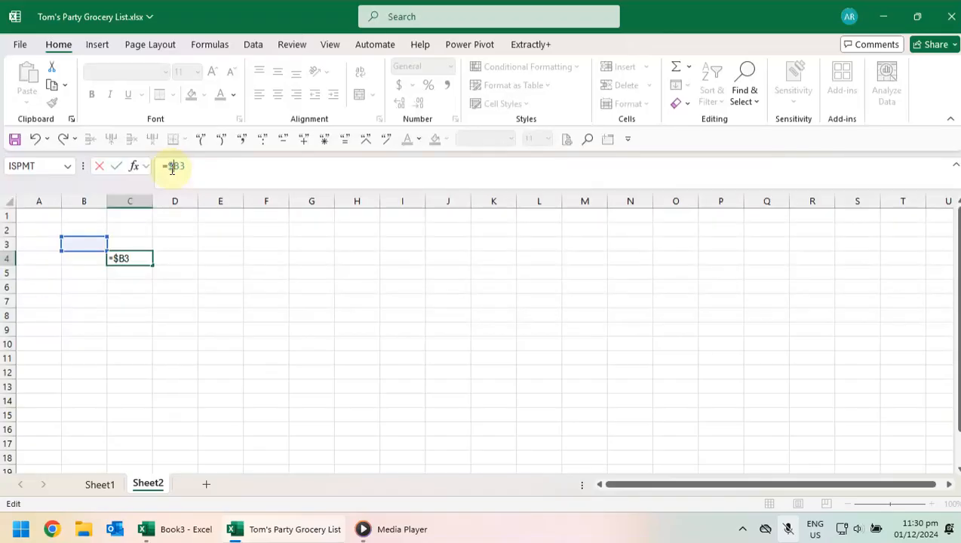
key("ctrl+Return")
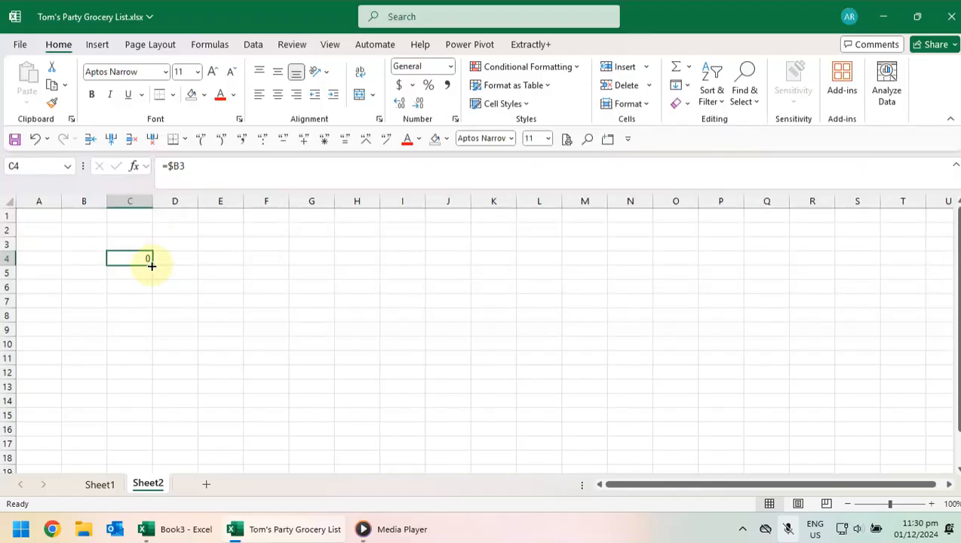
Step: Copy the =$B3 formula from C4 across through L4 and examine the references in the copied cells
left_click_drag(152, 266, 553, 284)
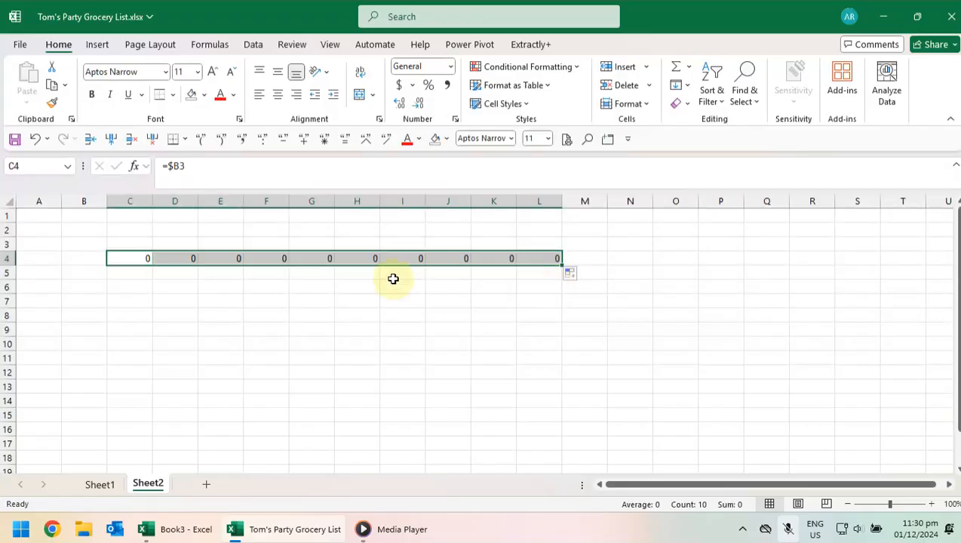
left_click(194, 257)
left_click(218, 257)
left_click(266, 257)
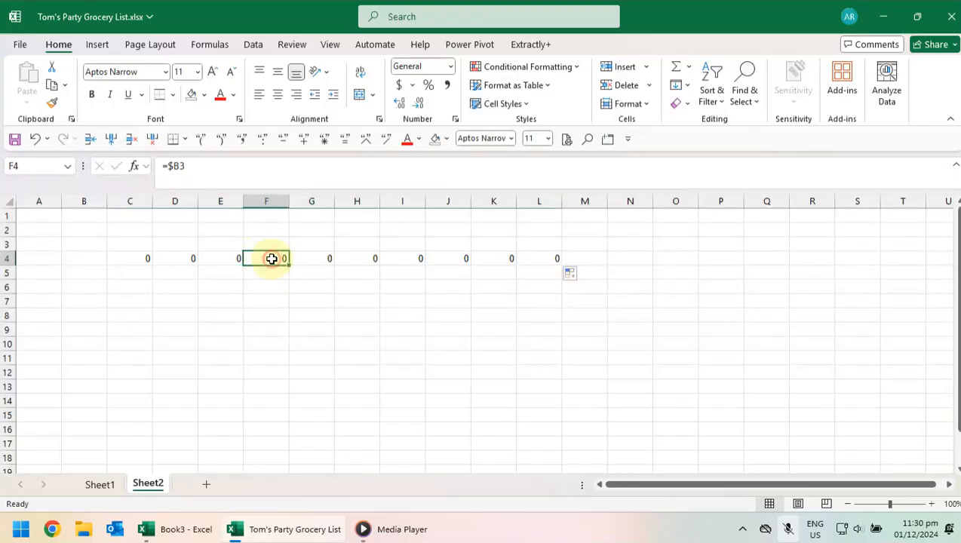
left_click(306, 260)
left_click(341, 259)
left_click(411, 260)
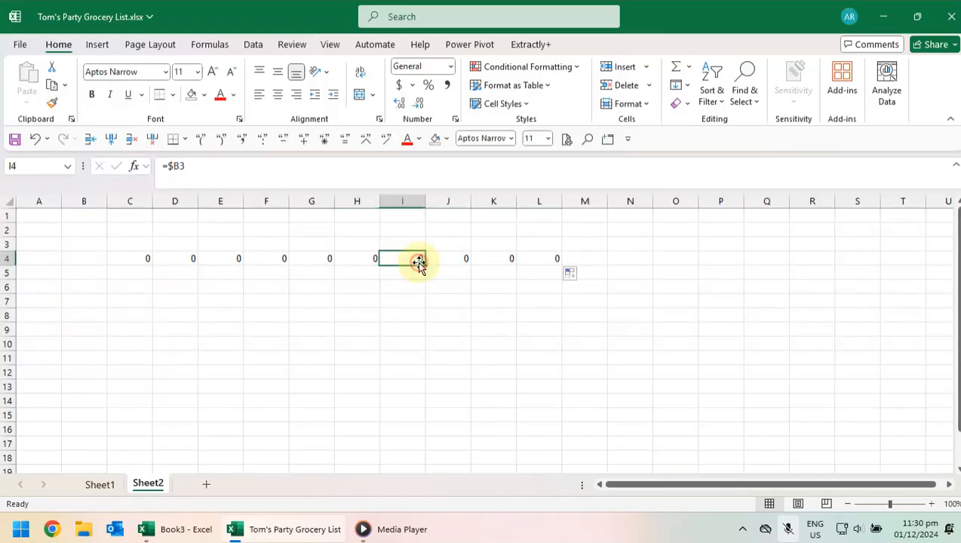
left_click(460, 259)
Step: Copy the =$B3 formula from C4 down through C13 and examine the references in the copied cells
left_click(150, 260)
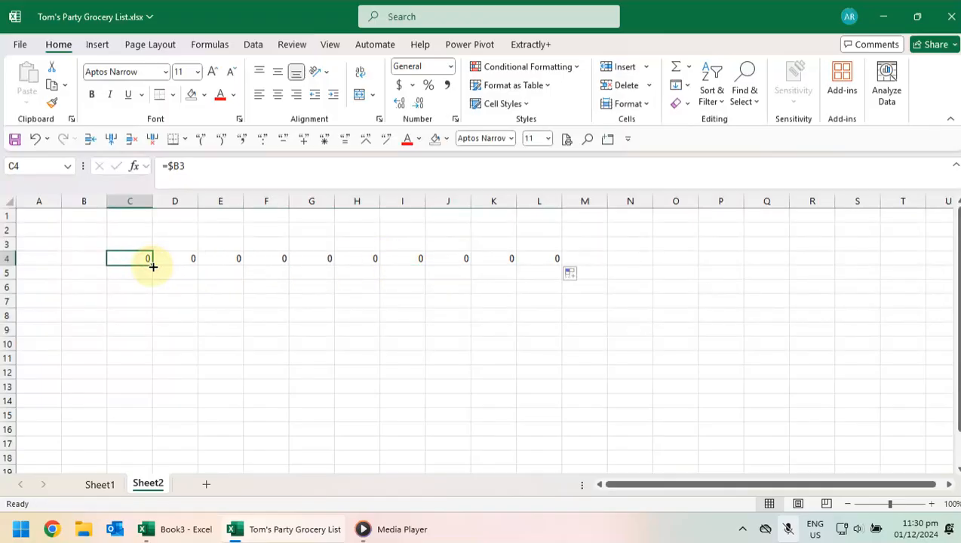
left_click_drag(152, 266, 154, 392)
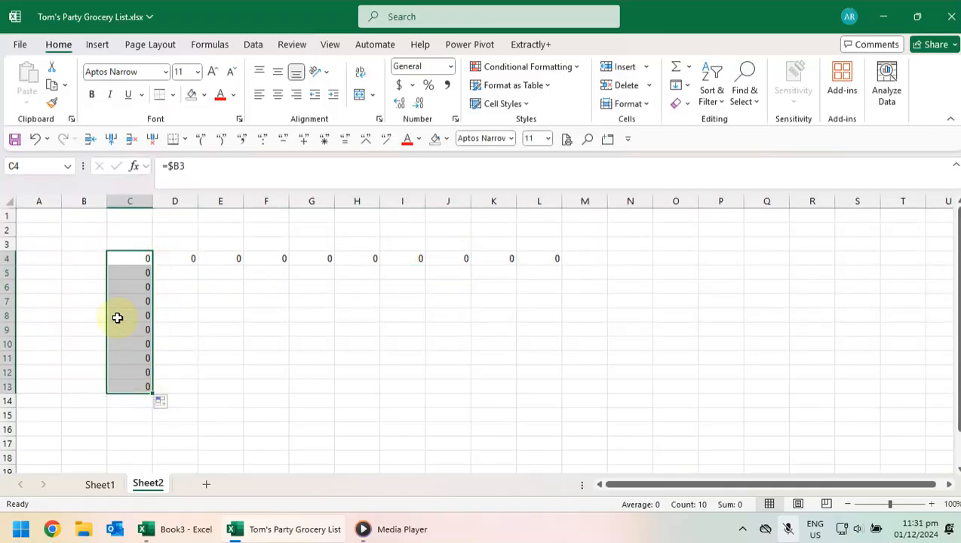
left_click(116, 272)
left_click(122, 316)
left_click(125, 344)
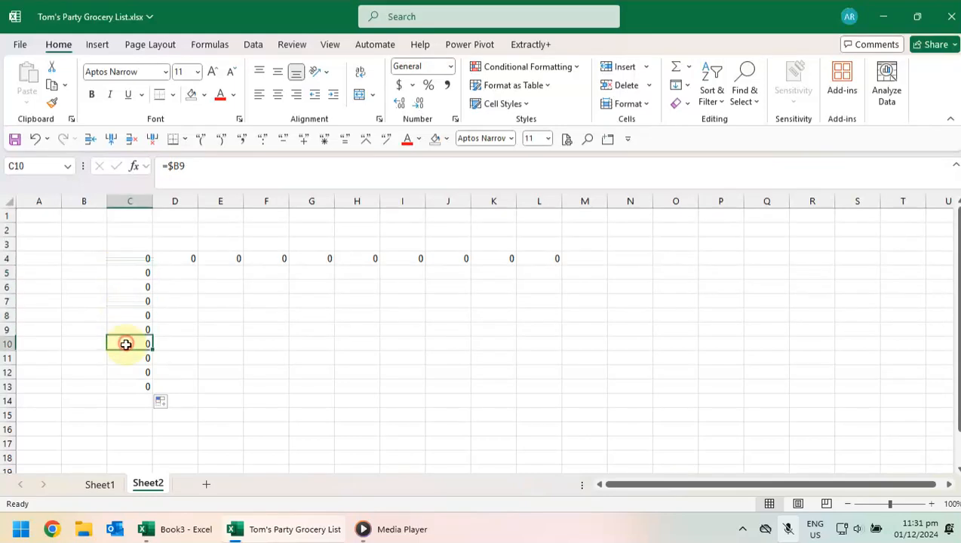
left_click(127, 358)
left_click(129, 373)
Step: Copy the formula in D4 down through D13 and examine the column and row references in the copied cells
left_click(185, 259)
left_click_drag(197, 265, 198, 393)
left_click(185, 301)
left_click(176, 355)
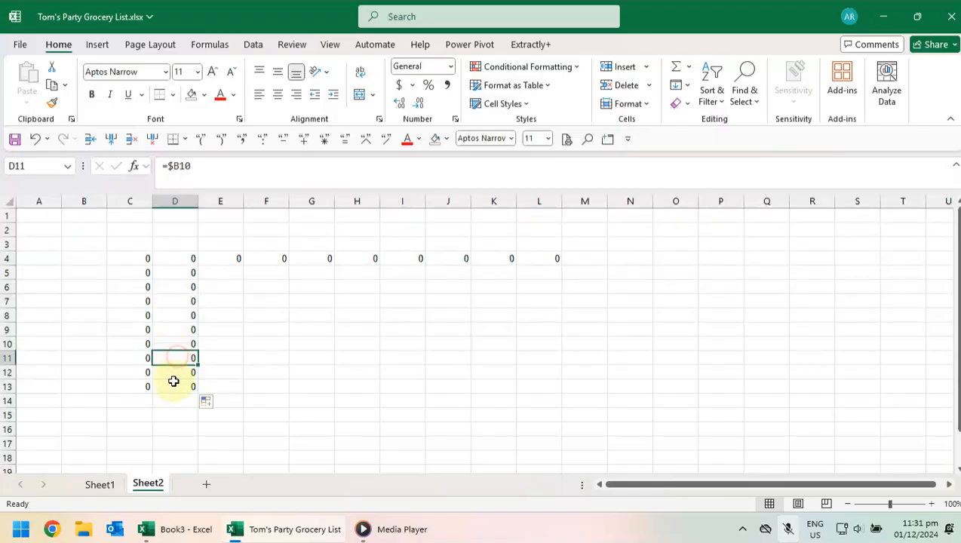
left_click(173, 316)
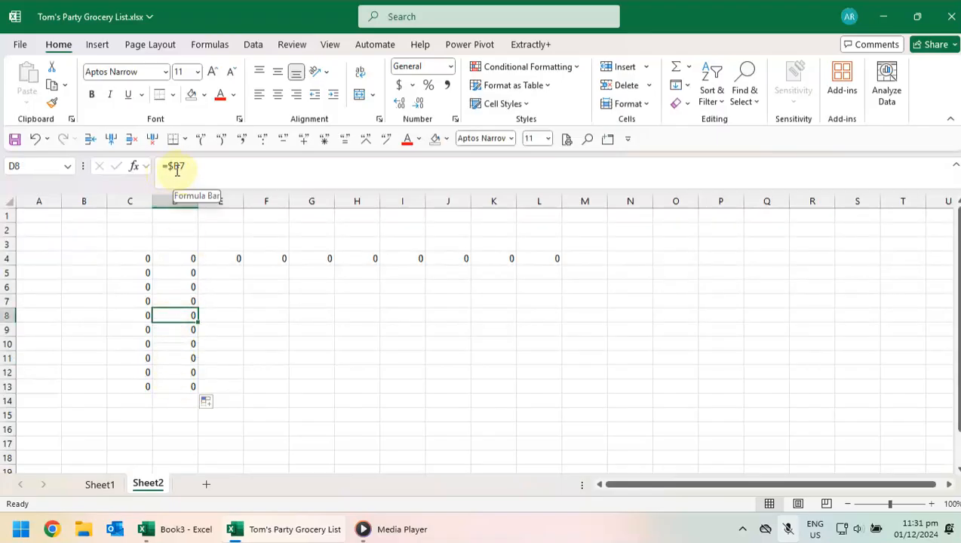
left_click(175, 331)
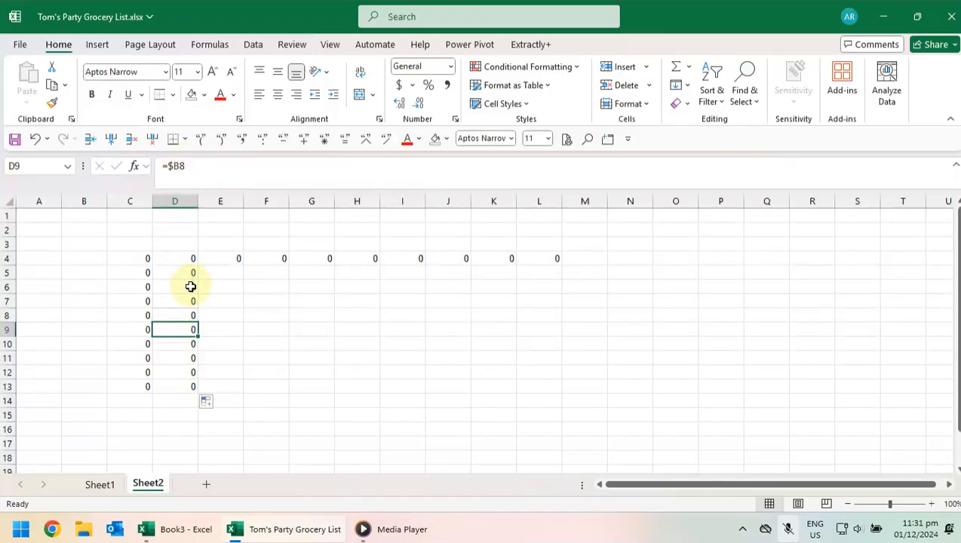
Step: Clear the contents of the range C4:L14
left_click_drag(144, 257, 530, 402)
key("Delete")
left_click(549, 380)
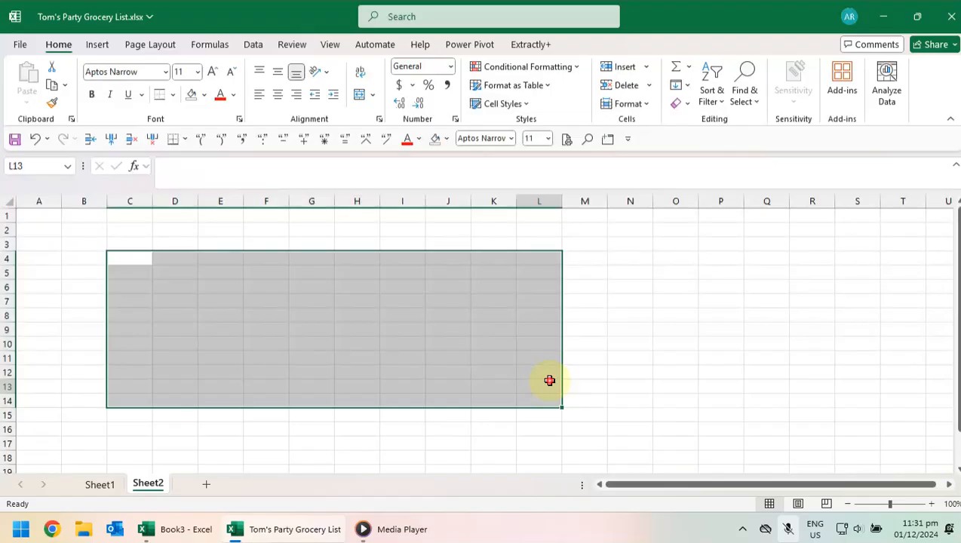
Step: Enter the formula =B$3 in cell C4, with a relative column and an absolute row
left_click(138, 258)
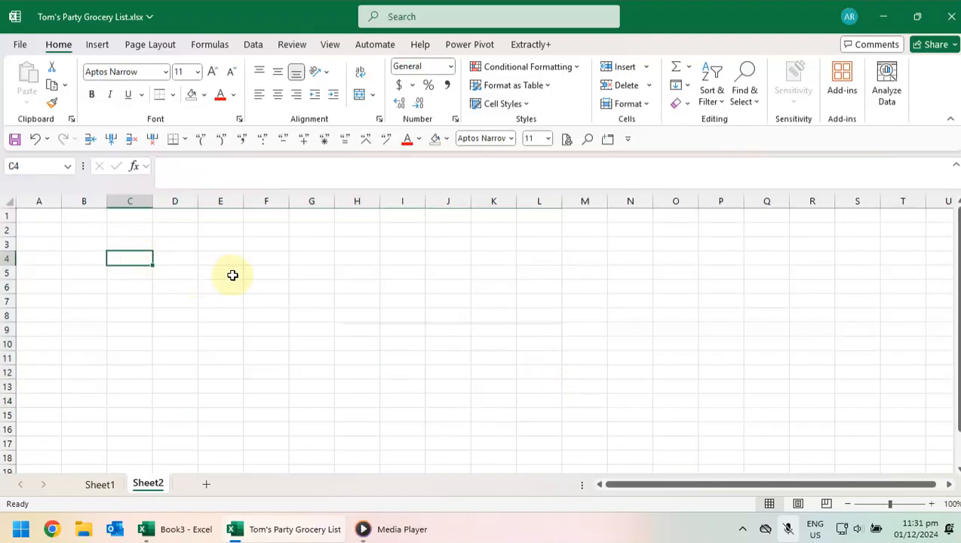
type("=")
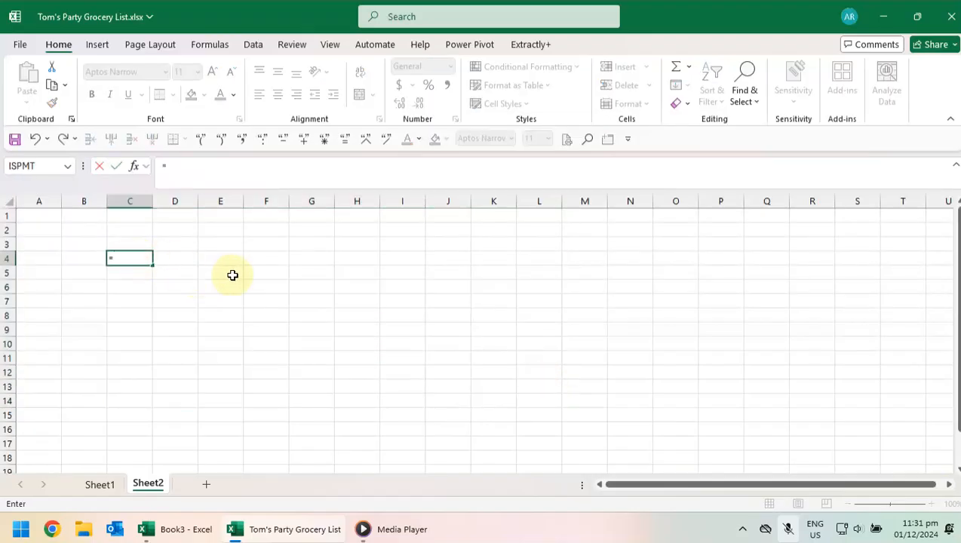
left_click(86, 246)
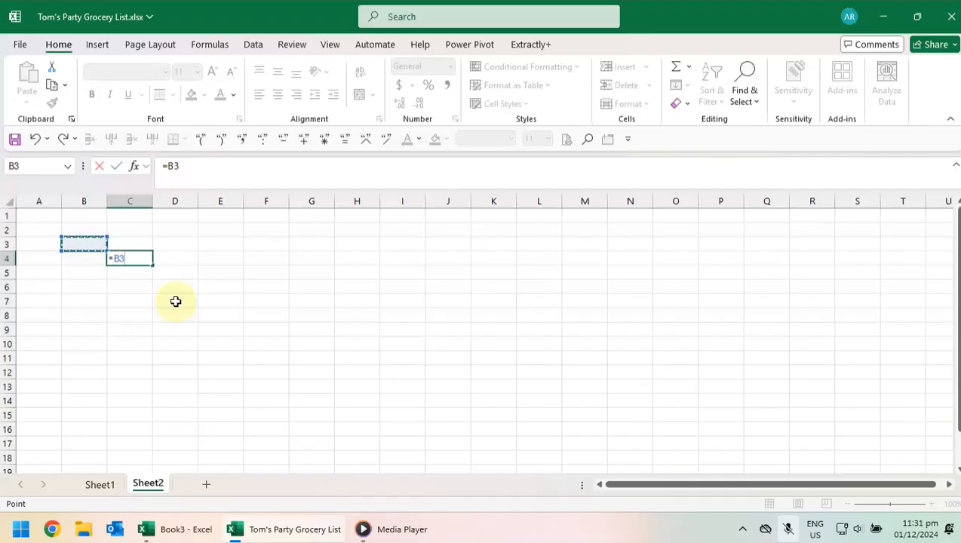
left_click(127, 261)
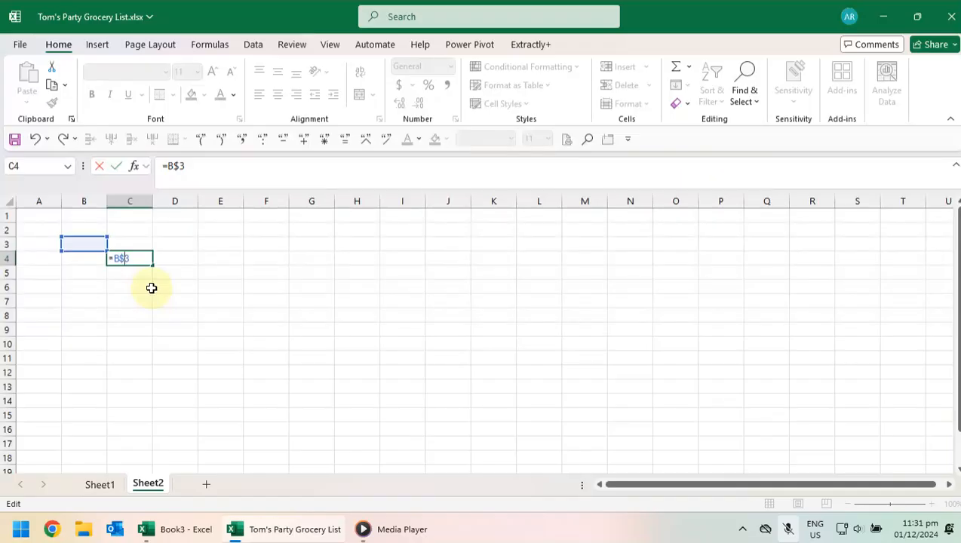
key("Return")
Step: Copy the =B$3 formula from C4 across through K4 and examine the references in the copied cells
left_click(145, 261)
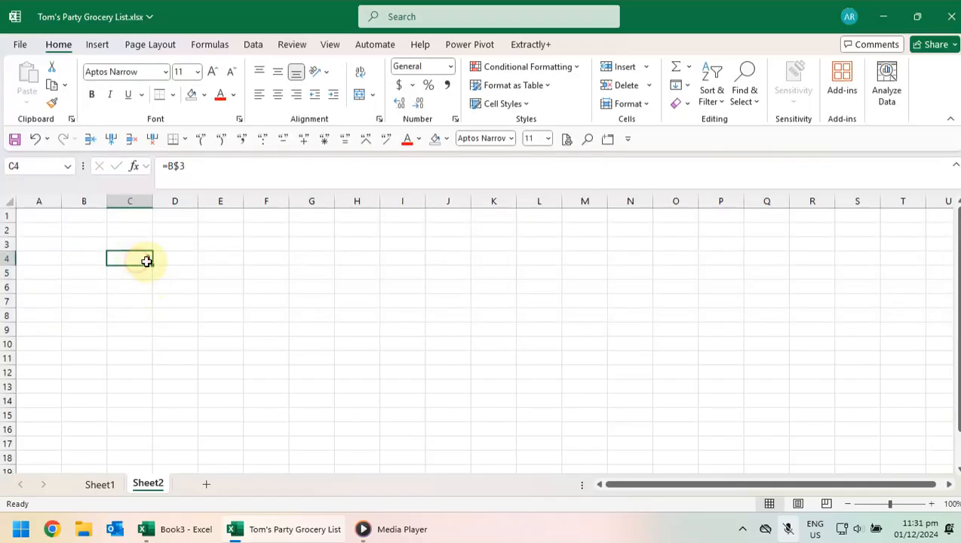
left_click_drag(150, 261, 495, 269)
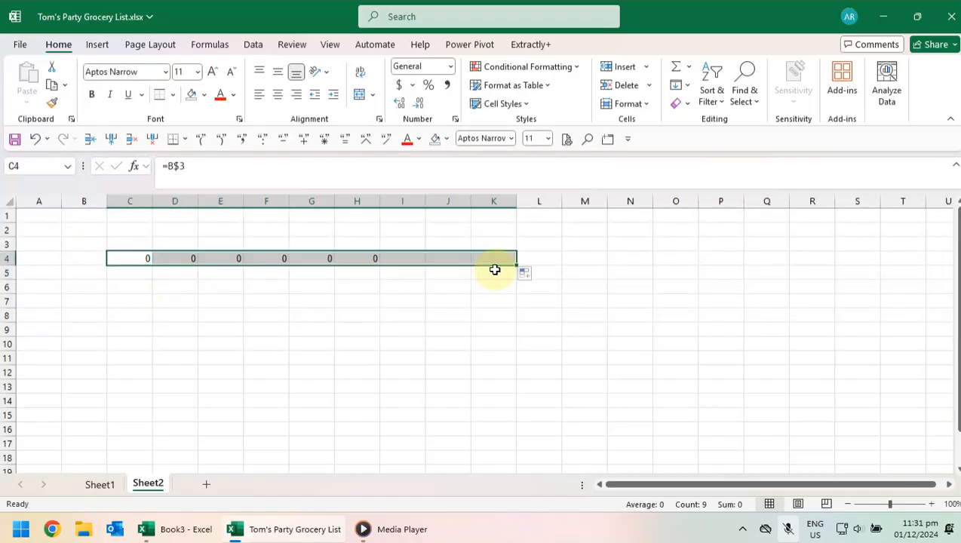
left_click(136, 257)
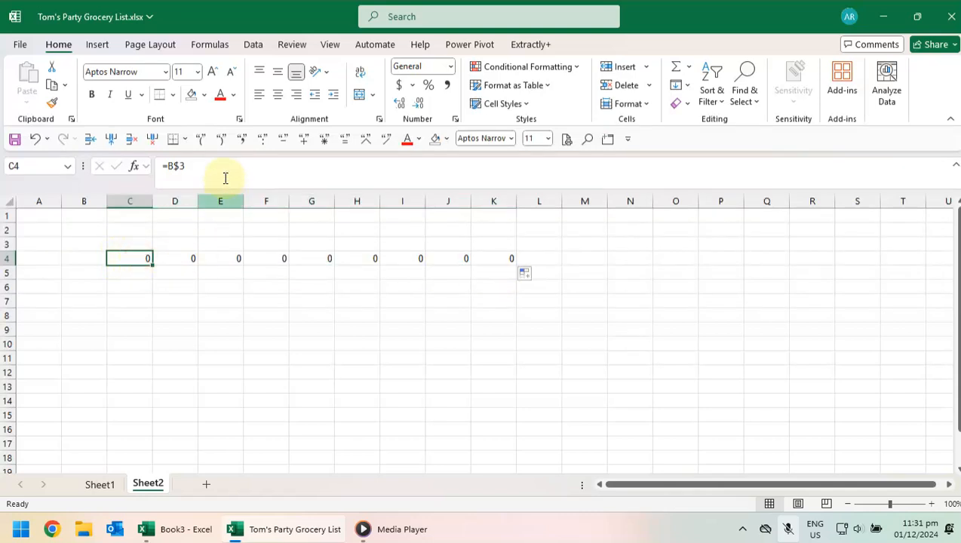
left_click(184, 262)
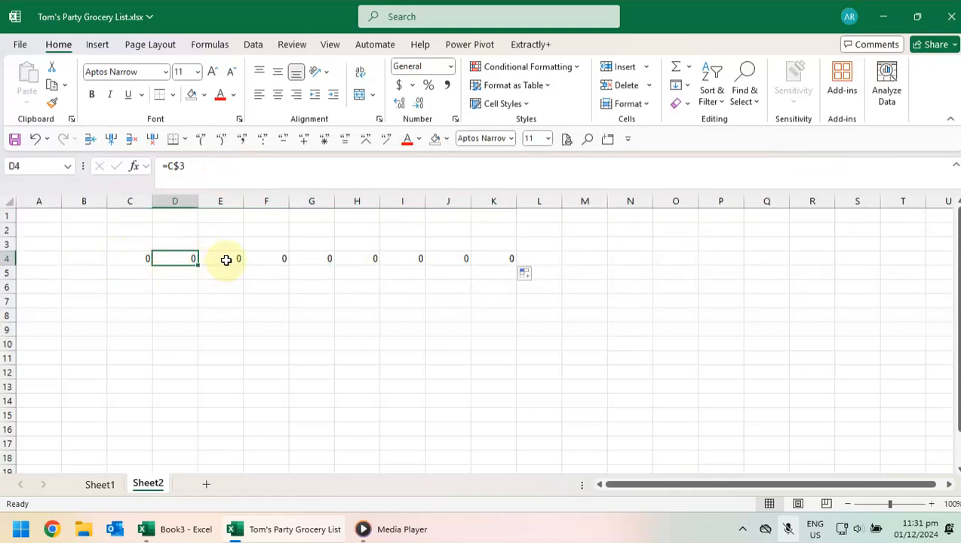
left_click(228, 259)
left_click(259, 261)
left_click(368, 260)
left_click(398, 260)
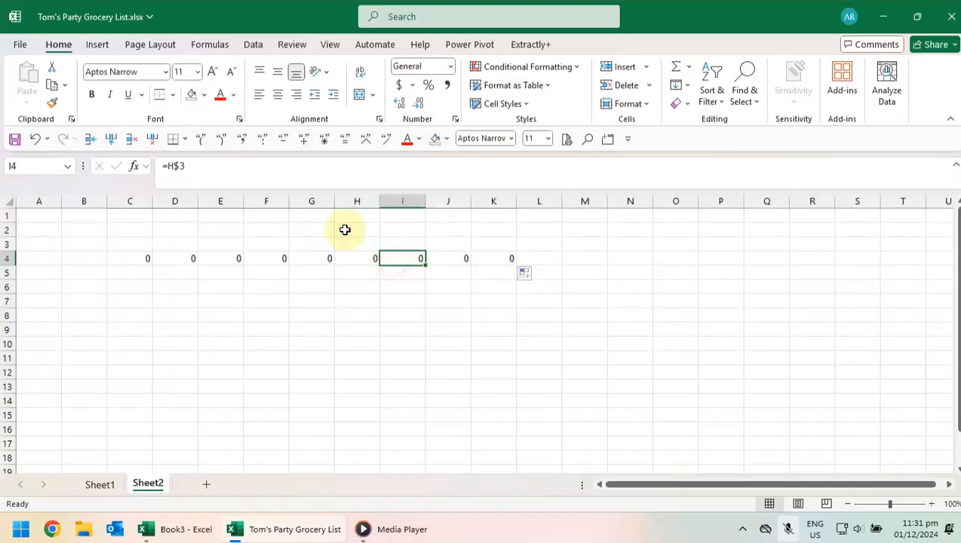
left_click(441, 262)
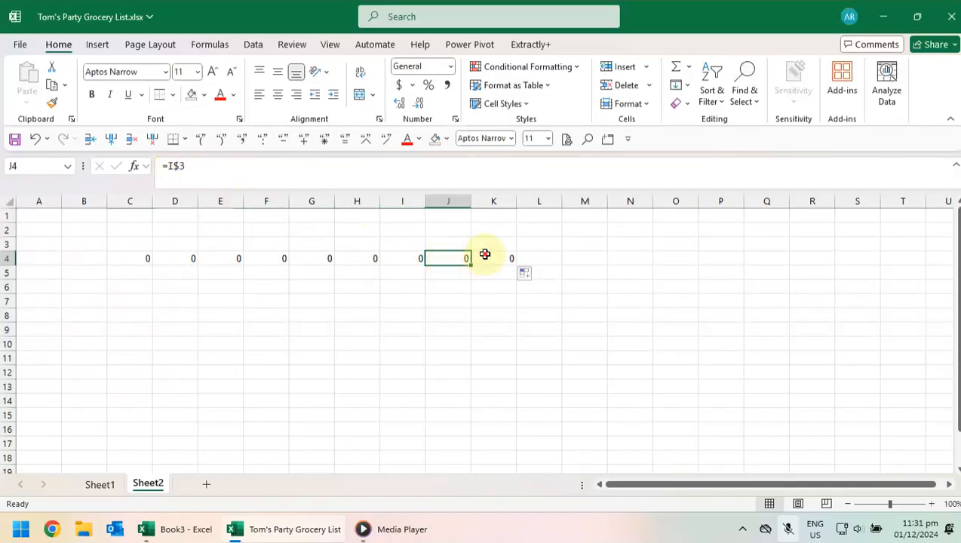
left_click(485, 255)
Step: Copy the =B$3 formula from C4 down through C14 and examine the references in the copied cells
left_click(145, 259)
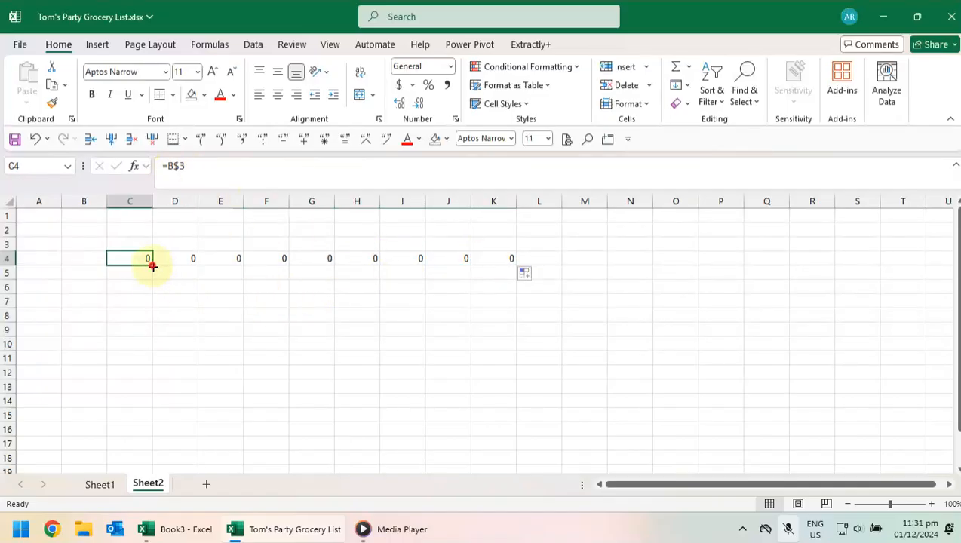
left_click_drag(152, 266, 150, 402)
left_click_drag(123, 268, 123, 270)
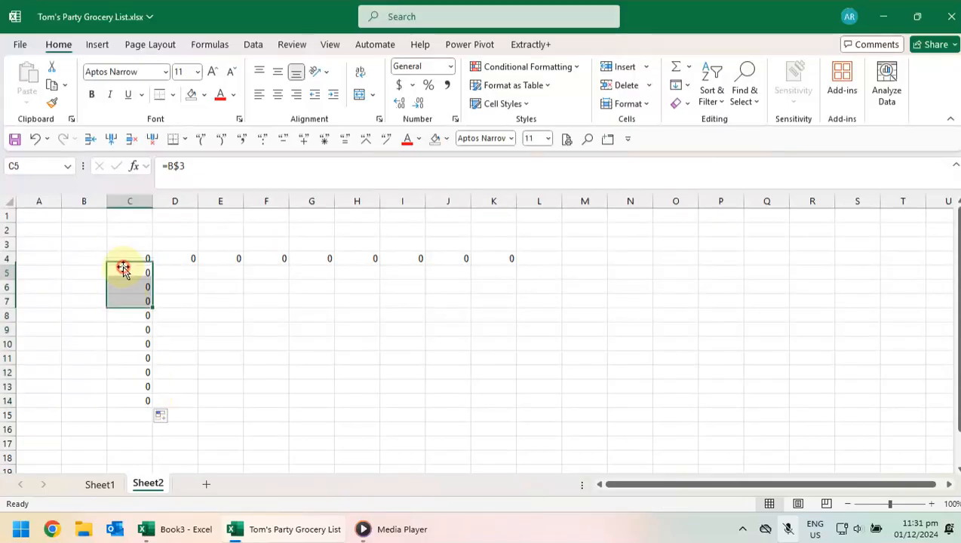
left_click(124, 270)
left_click(129, 296)
left_click(36, 255)
left_click(157, 269)
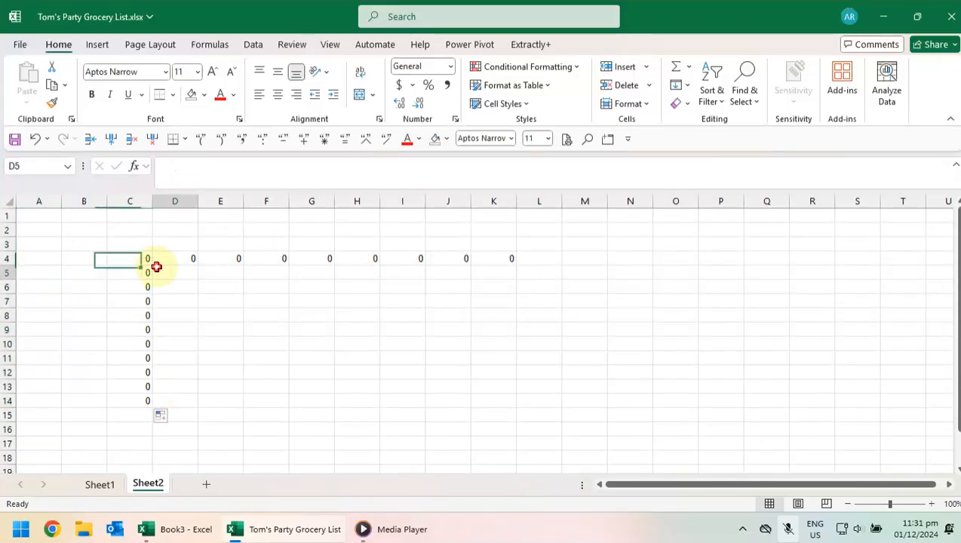
left_click(127, 287)
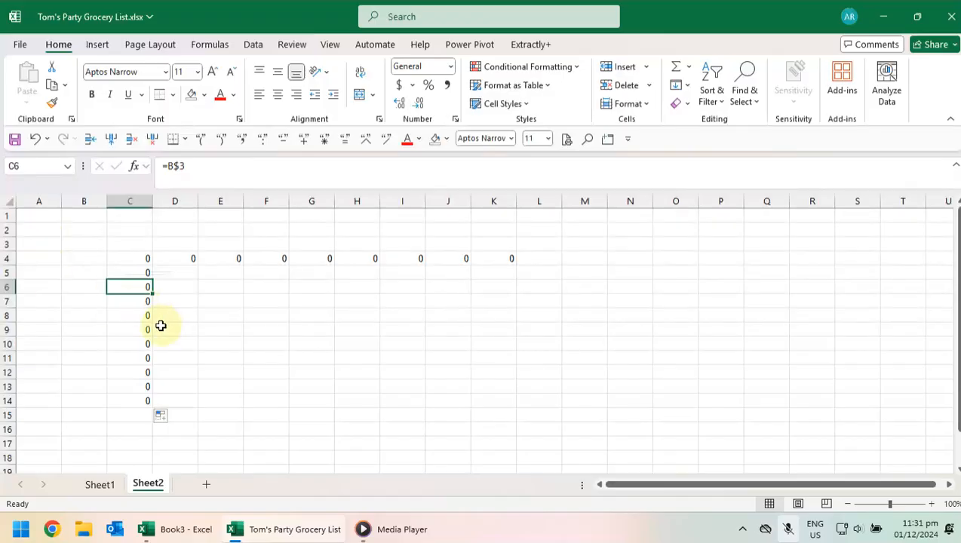
left_click(145, 343)
left_click(143, 372)
Step: Copy the formulas in D4:K4 down through row 14 and examine the reference in D10
left_click_drag(175, 258, 514, 406)
left_click(189, 344)
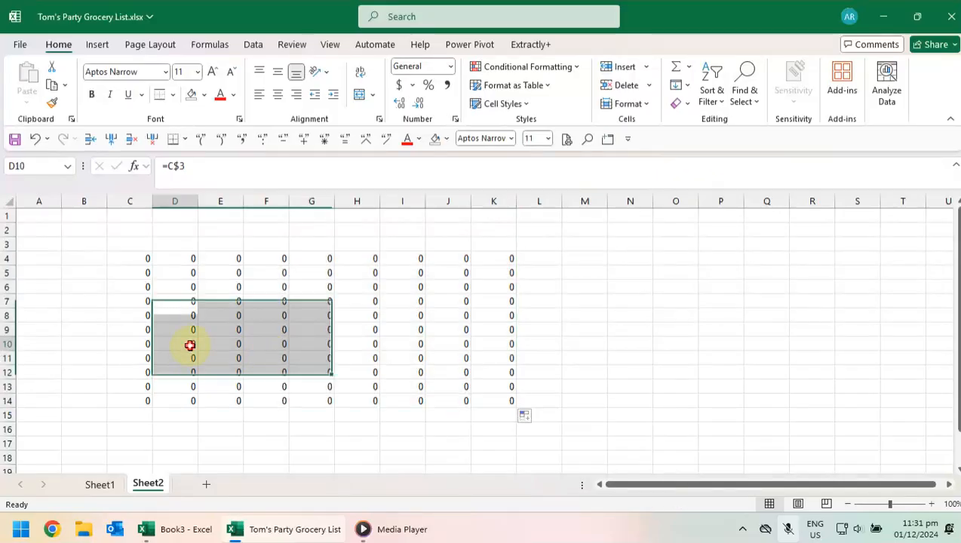
left_click(195, 142)
key("Escape")
left_click(195, 157)
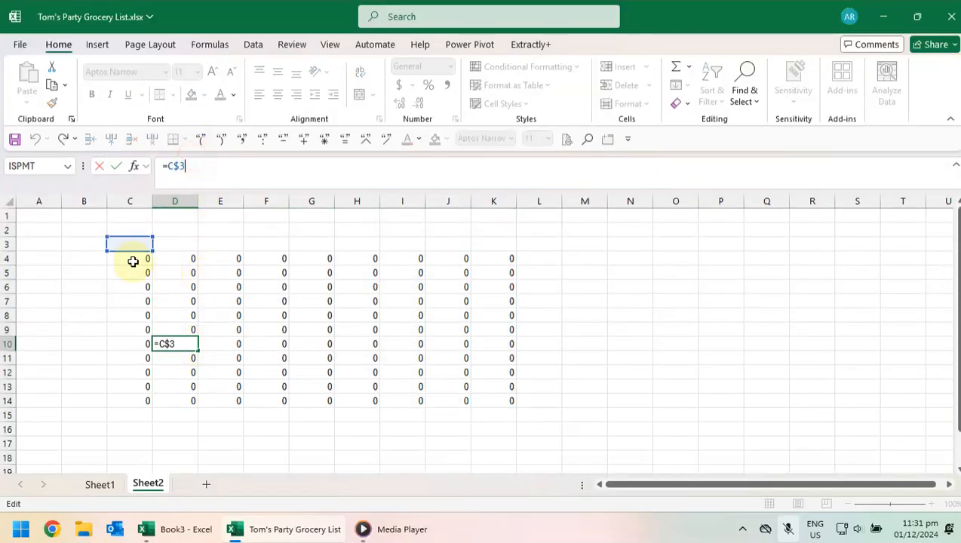
Step: Examine the column and row references in copied cells across the block, ending with K10
left_click(255, 313)
left_click(313, 330)
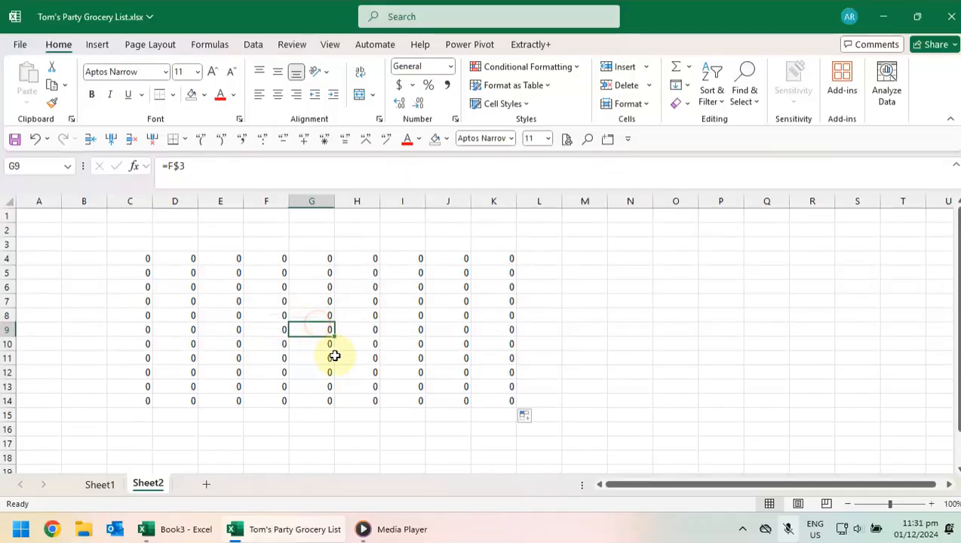
left_click(354, 358)
left_click(382, 356)
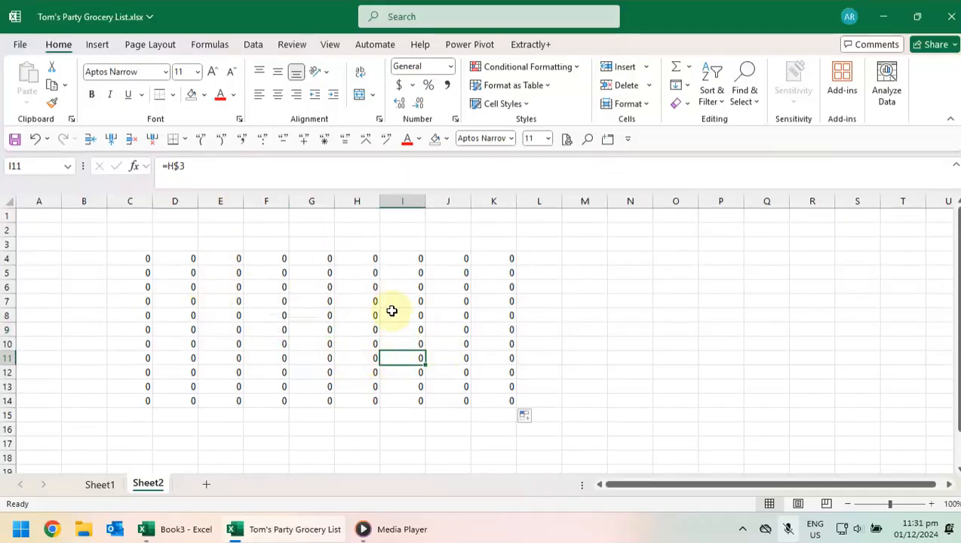
left_click(222, 319)
left_click(413, 332)
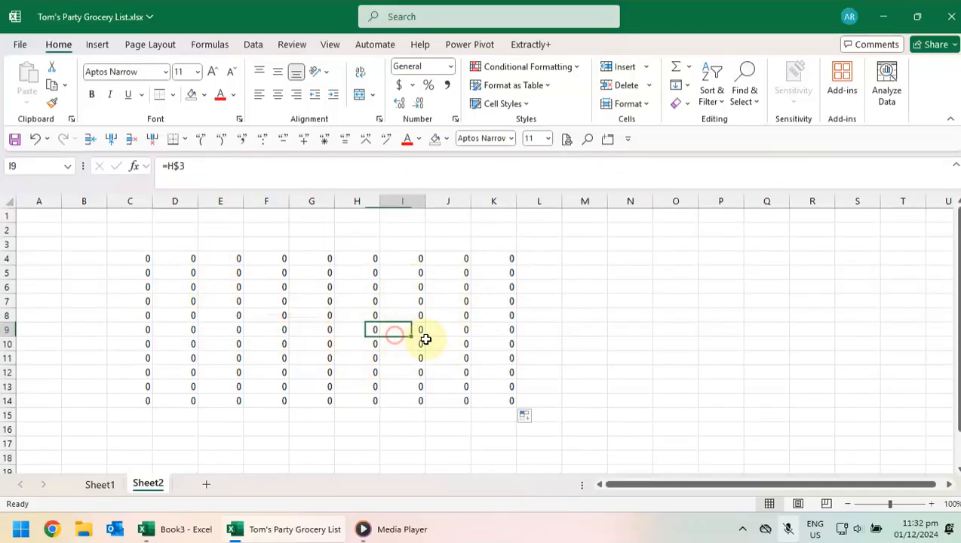
left_click(448, 344)
left_click(512, 339)
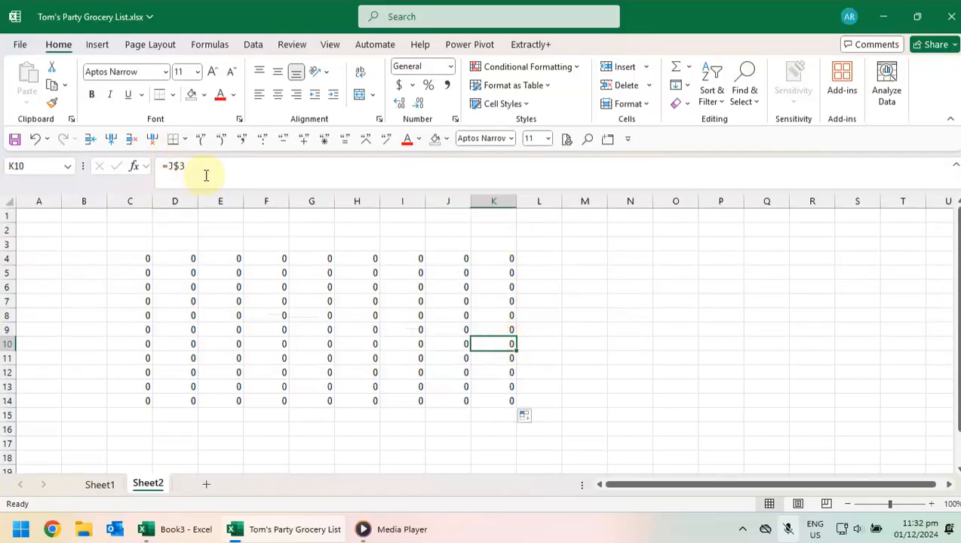
left_click(207, 175)
key("Escape")
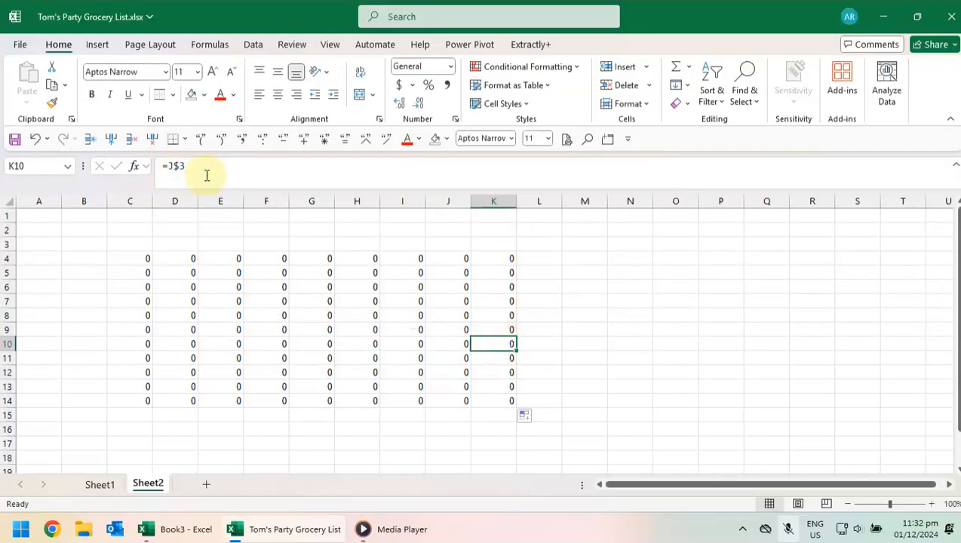
Step: Clear the contents of the range C4:K14
left_click(260, 300)
left_click_drag(140, 262, 499, 401)
key("Delete")
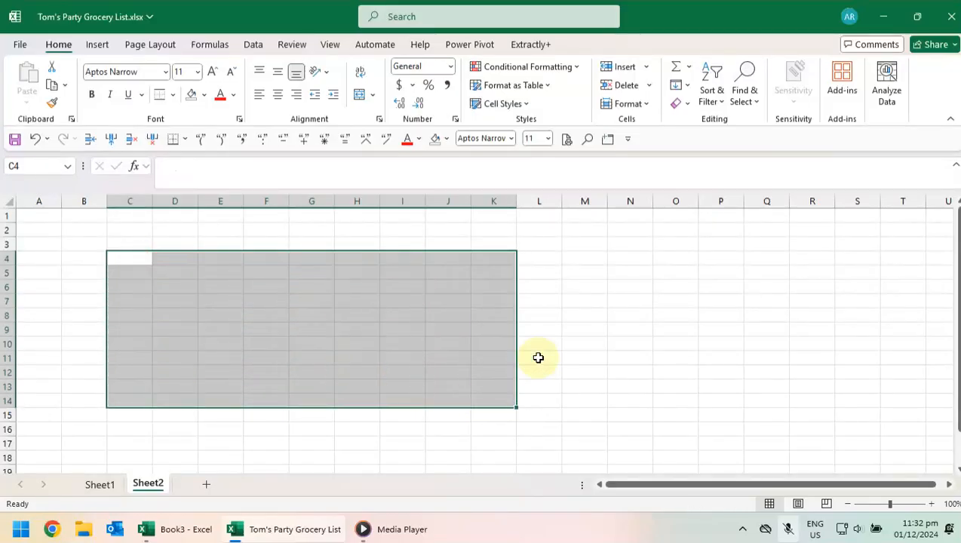
left_click(343, 322)
Step: Enter the formula =$B$3 in cell C4, making both the column and the row absolute
left_click(144, 261)
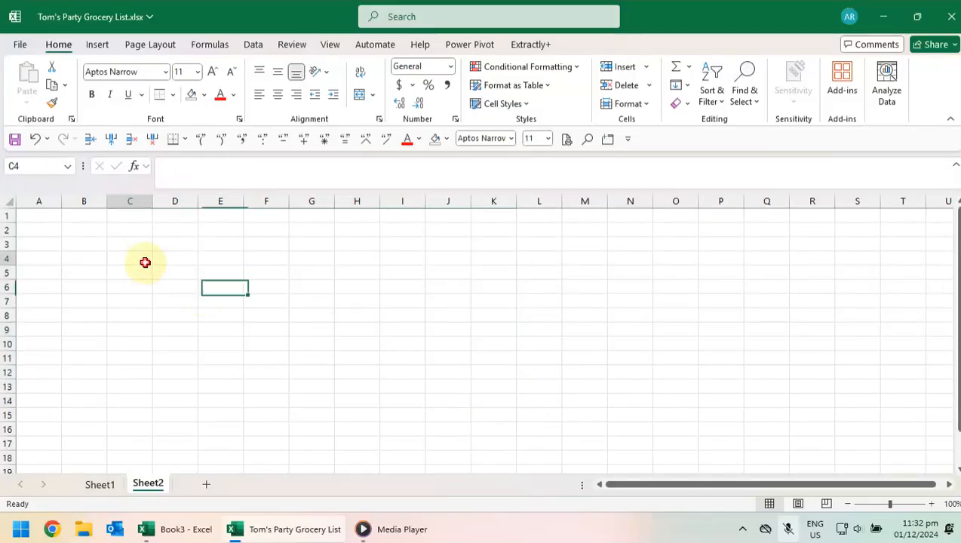
type("+")
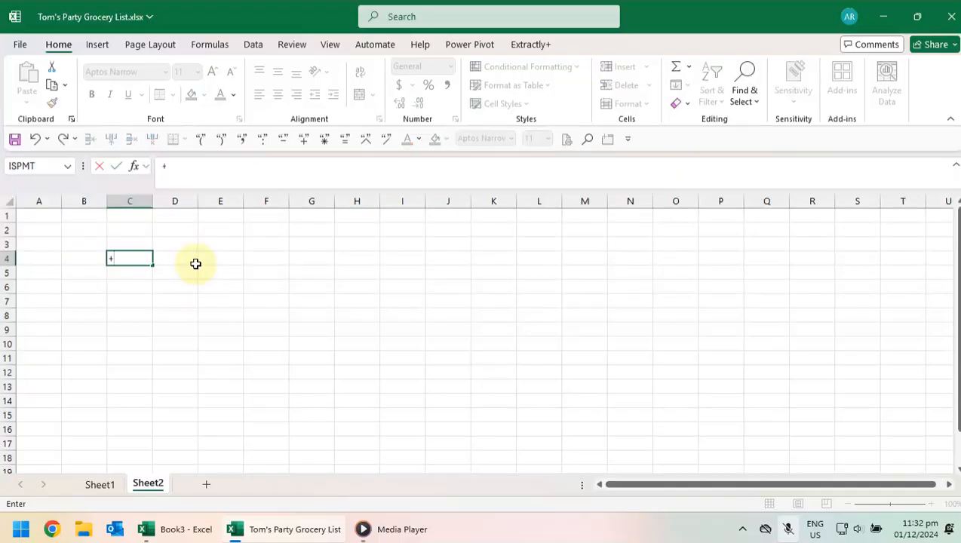
key("Escape")
type("=")
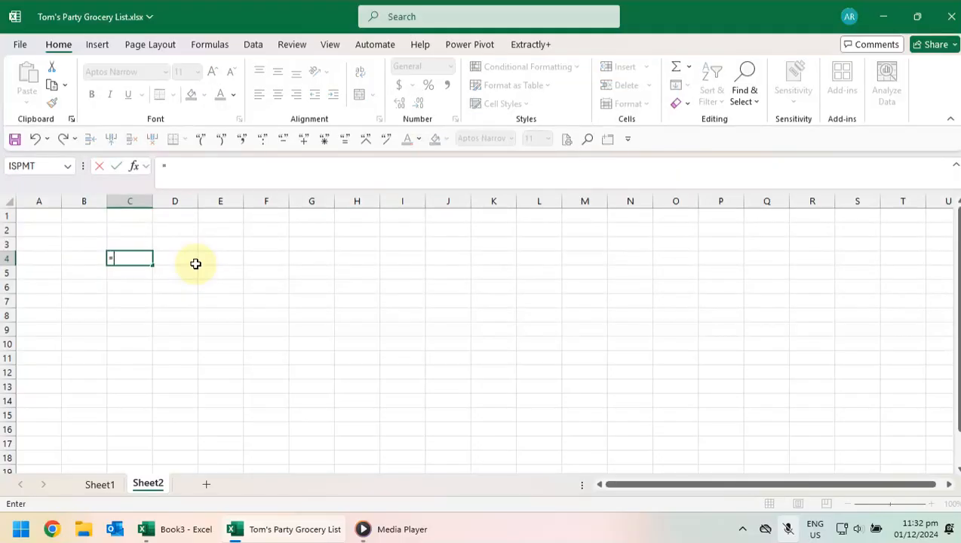
left_click(82, 241)
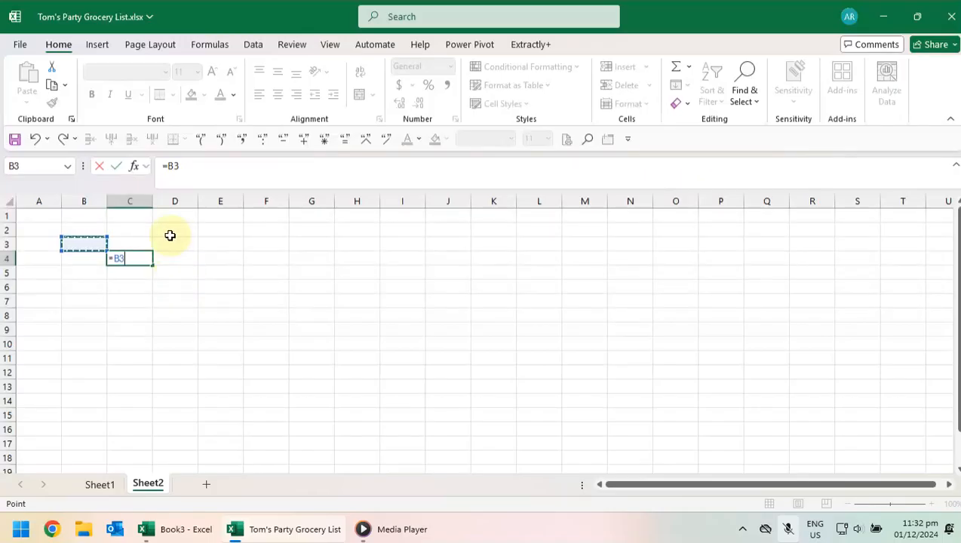
left_click(166, 166)
type("$")
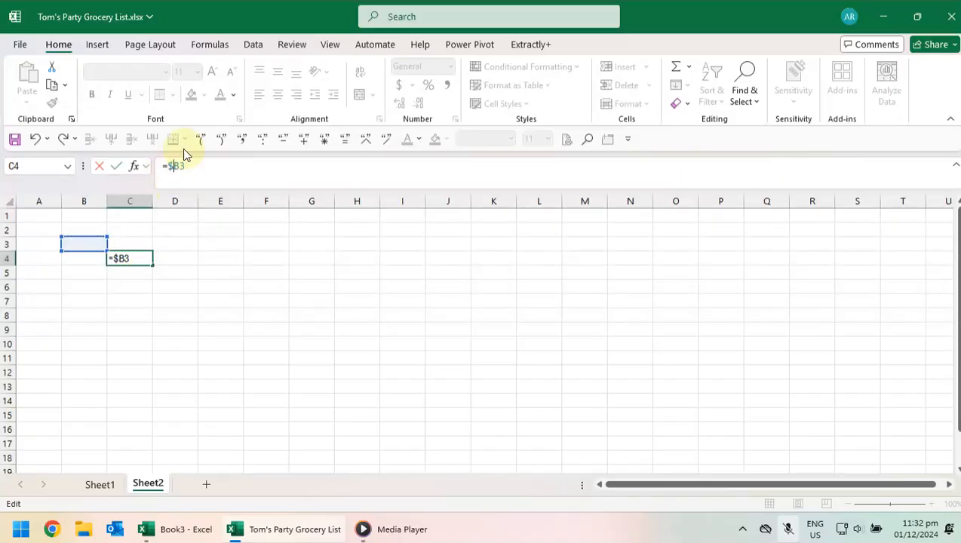
left_click(178, 166)
key("Return")
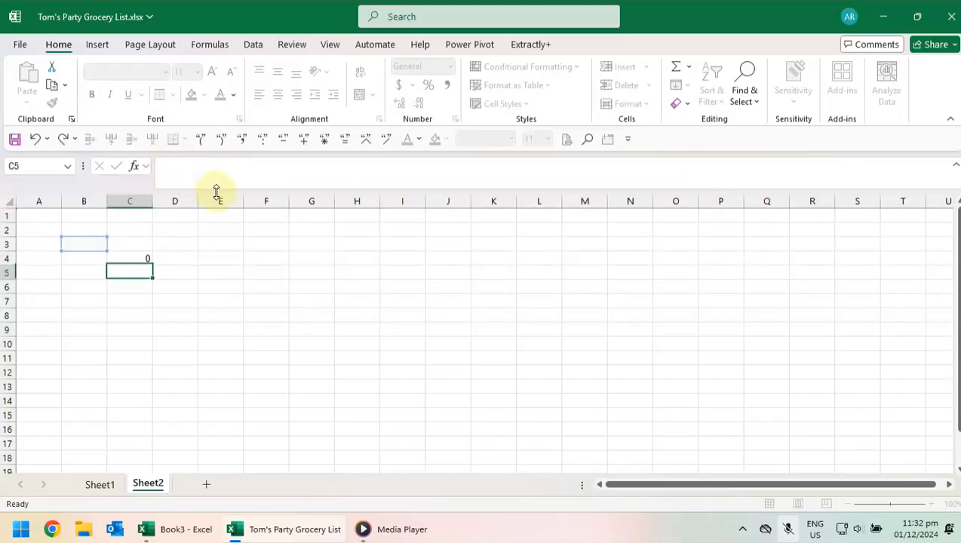
Step: Copy the =$B$3 formula from C4 across through K4 and down through C12
left_click(146, 257)
left_click_drag(153, 265, 474, 281)
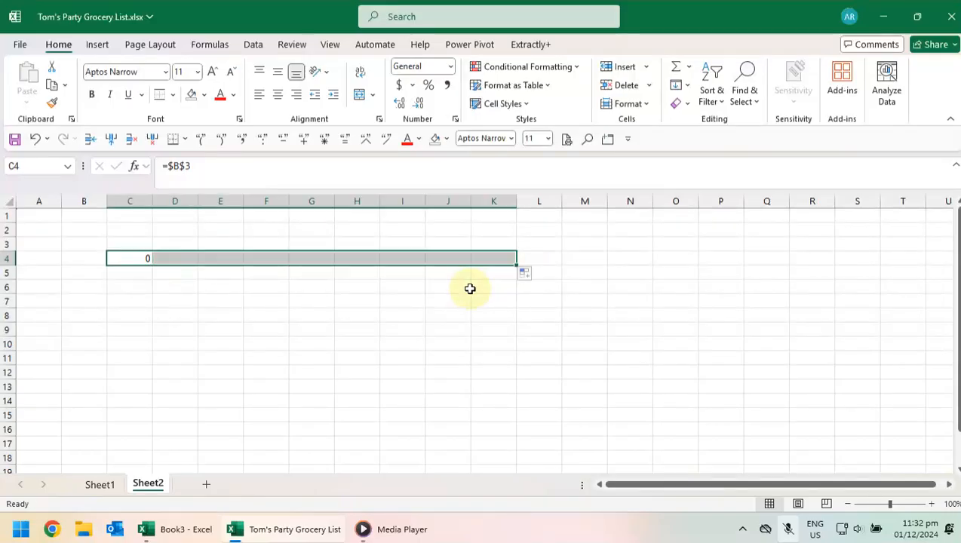
left_click(129, 257)
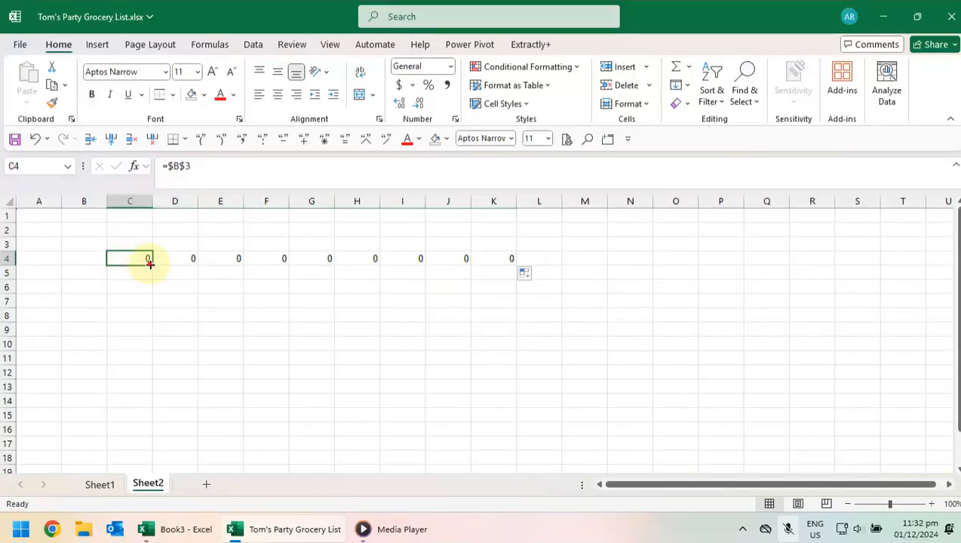
left_click_drag(151, 264, 148, 377)
Step: Examine the absolute reference in C4 and in the cells copied along row 4 and column C
left_click(143, 257)
left_click(217, 167)
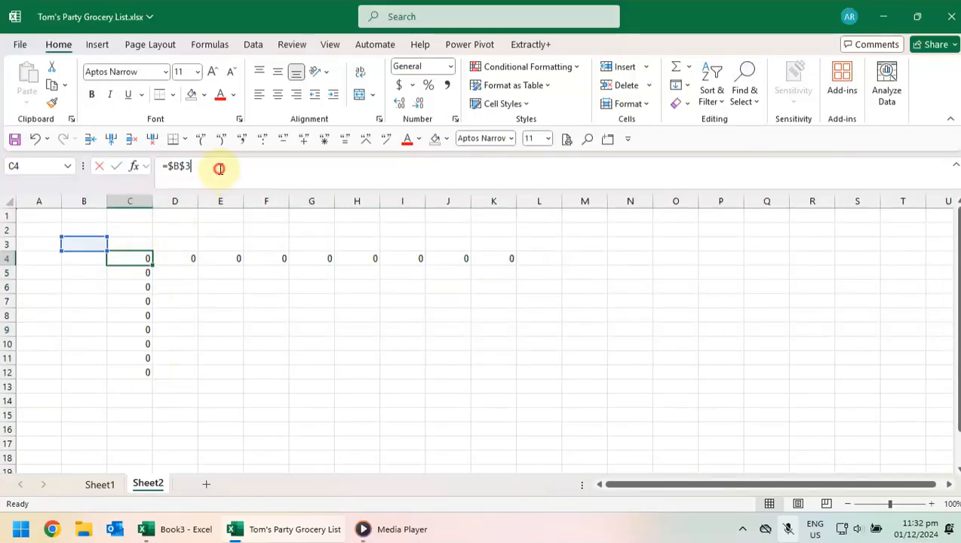
key("Escape")
left_click(188, 259)
left_click(232, 166)
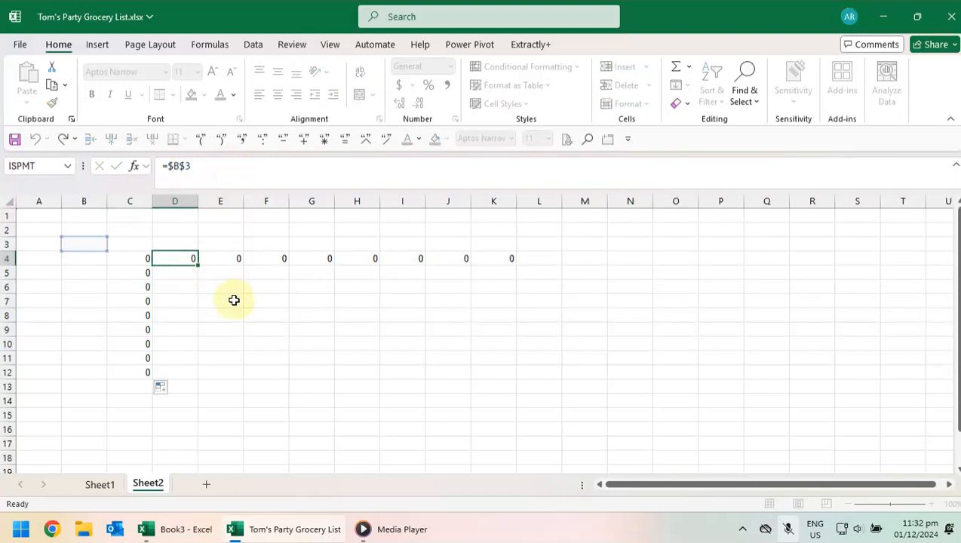
left_click(230, 300)
left_click(265, 257)
left_click(258, 170)
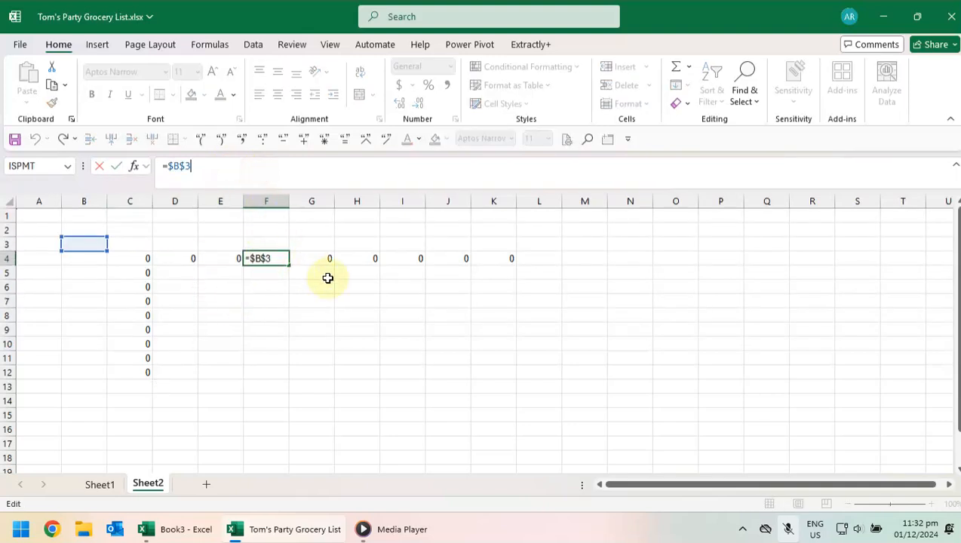
key("Escape")
left_click(354, 260)
left_click(139, 302)
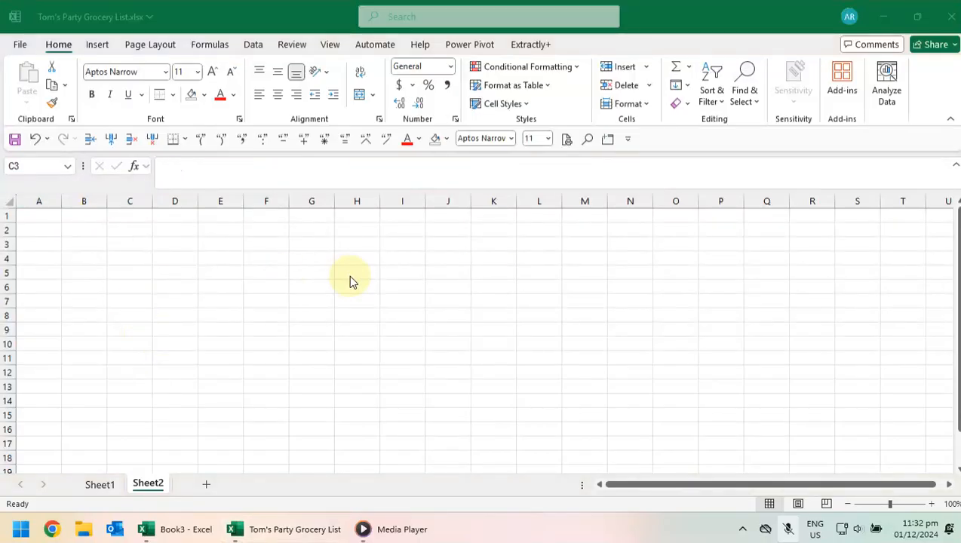
left_click(214, 253)
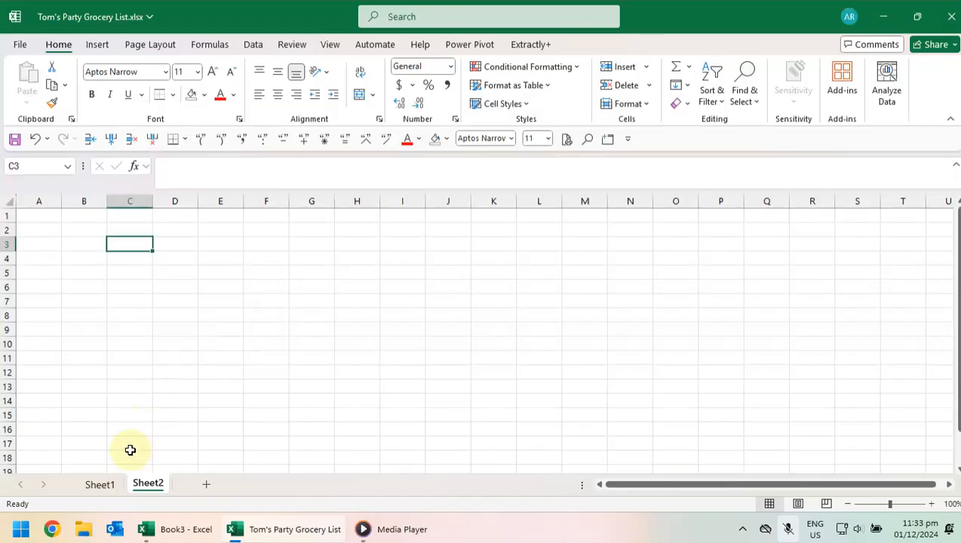
Step: On Sheet1, enter the formula +G7+G8 in cell G11 to add the two per-guest costs
left_click(99, 483)
left_click(313, 386)
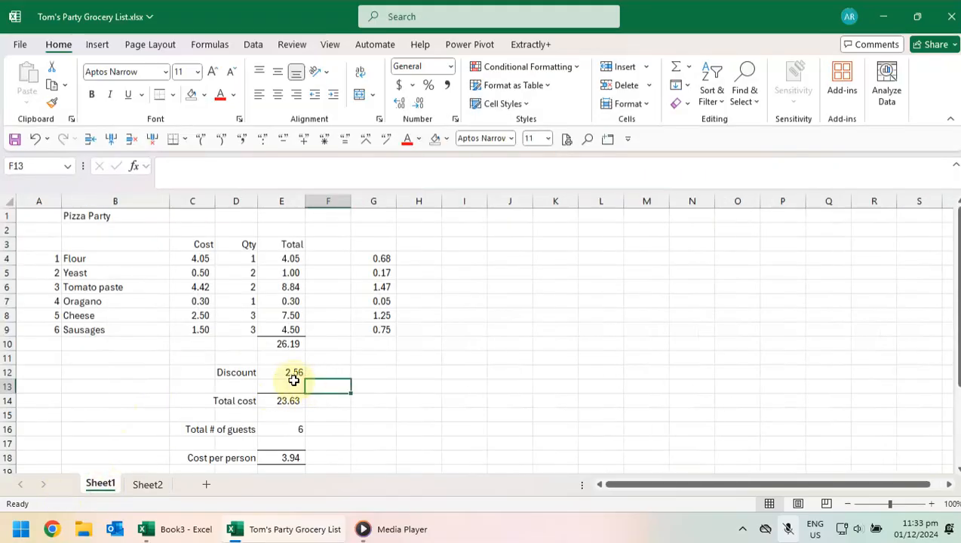
left_click(365, 361)
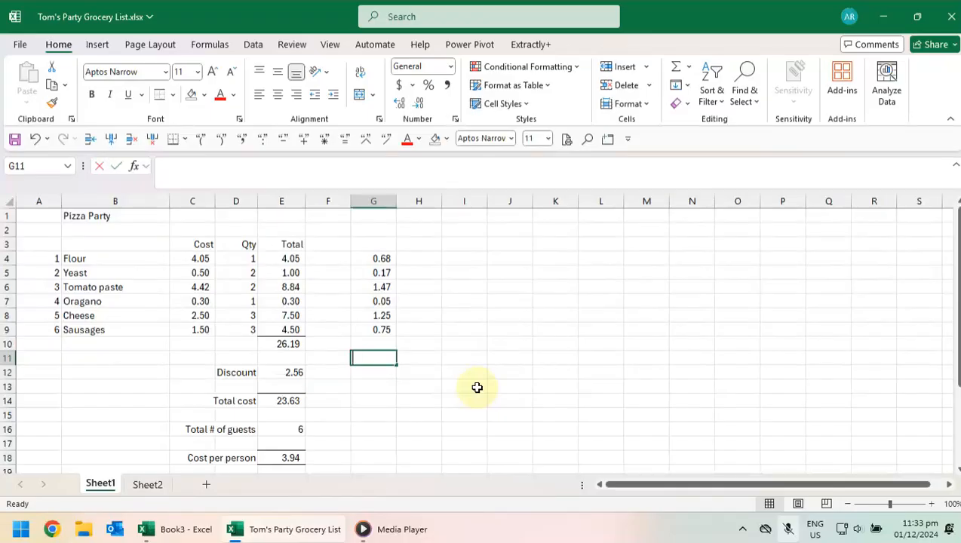
type("+")
left_click(381, 301)
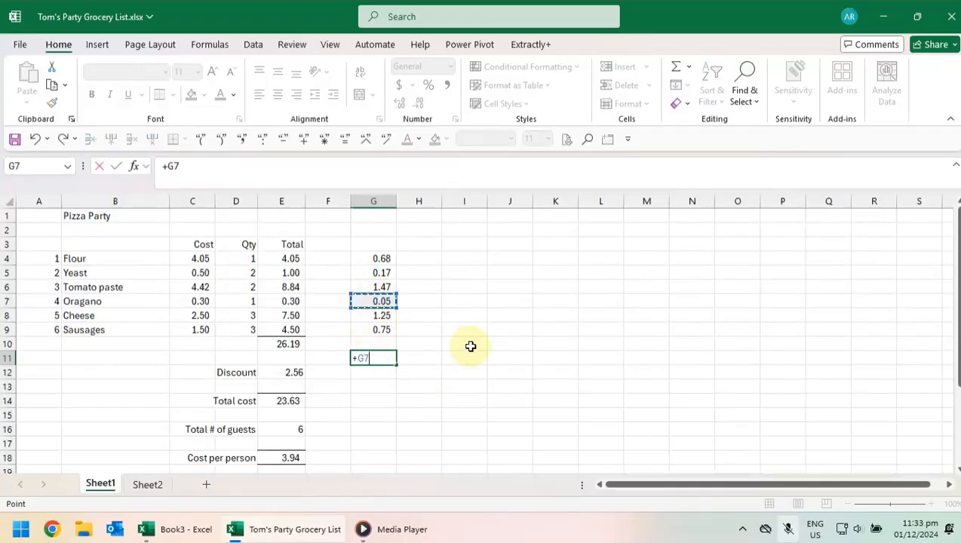
type("+")
left_click(376, 315)
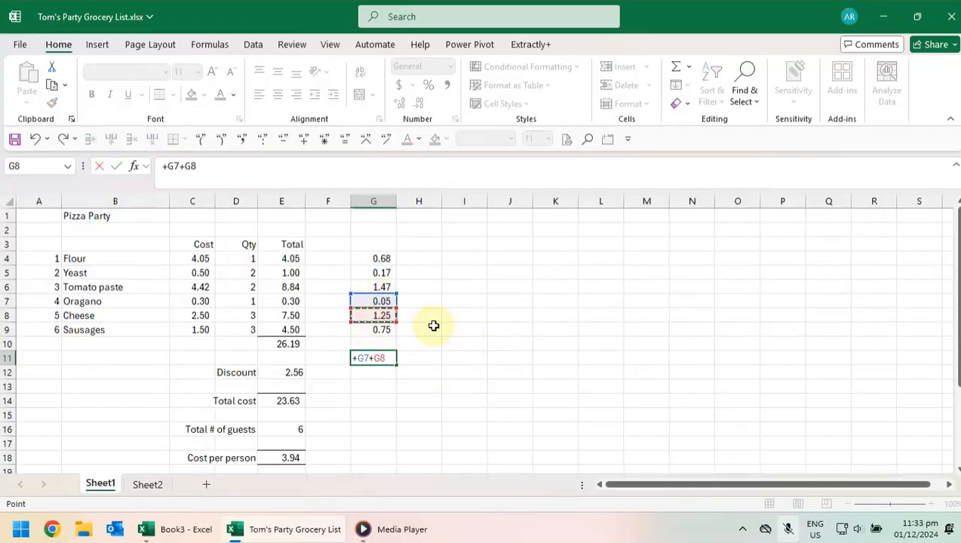
key("ctrl+Return")
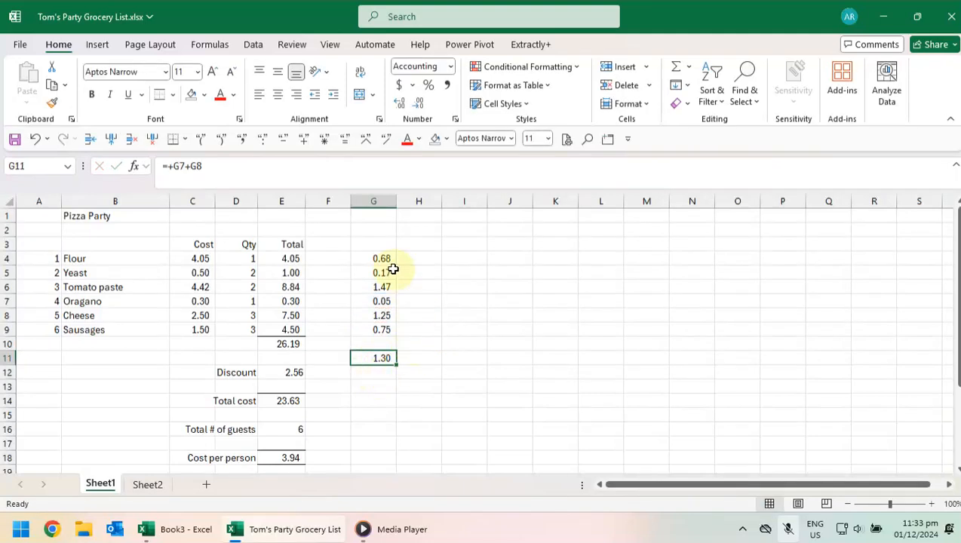
Step: Cycle the G7 reference in G11's formula through $G$7, G$7 and $G7, ending at the relative G7
left_click(181, 167)
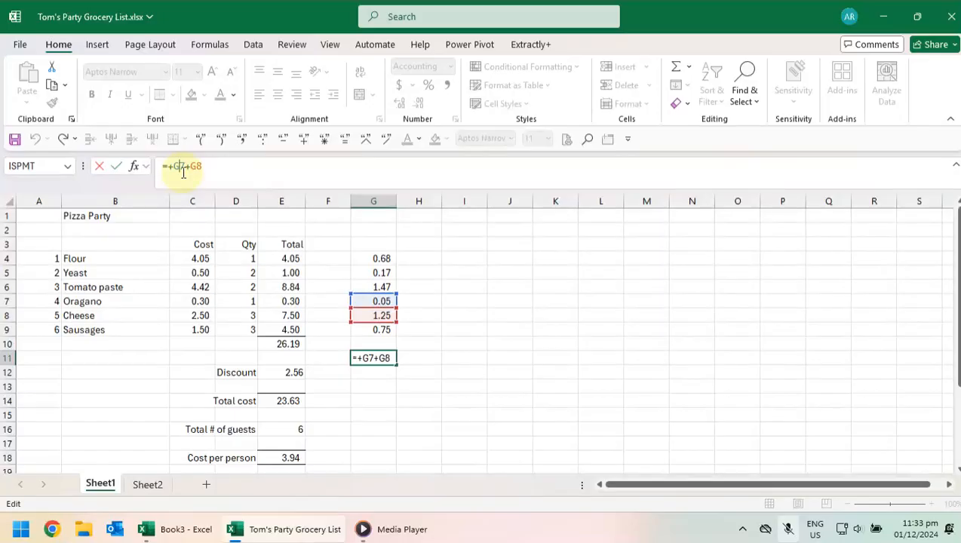
key("F4")
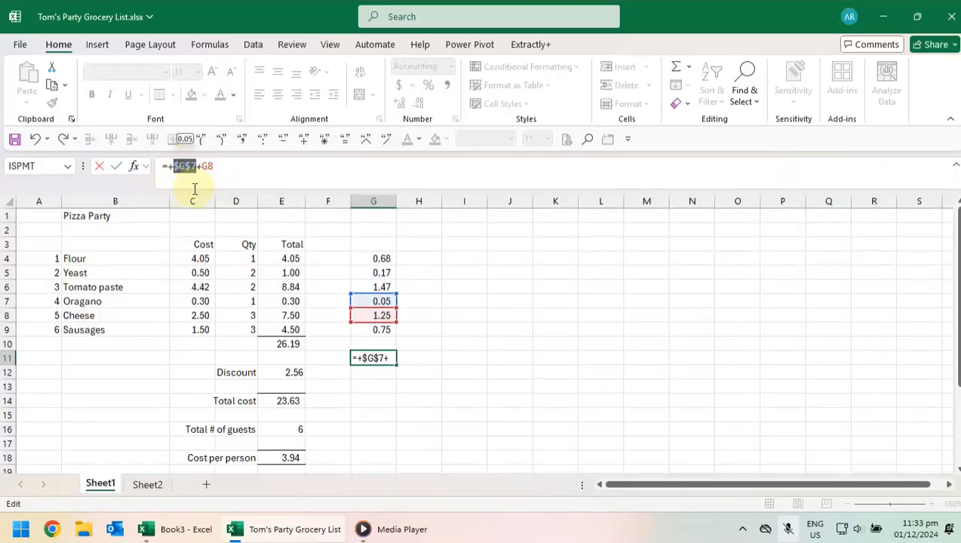
key("F4")
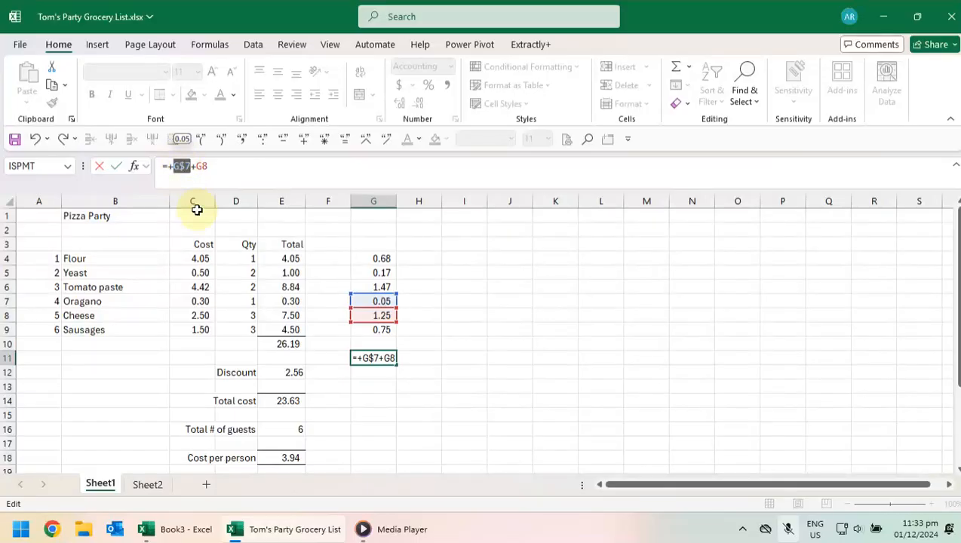
key("F4")
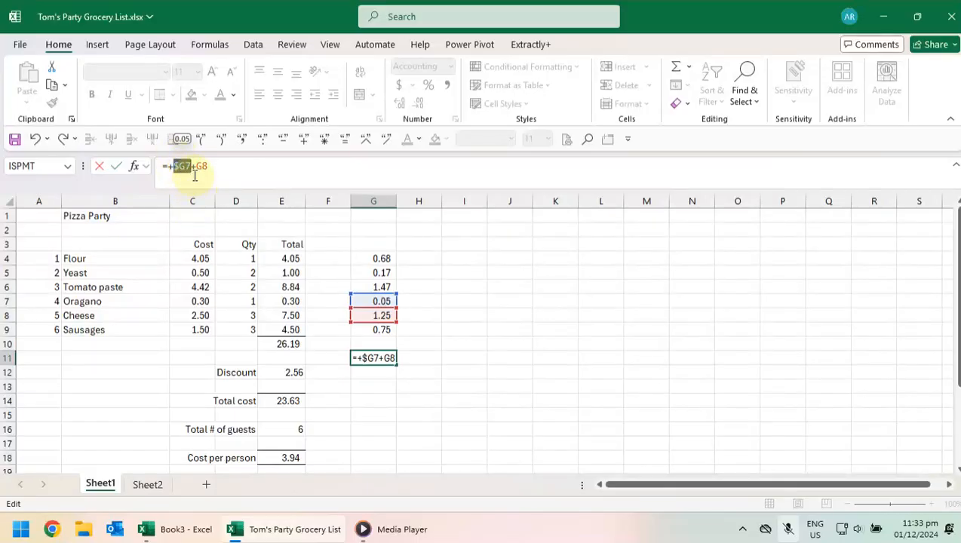
key("F4")
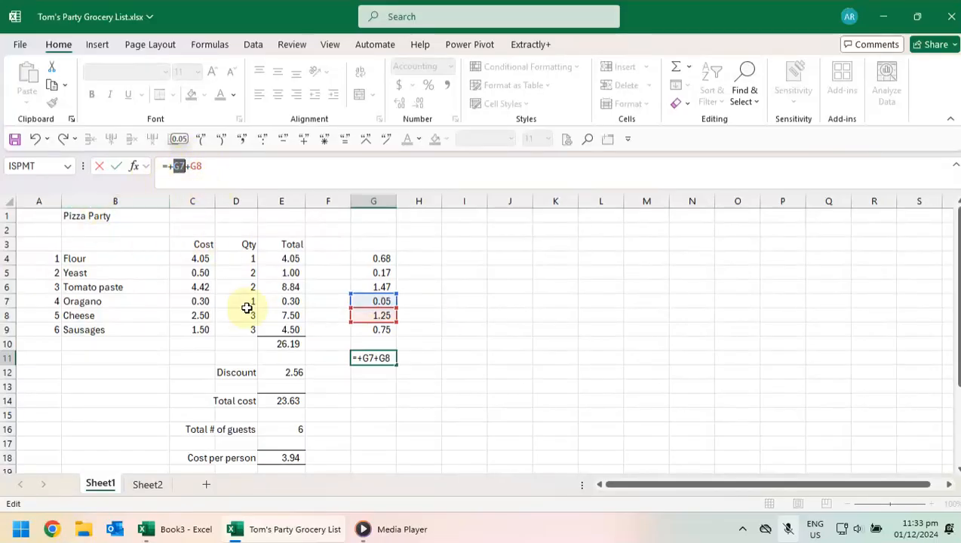
Step: Cycle the G8 reference in G11's formula through its absolute and mixed forms back to relative, and commit the formula
left_click(188, 167)
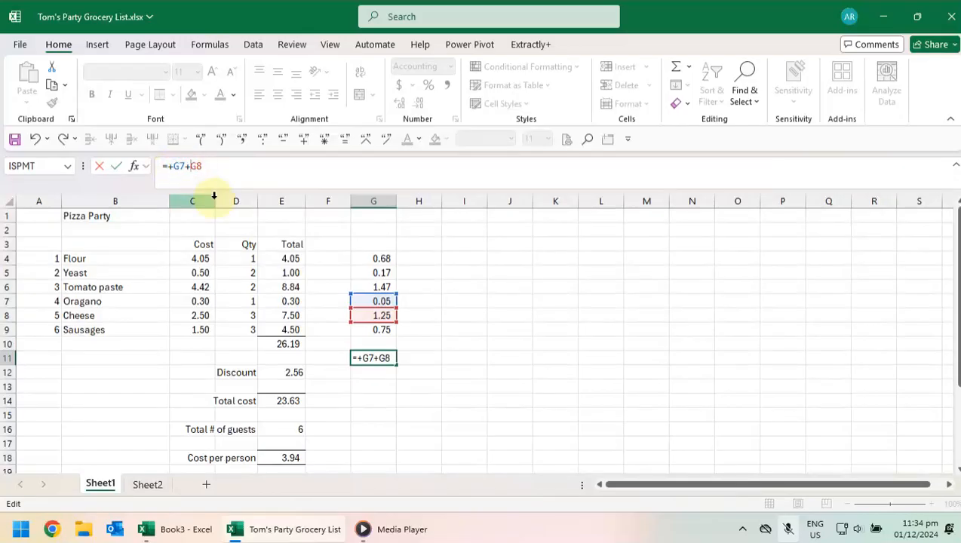
key("F4")
key("F4")
key("F4")
key("F4")
key("F4")
key("F4")
key("F4")
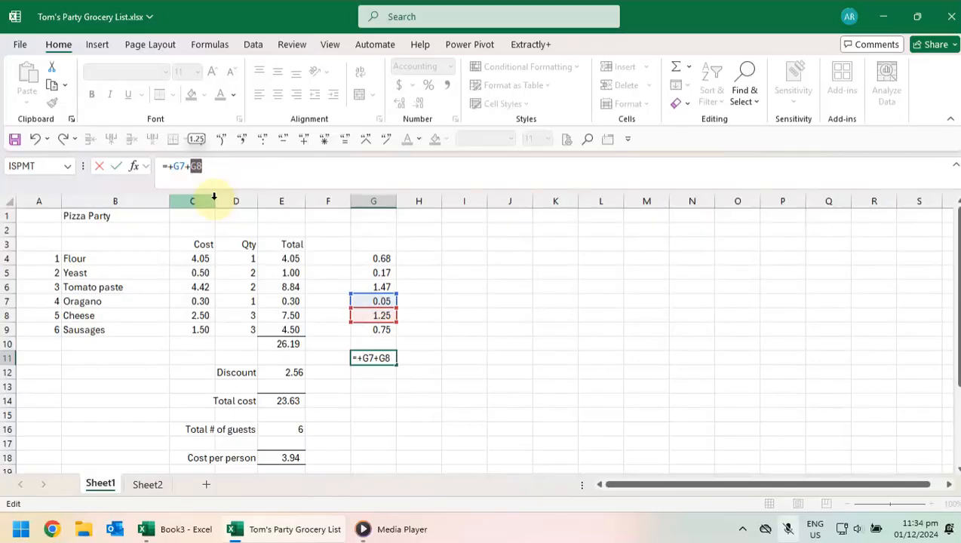
key("ctrl+Return")
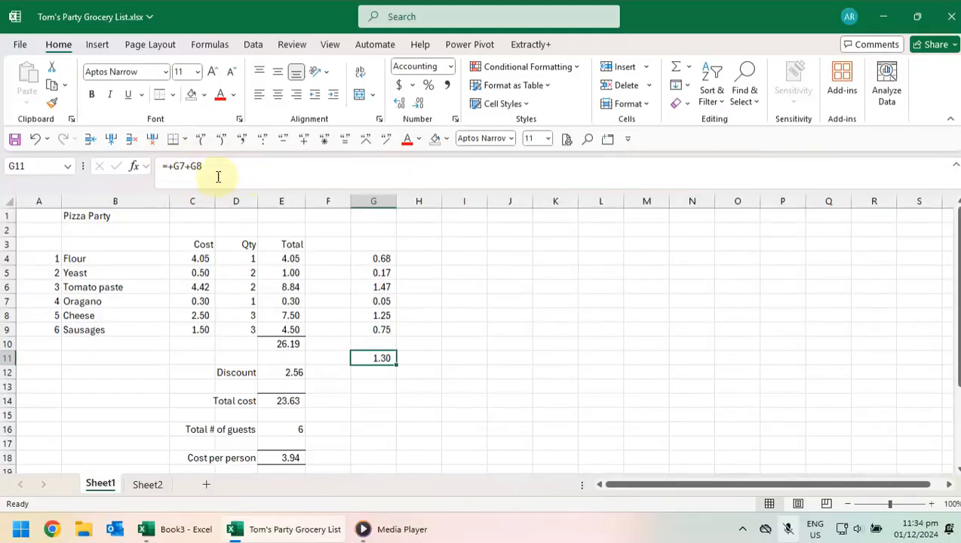
left_click(195, 167)
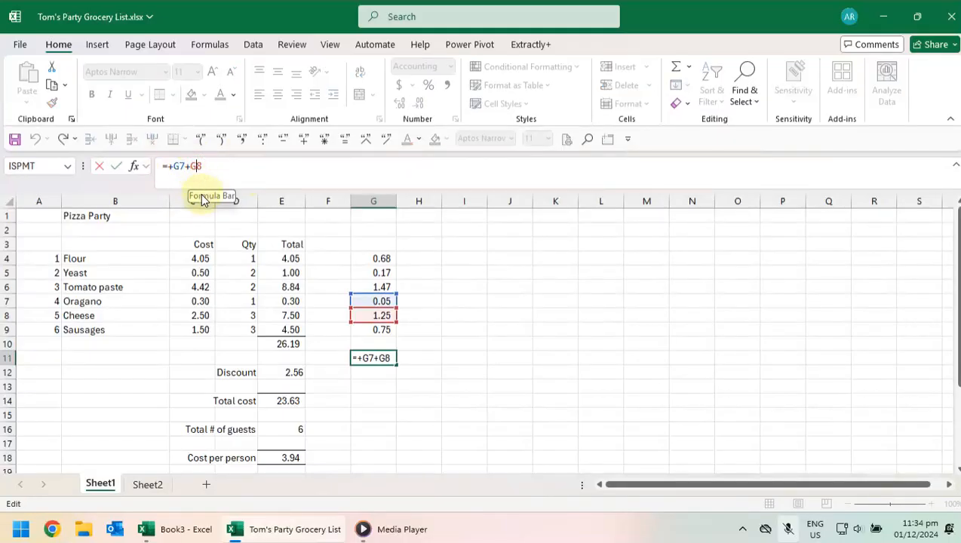
type("$")
key("Escape")
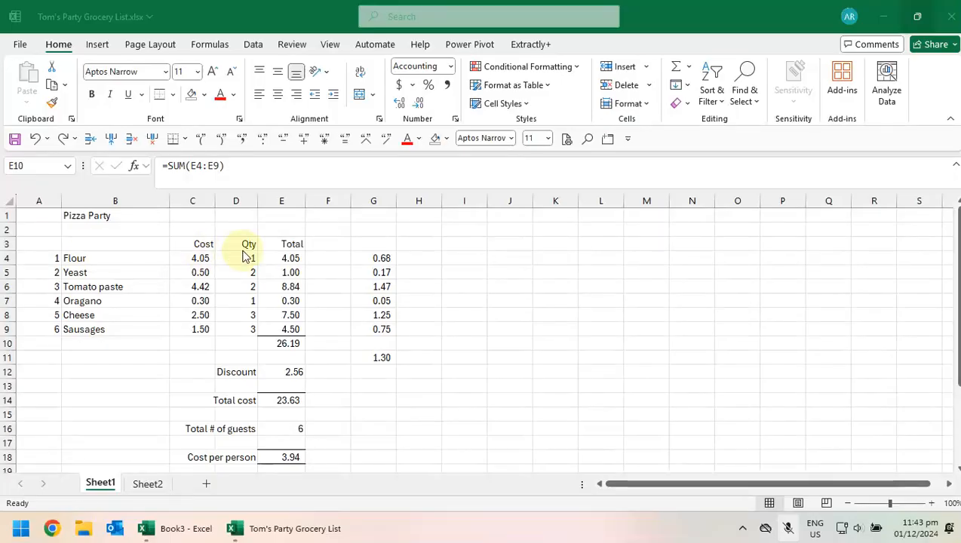
Step: Examine the SUM formula in the grocery total cell E10
left_click(279, 345)
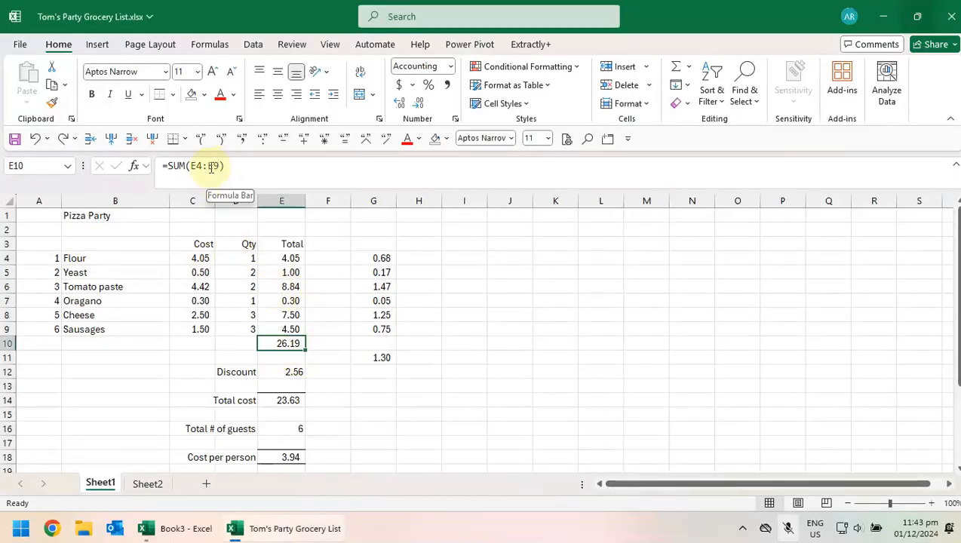